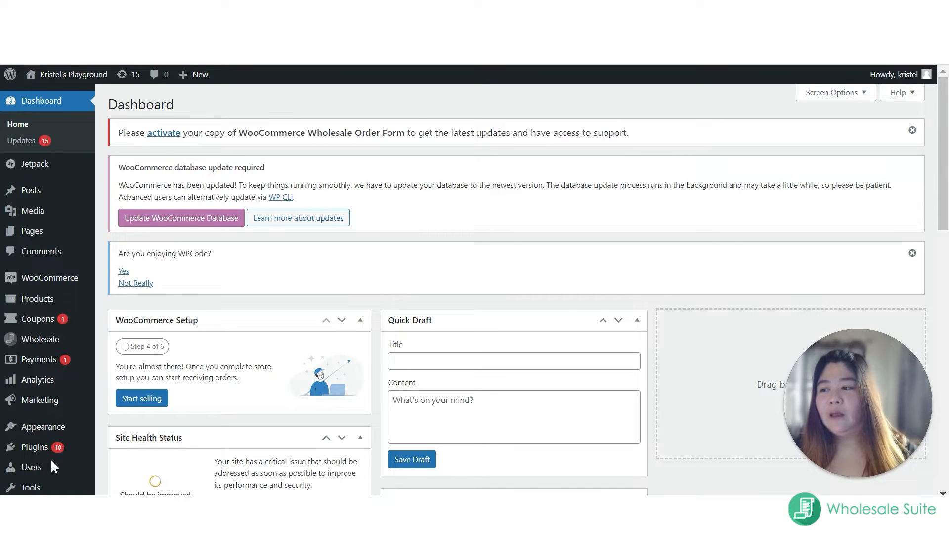
Step: Install the plugin from the uploaded file woocommerce-wholesale-lead-capture1.17.5.zip and activate it
mouse_move(35, 447)
left_click(115, 447)
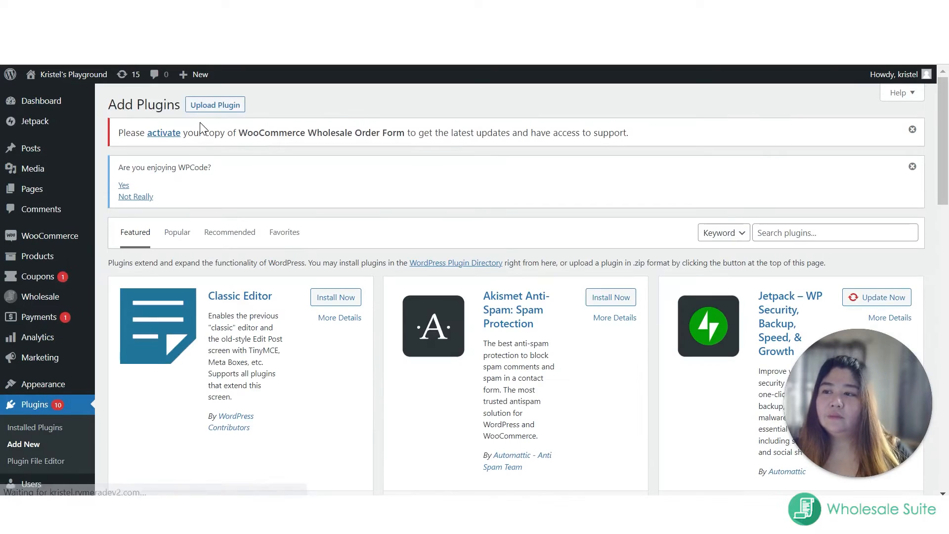
left_click(209, 110)
left_click(448, 314)
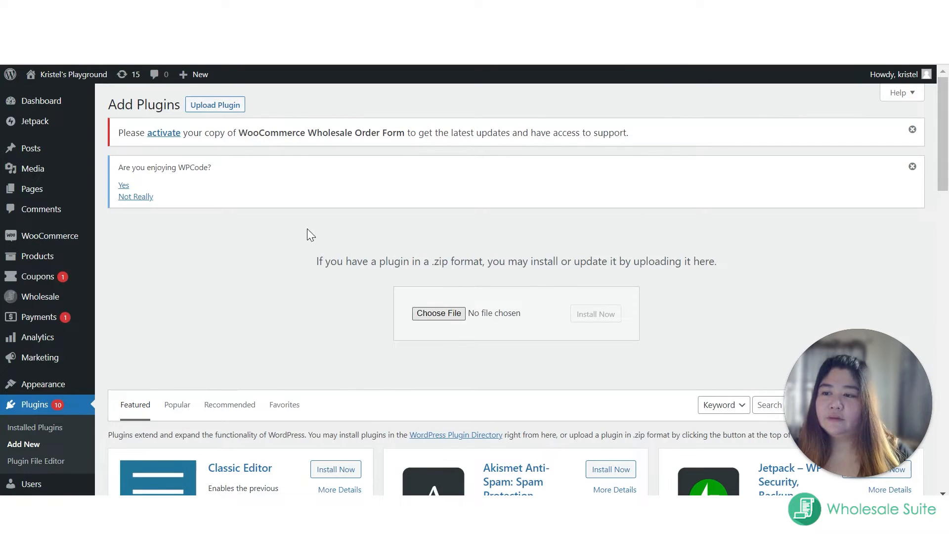
left_click(286, 153)
left_click(552, 305)
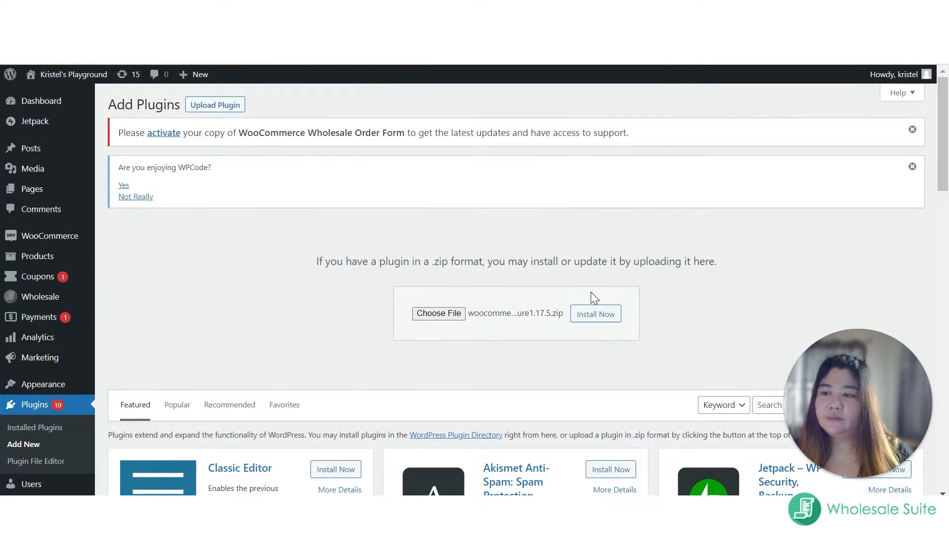
left_click(584, 320)
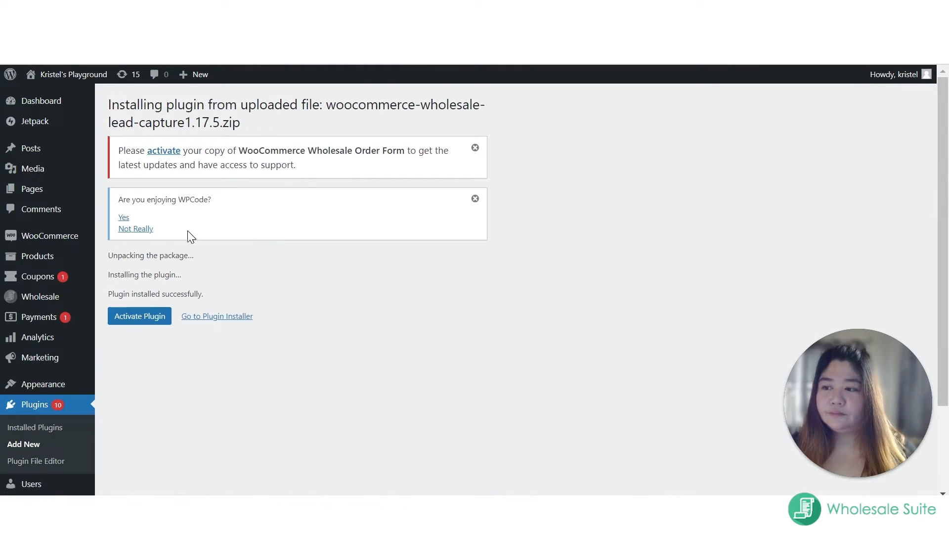
left_click(152, 322)
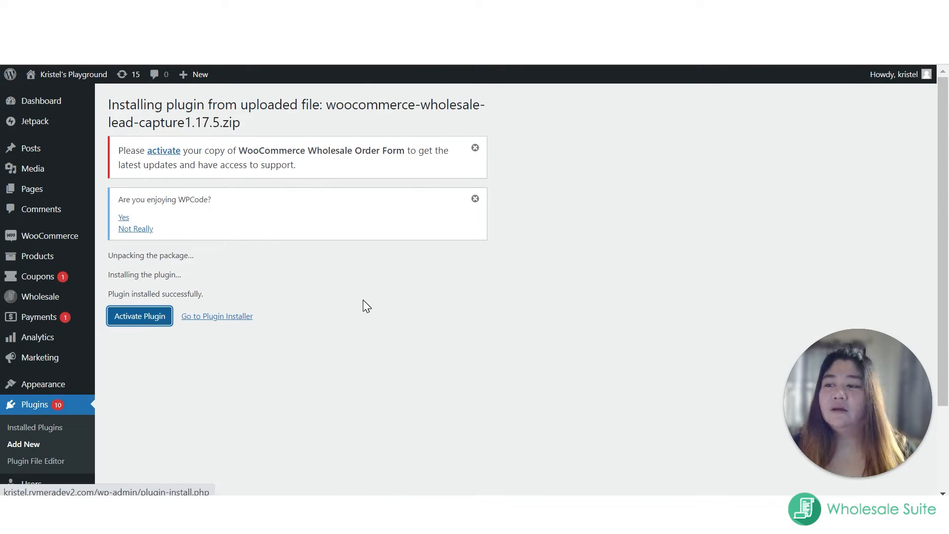
Step: Open the Wholesale Lead Capture settings page from the Wholesale settings
mouse_move(44, 240)
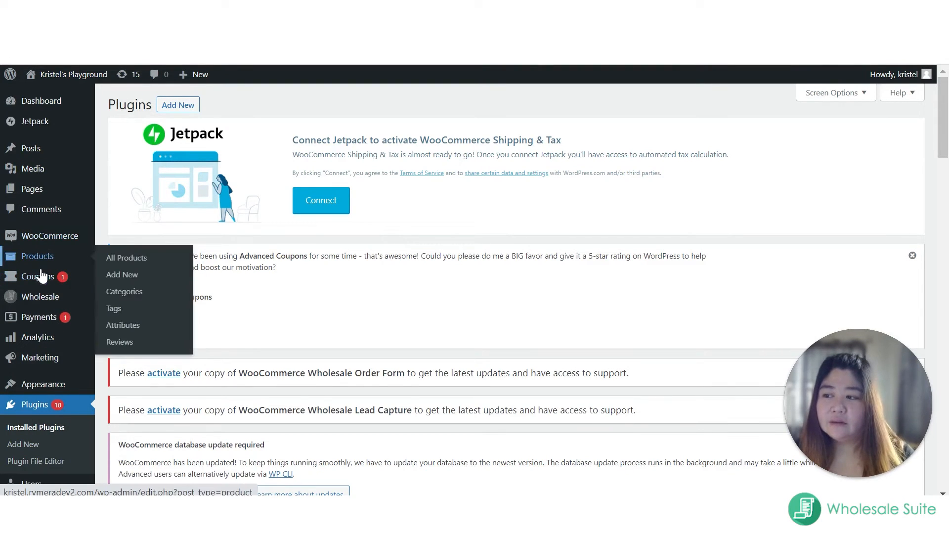
mouse_move(46, 299)
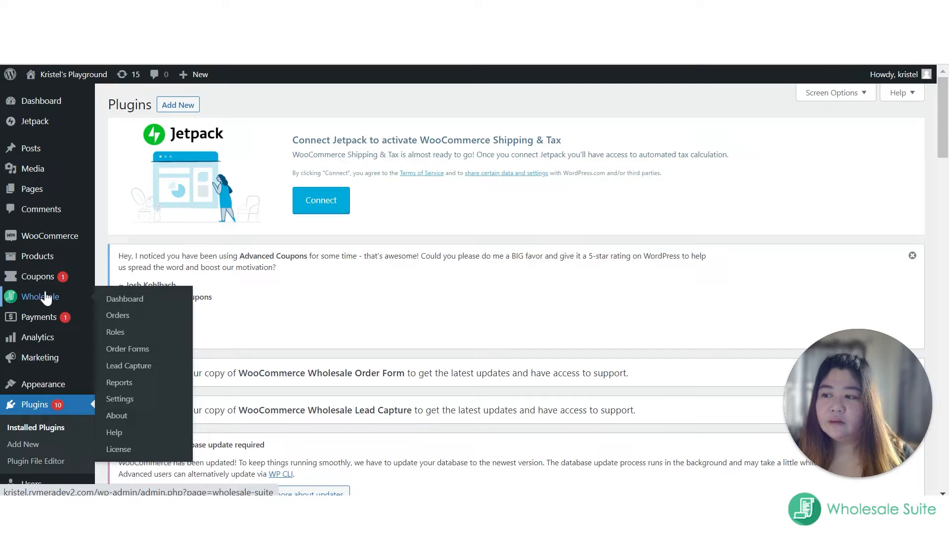
left_click(119, 399)
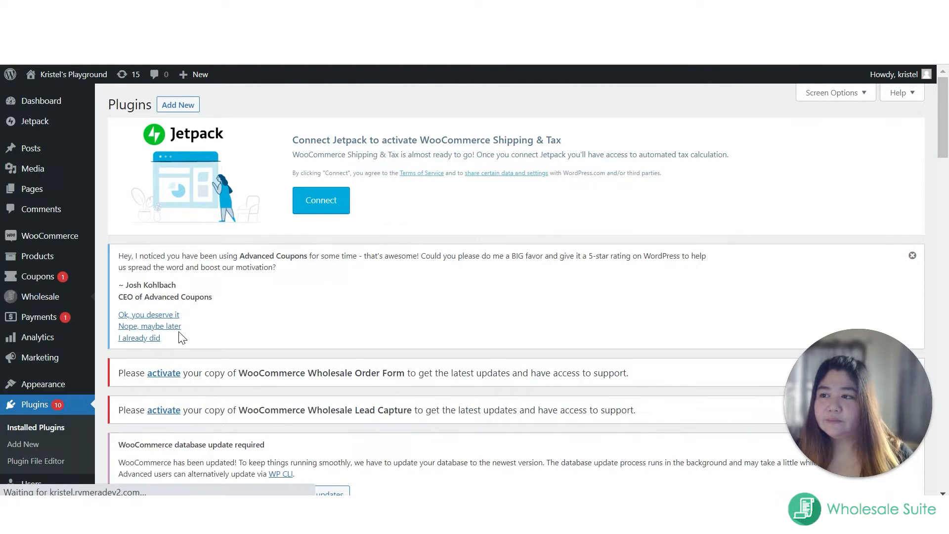
scroll(201, 331, "down", 5)
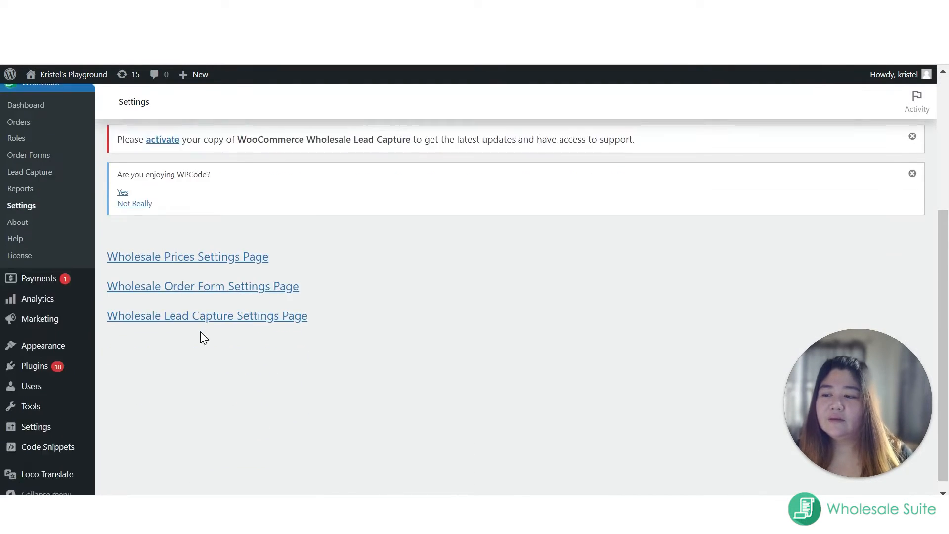
left_click(201, 306)
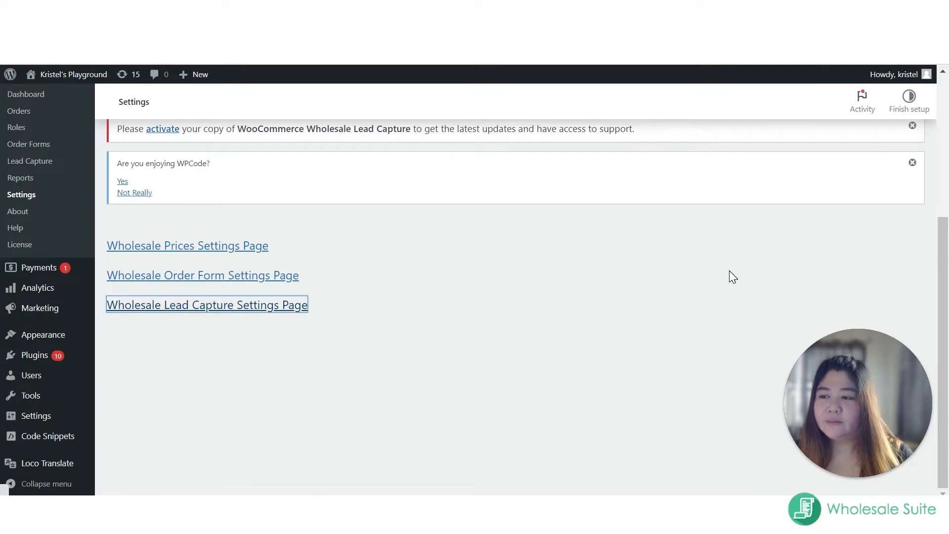
Step: Set the Wholesale Login page to Wholesale Log In Page in the general Pages settings
scroll(608, 282, "down", 10)
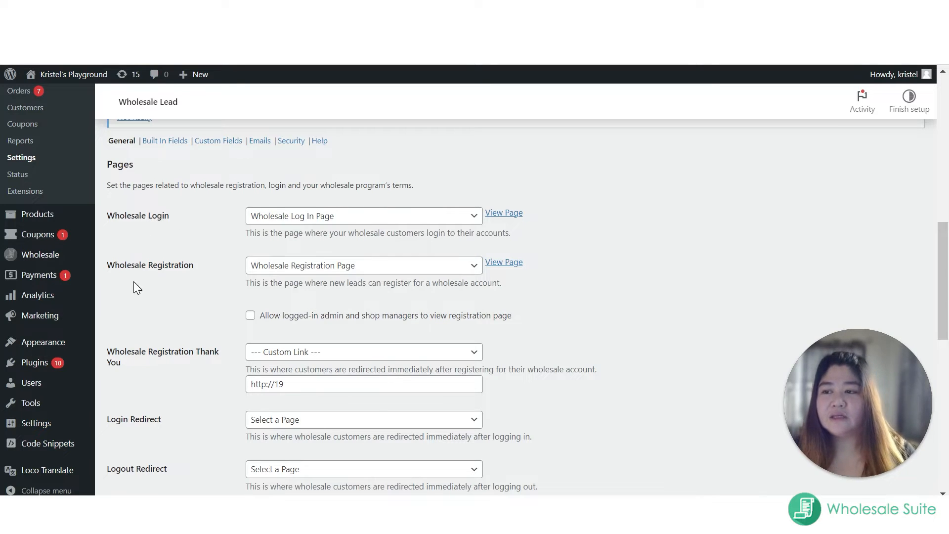
left_click(299, 217)
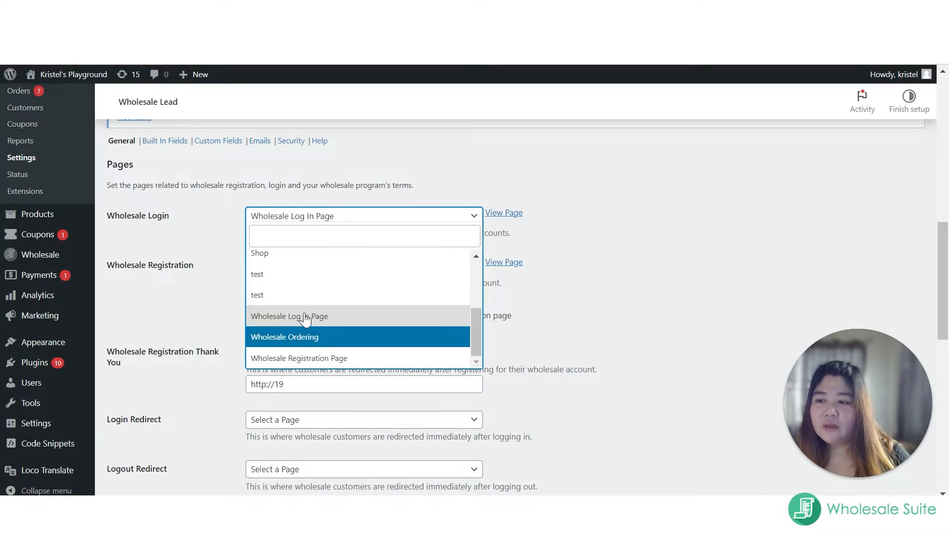
left_click(292, 316)
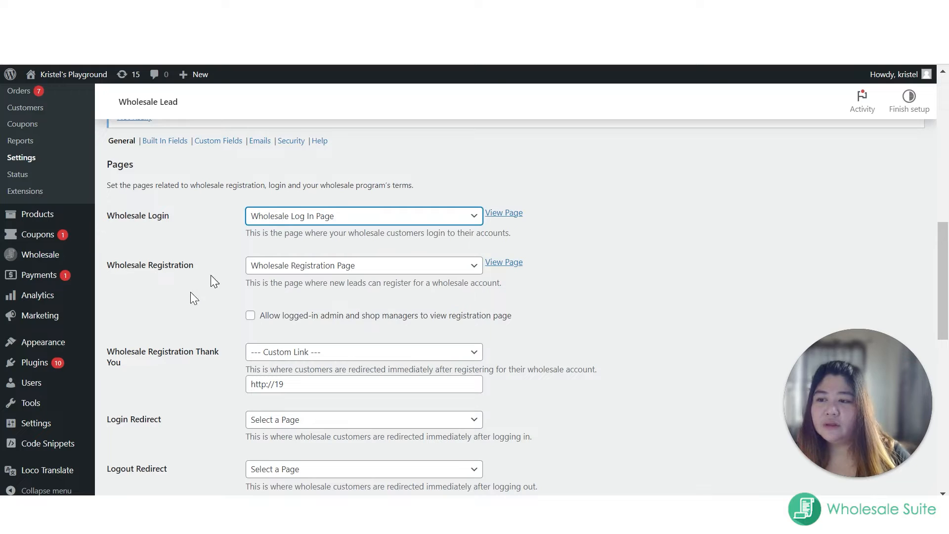
left_click(213, 230)
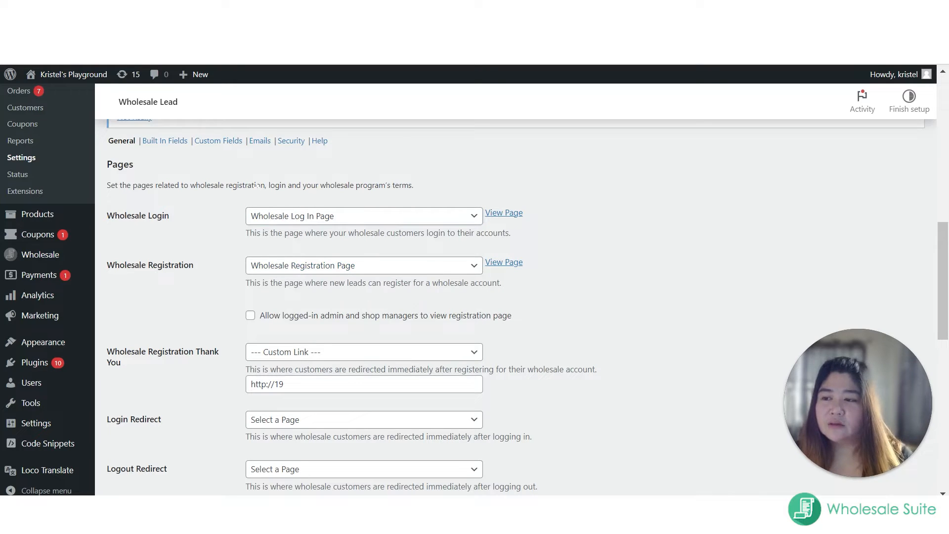
Step: Clear the custom link address under Wholesale Registration Thank You
scroll(233, 276, "down", 1)
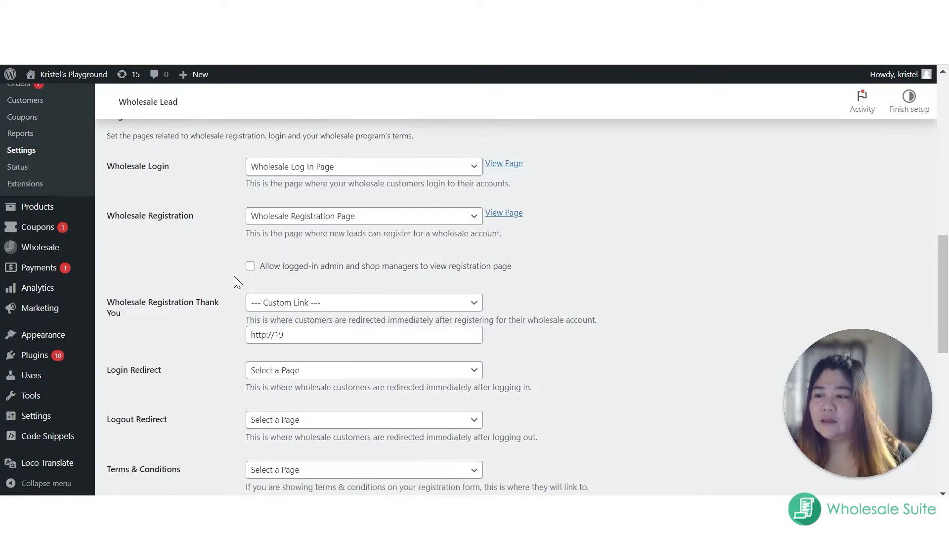
left_click_drag(284, 336, 194, 336)
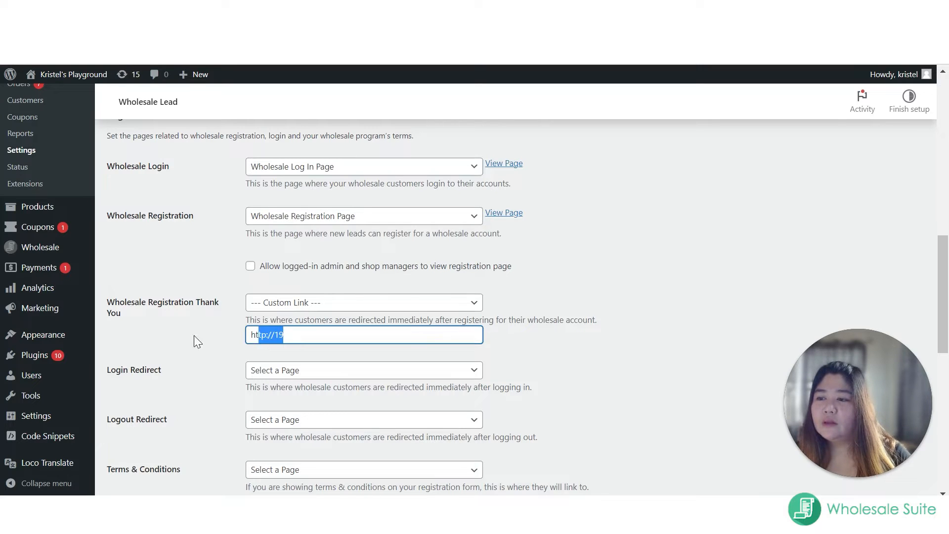
key("BackSpace")
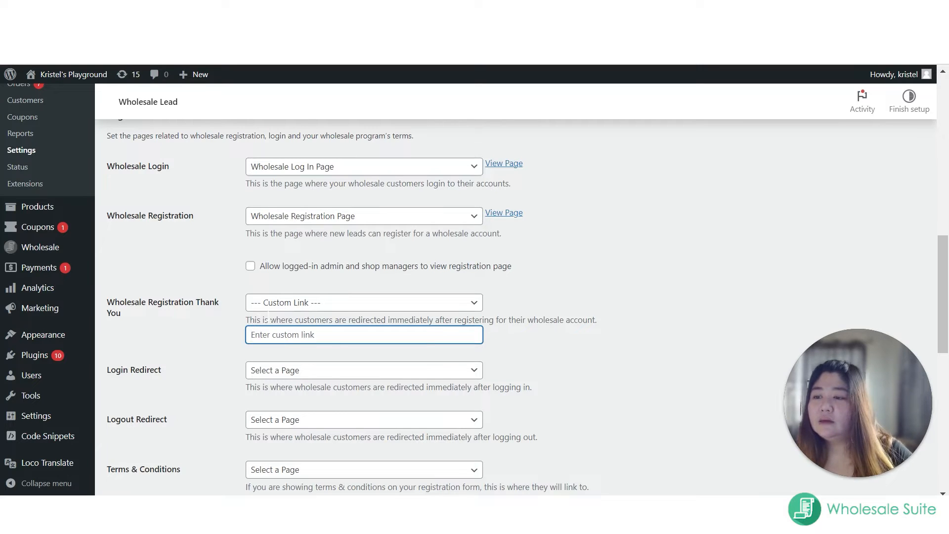
left_click(277, 308)
scroll(343, 406, "down", 3)
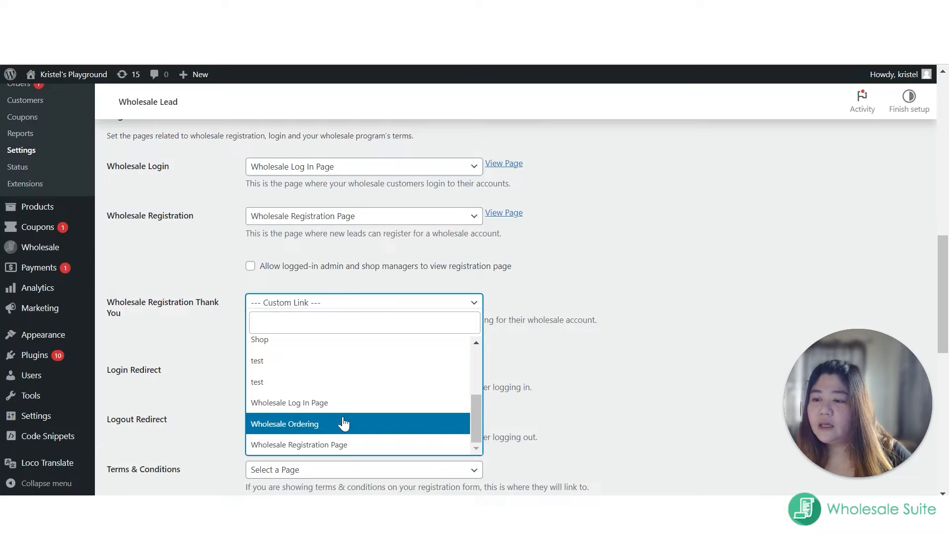
scroll(289, 415, "up", 3)
scroll(289, 413, "up", 2)
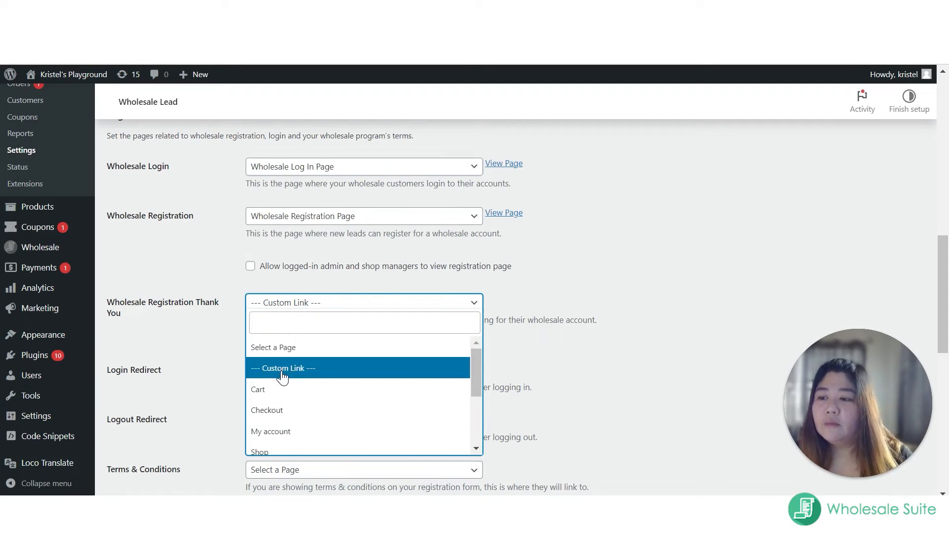
scroll(287, 398, "down", 2)
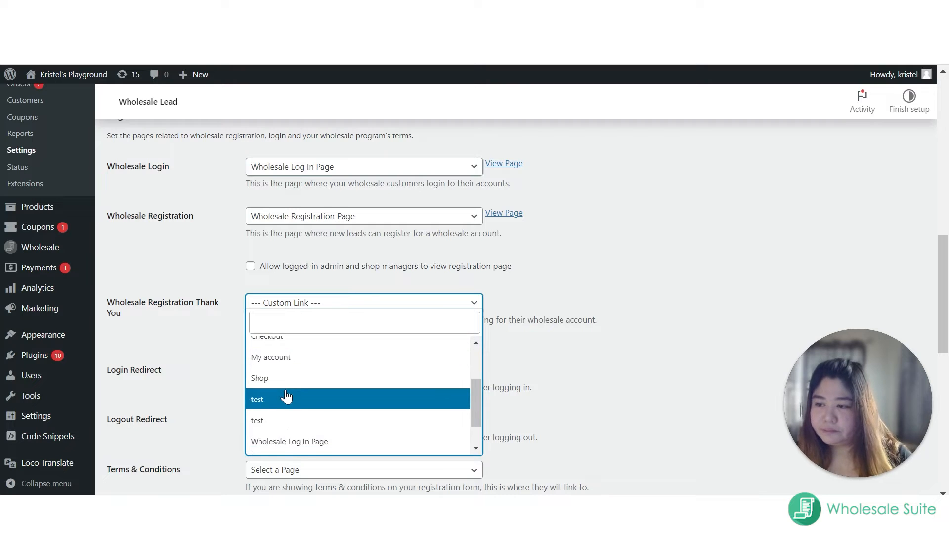
scroll(286, 399, "down", 2)
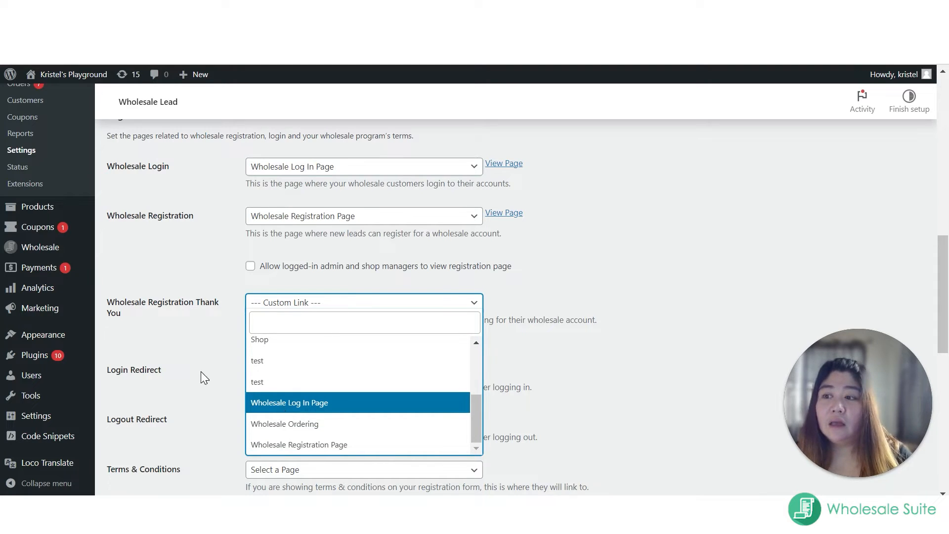
left_click(181, 383)
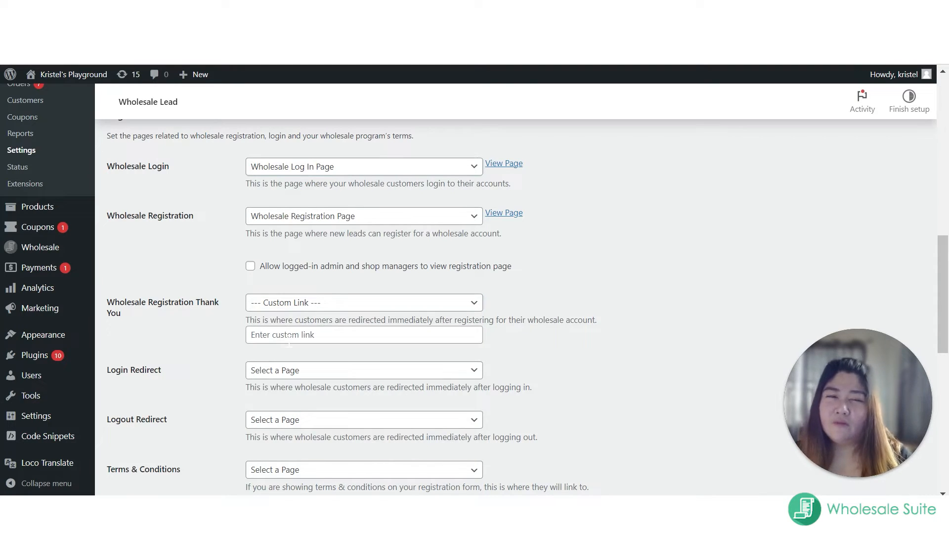
Step: Set the Wholesale Registration Thank You page to Shop
left_click(351, 309)
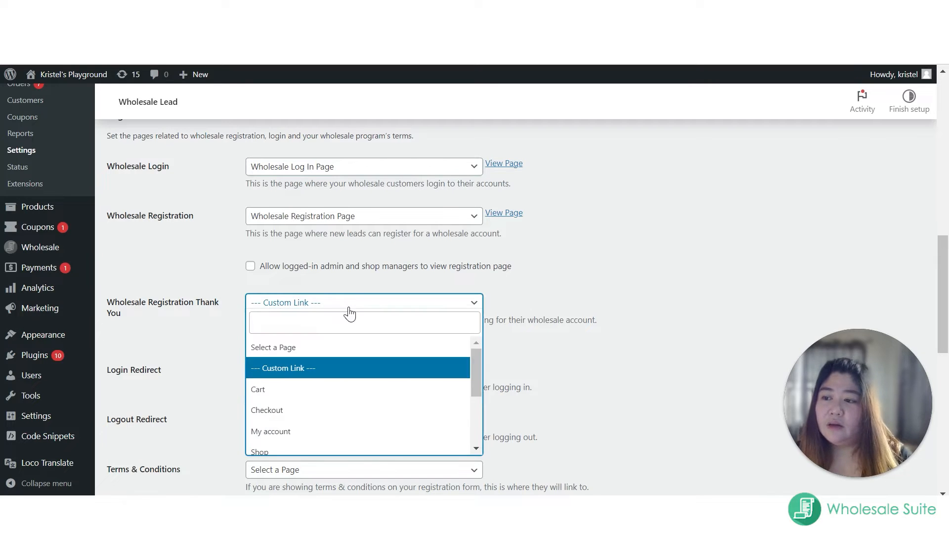
scroll(299, 429, "down", 3)
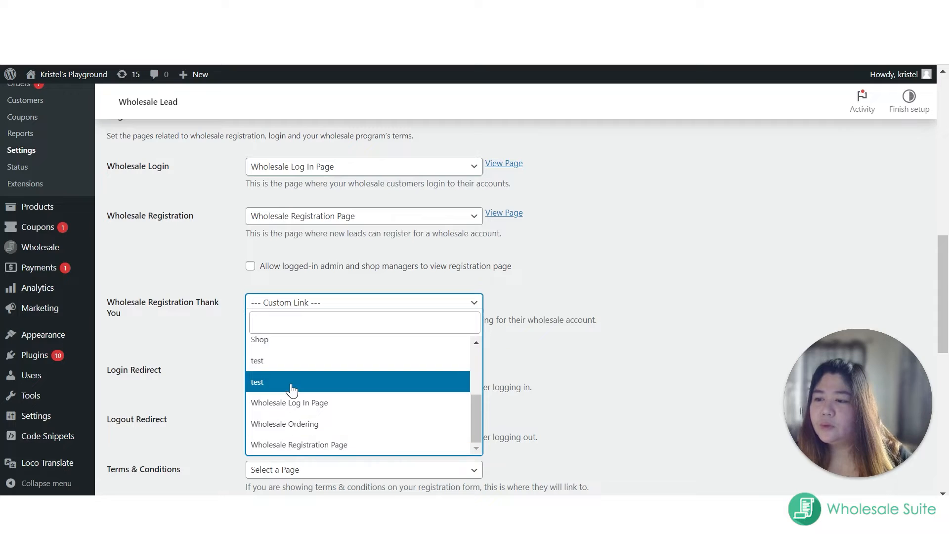
left_click(290, 342)
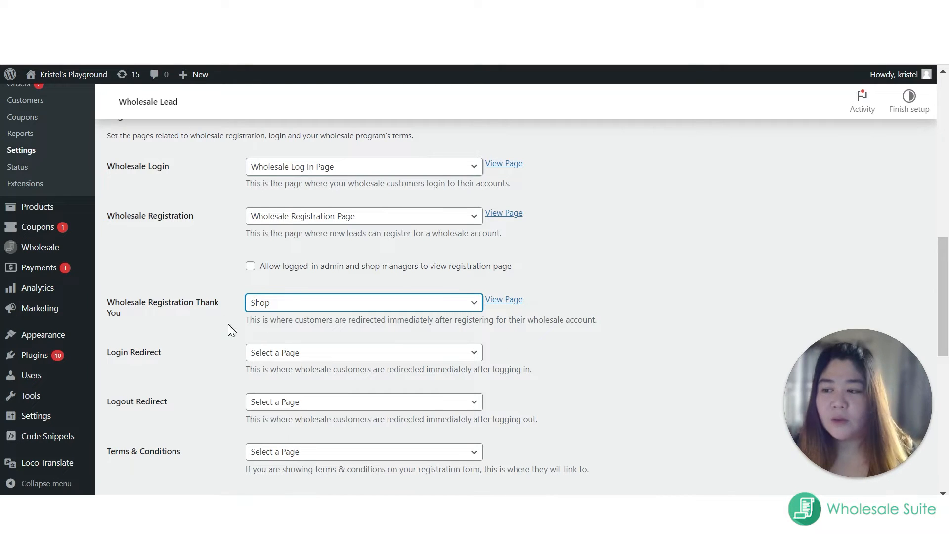
Step: Set the Login Redirect page for wholesale customers to Shop
scroll(174, 279, "down", 3)
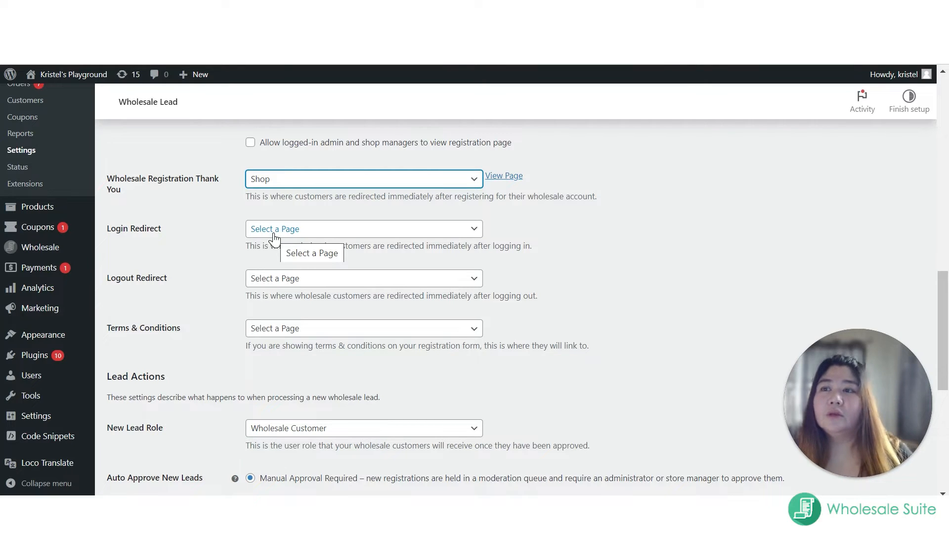
left_click(274, 230)
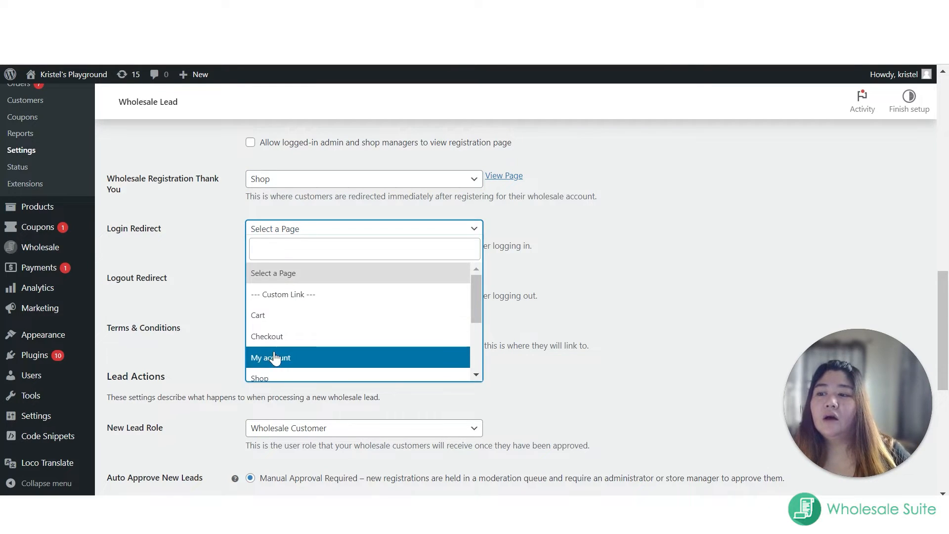
scroll(275, 357, "down", 1)
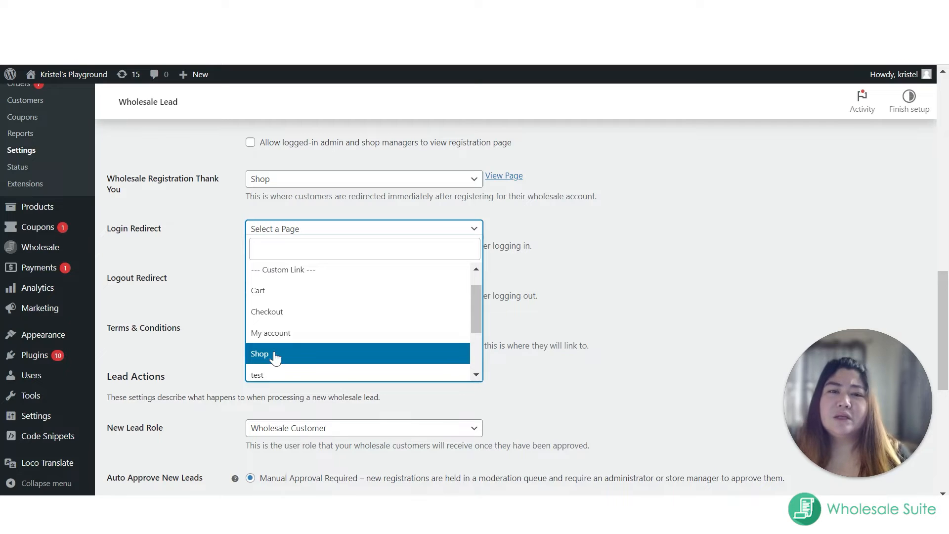
left_click(276, 357)
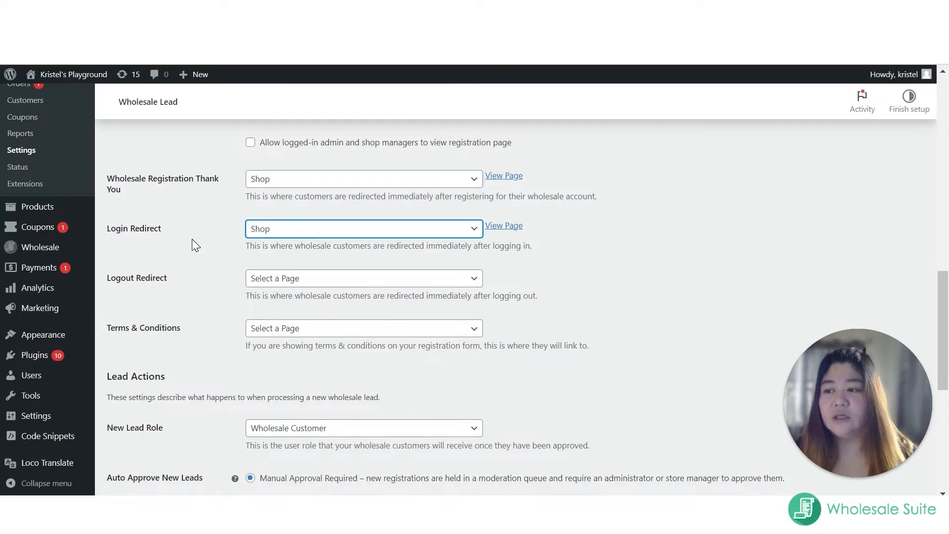
left_click(200, 302)
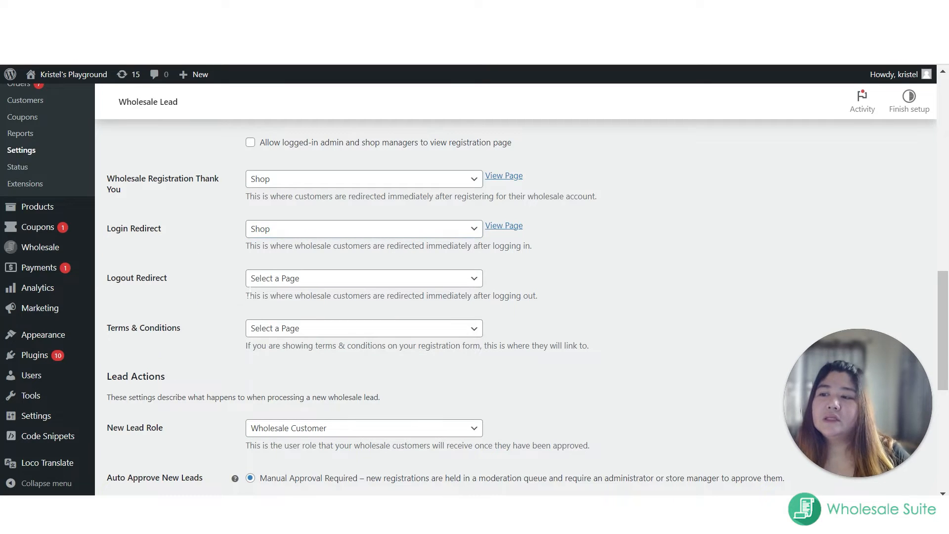
Step: Set the Logout Redirect page for wholesale customers to Wholesale Log In Page
left_click(277, 285)
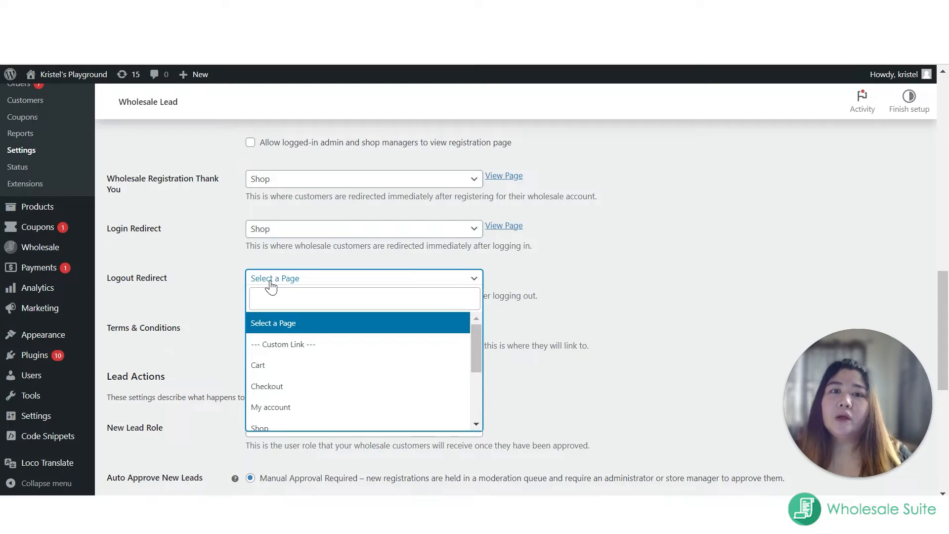
scroll(318, 365, "down", 1)
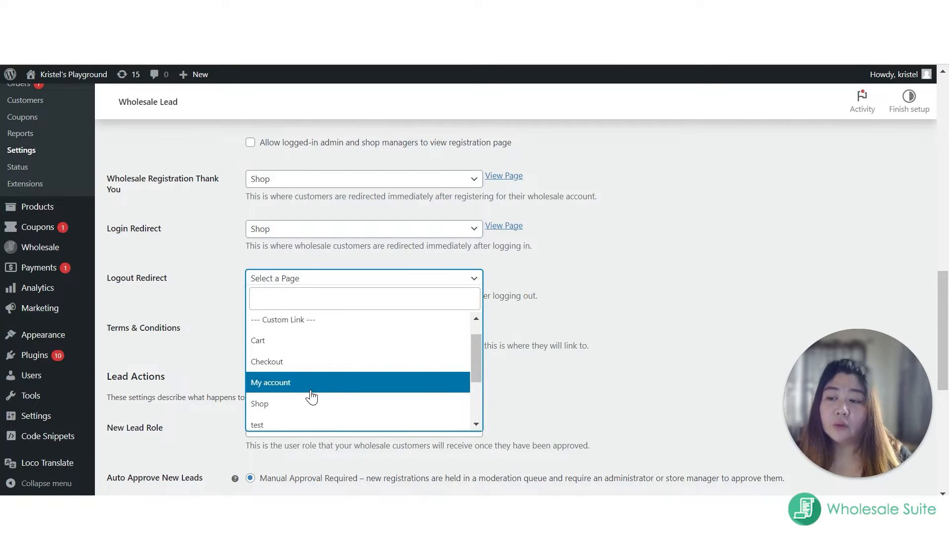
scroll(311, 396, "down", 4)
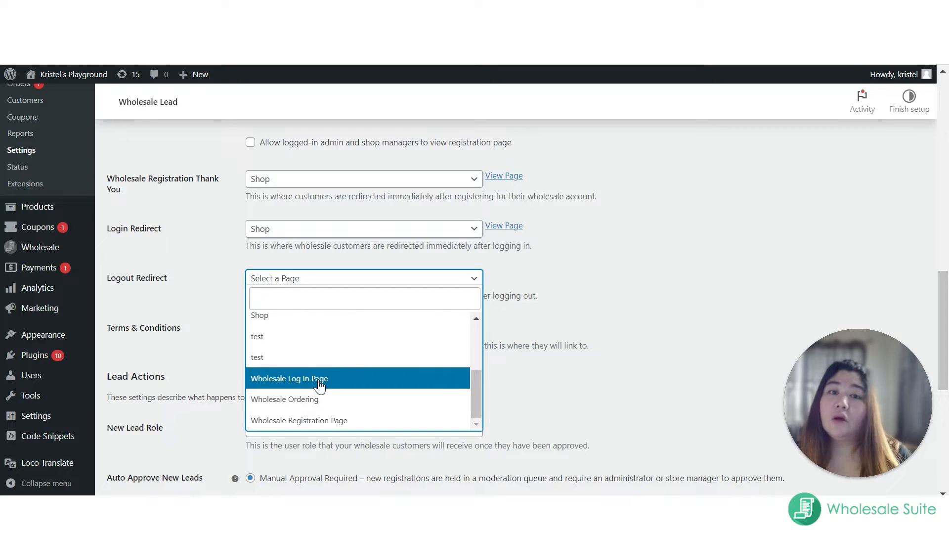
scroll(318, 392, "up", 3)
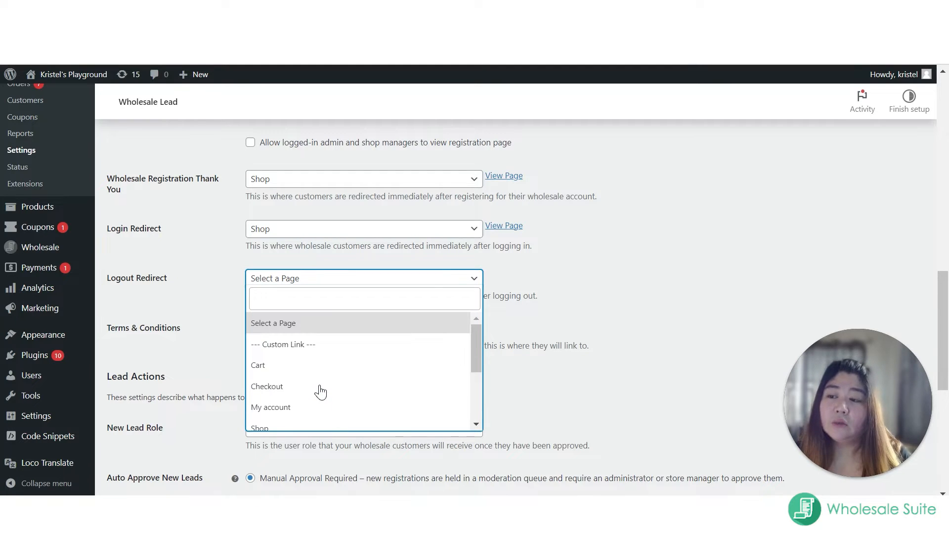
scroll(297, 403, "down", 1)
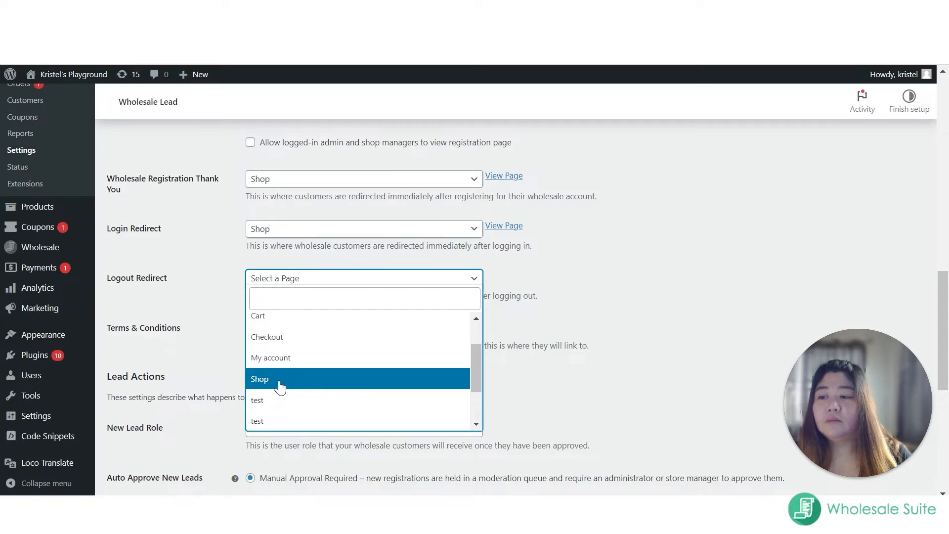
scroll(297, 401, "down", 2)
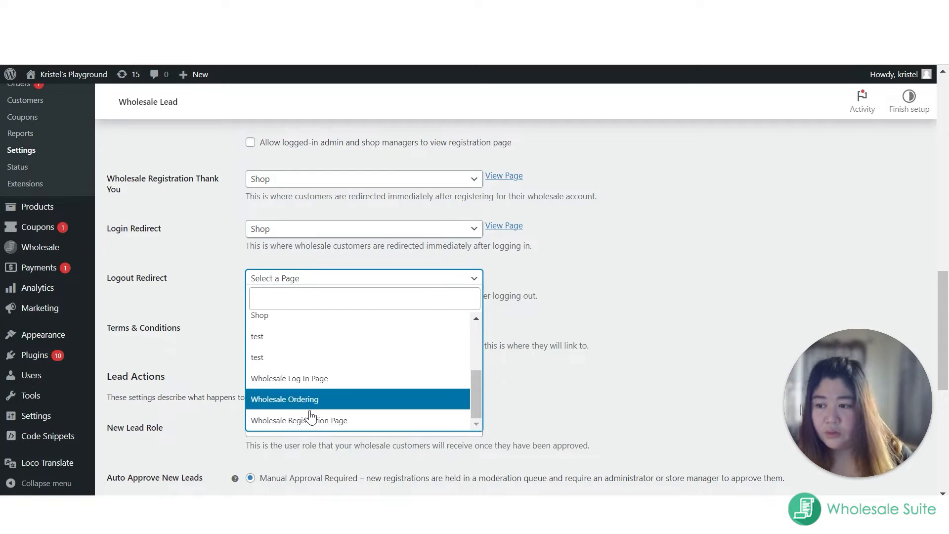
left_click(310, 383)
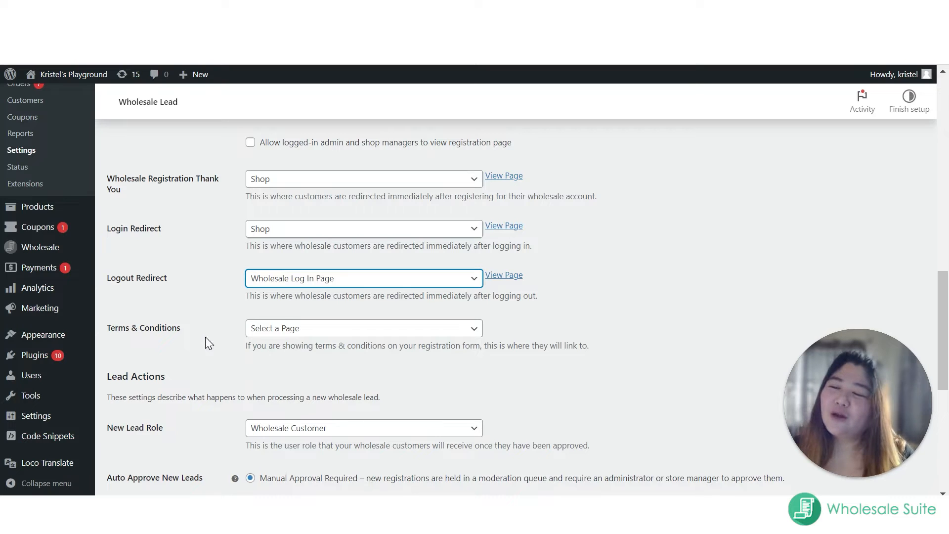
Step: Look through the pages available for the Terms & Conditions link without selecting one
left_click(277, 333)
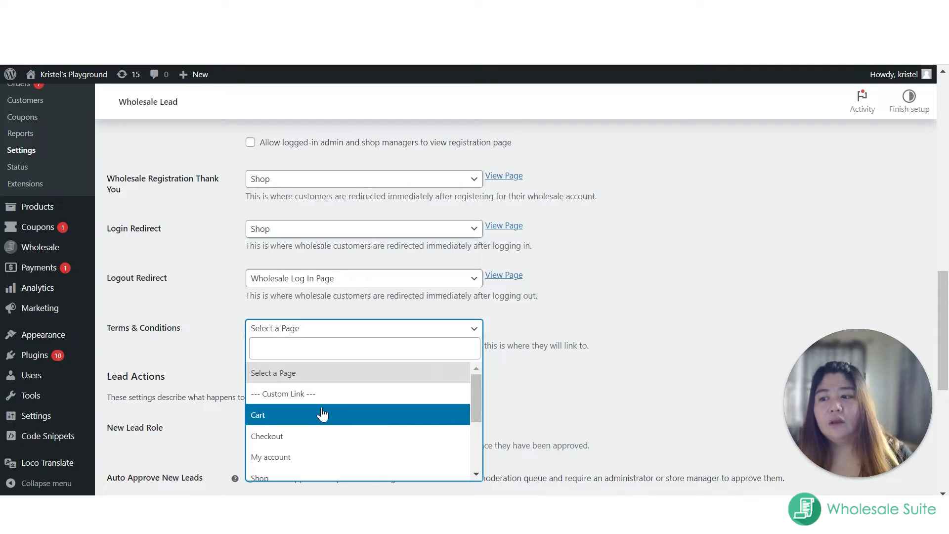
left_click(203, 350)
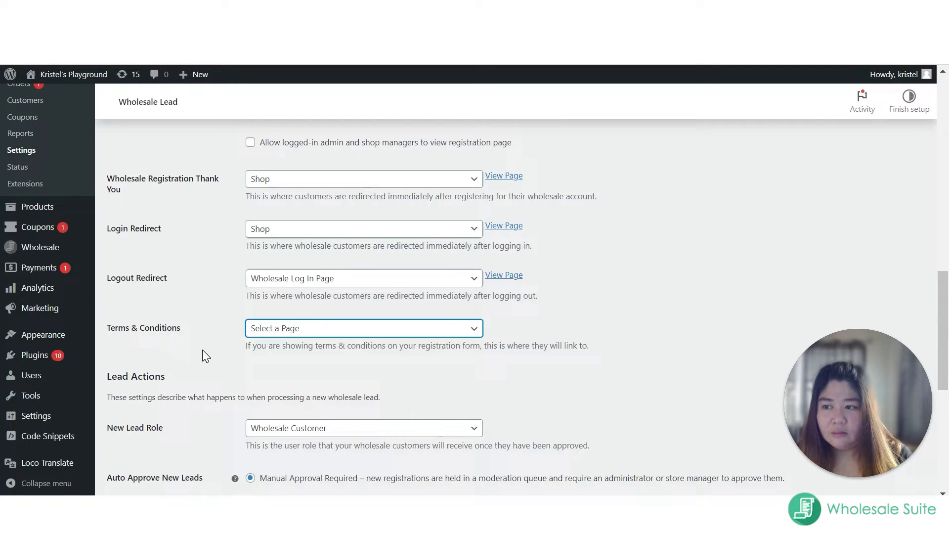
left_click(277, 329)
scroll(317, 403, "down", 3)
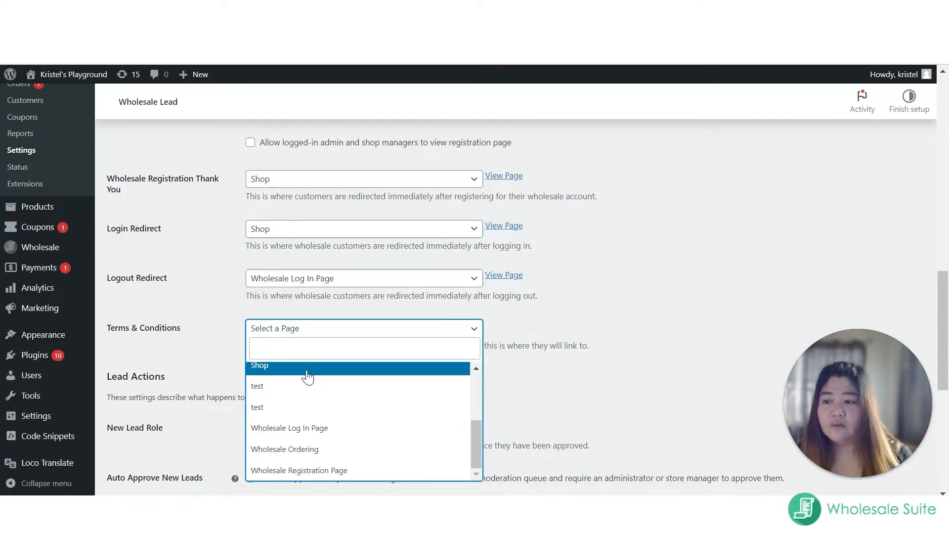
left_click(212, 352)
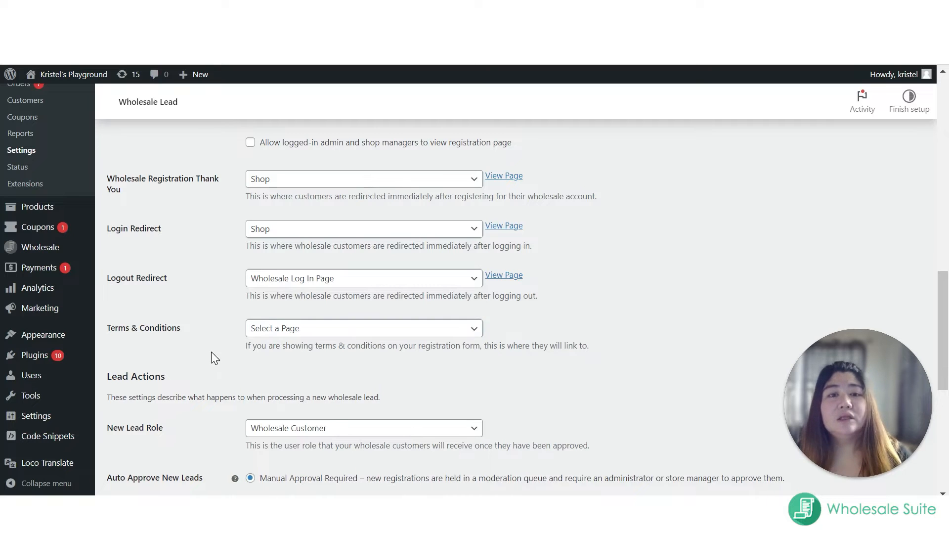
Step: Review the user roles available for New Lead Role under Lead Actions, keeping Wholesale Customer
scroll(312, 384, "down", 2)
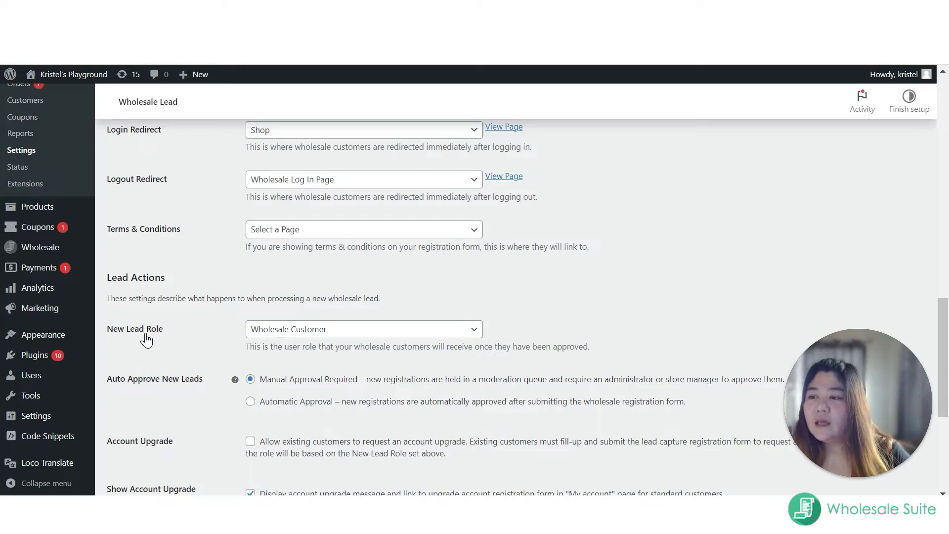
scroll(146, 340, "down", 1)
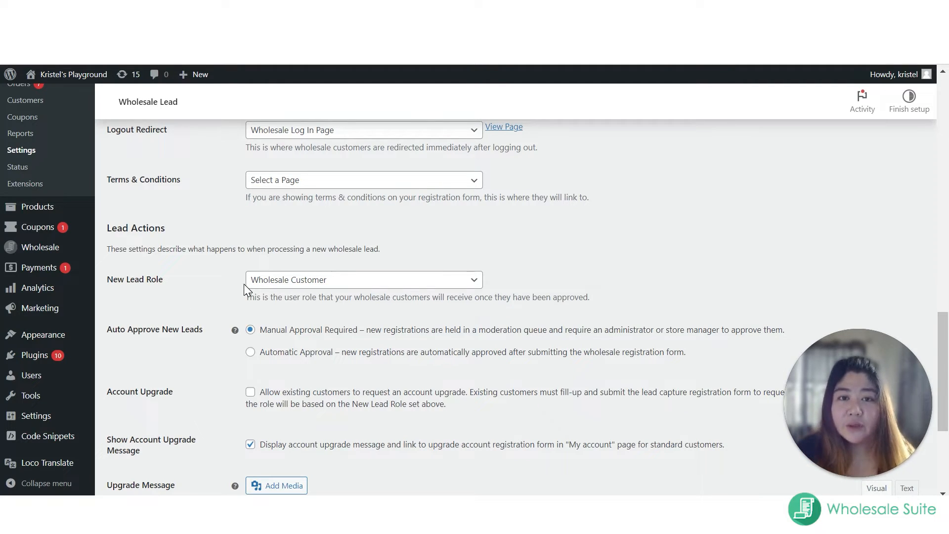
left_click(270, 281)
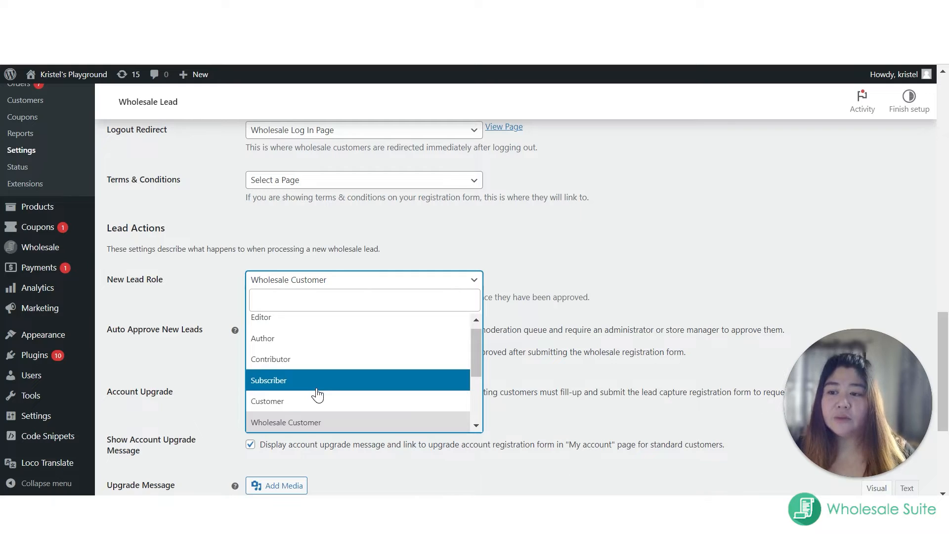
scroll(314, 394, "down", 1)
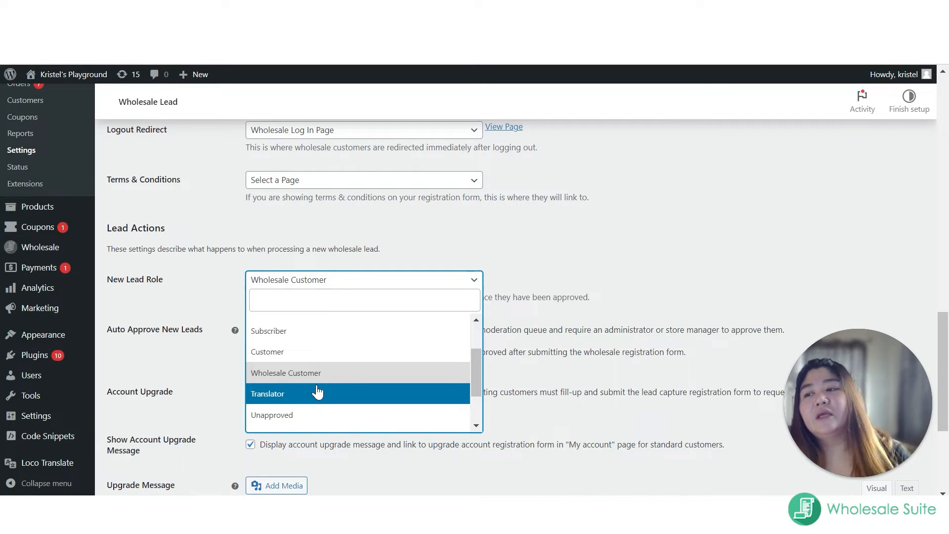
left_click(405, 288)
left_click(590, 246)
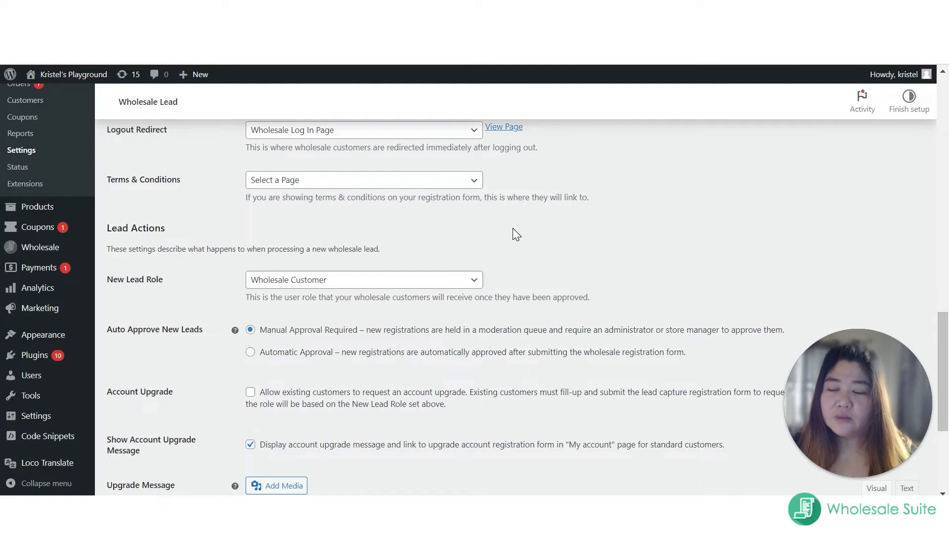
Step: Set Auto Approve New Leads to Automatic Approval and allow existing customers to request an account upgrade
scroll(513, 228, "down", 1)
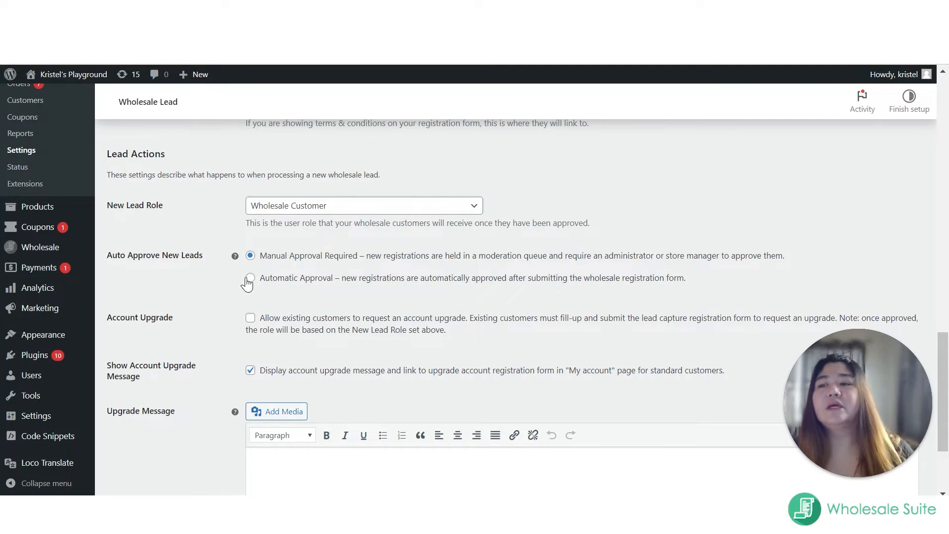
left_click(251, 278)
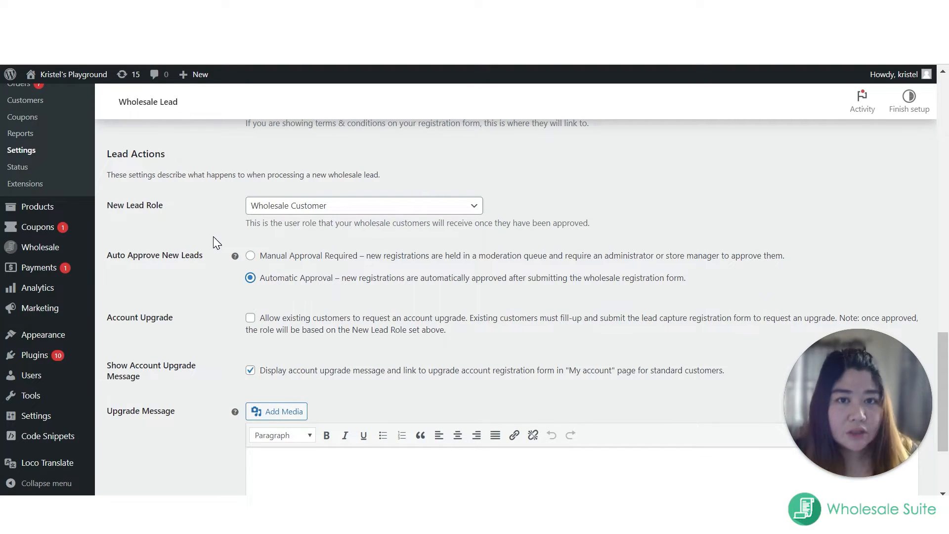
scroll(255, 298, "down", 1)
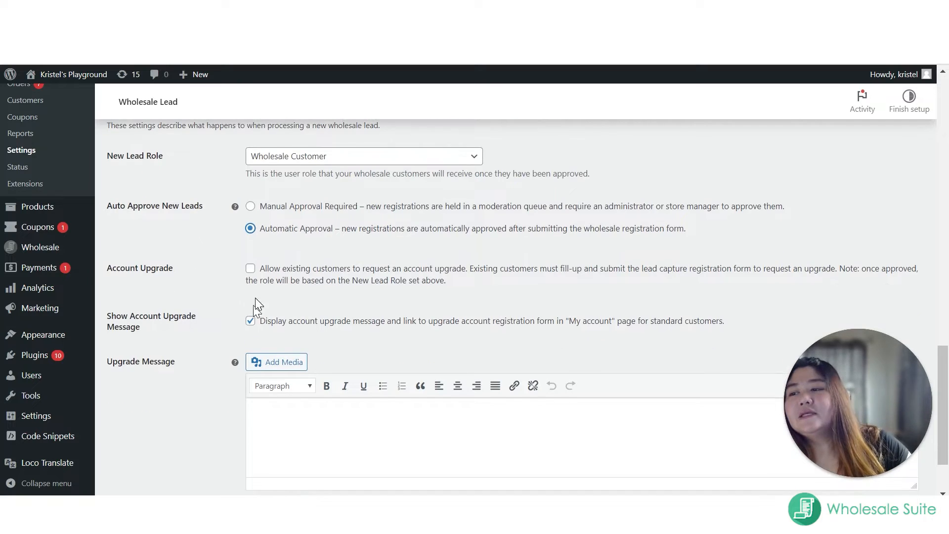
left_click(250, 269)
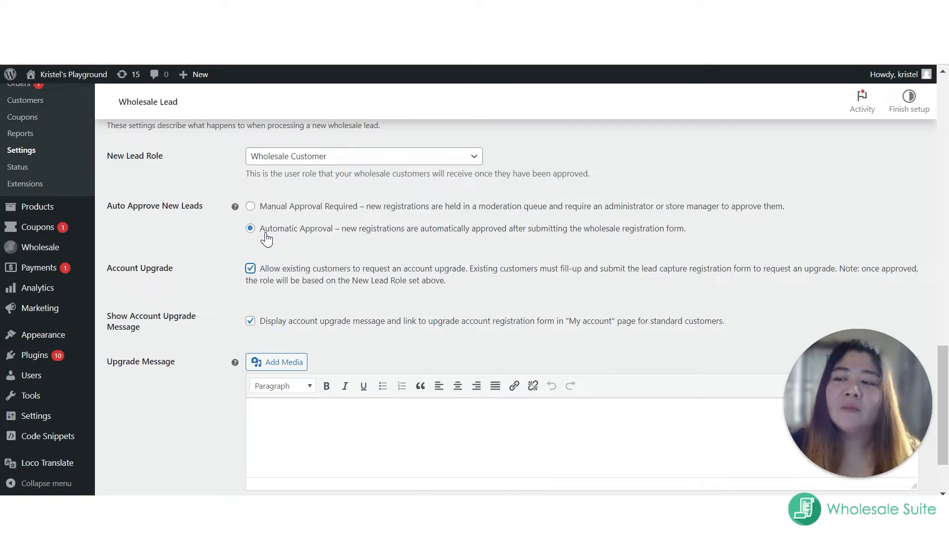
Step: Turn off the account upgrade message on the My account page and save the general settings
left_click(250, 323)
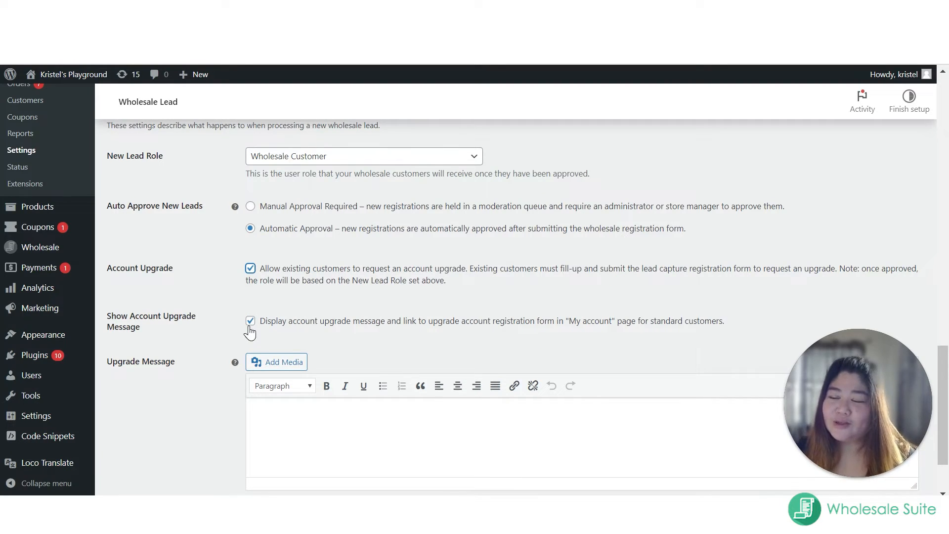
left_click(250, 322)
scroll(208, 352, "down", 1)
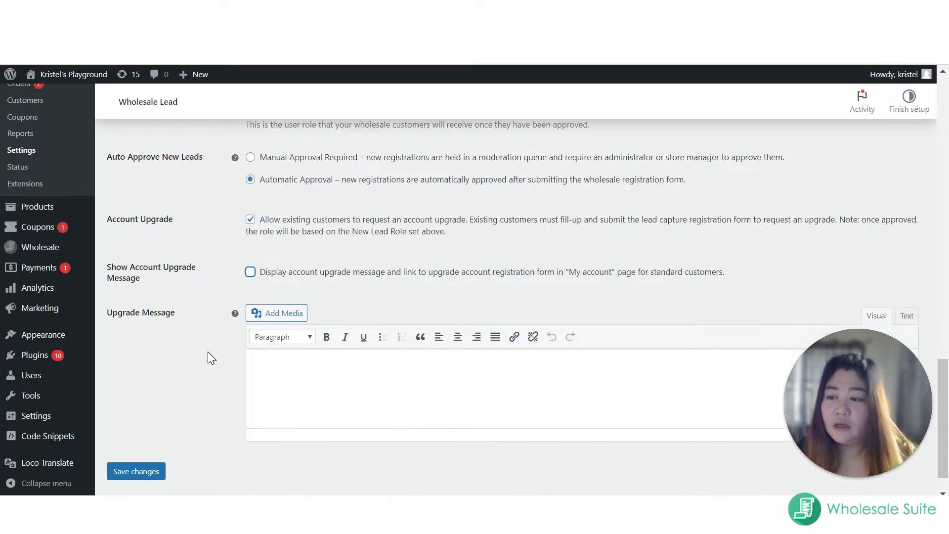
scroll(208, 352, "down", 1)
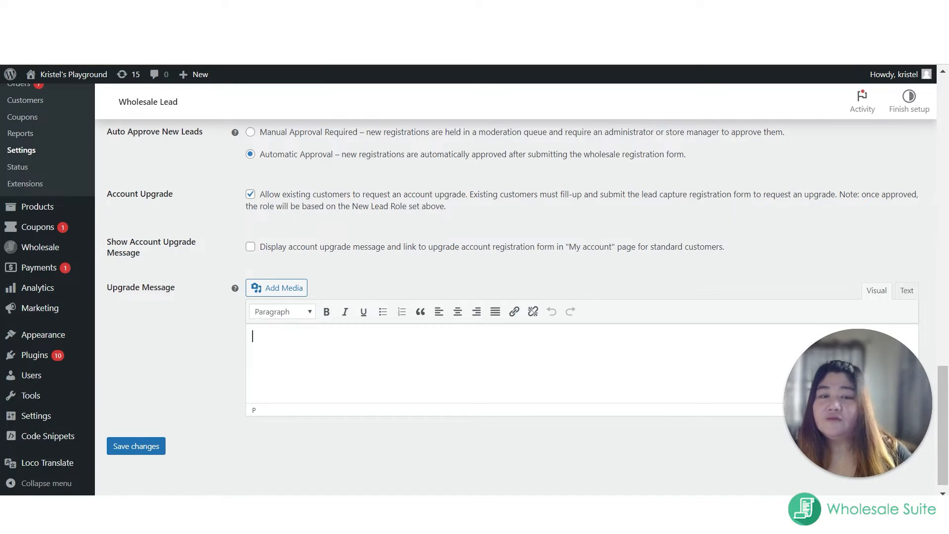
left_click(131, 450)
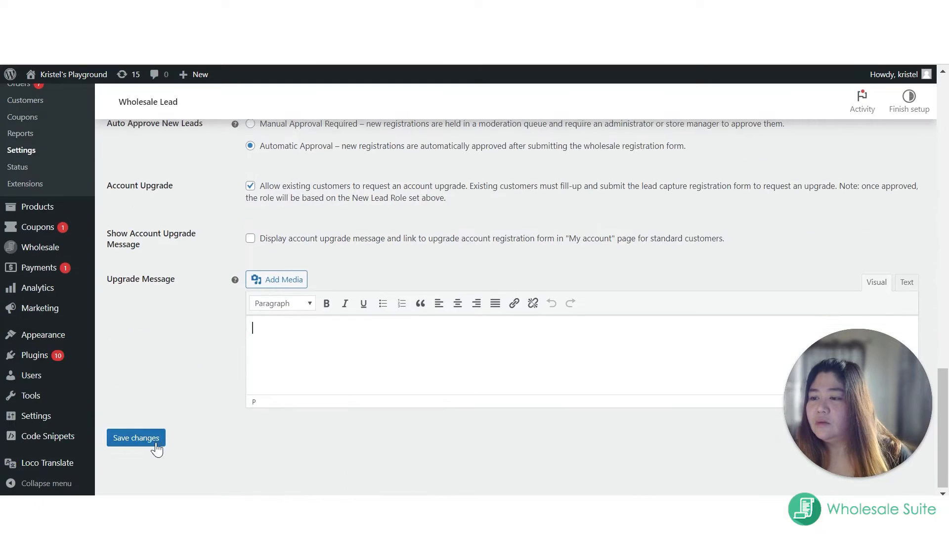
Step: Open the Built In Fields settings of Wholesale Lead
scroll(226, 434, "up", 6)
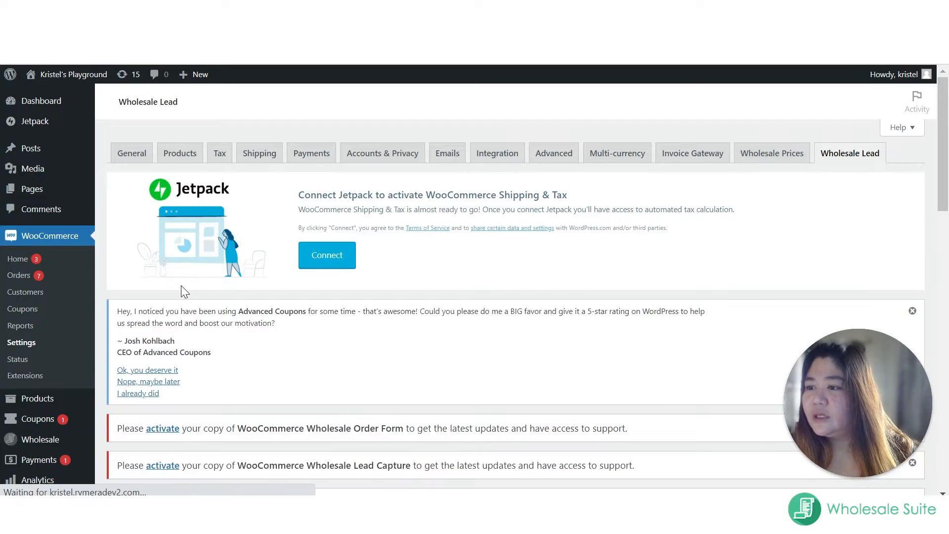
scroll(238, 285, "down", 4)
scroll(238, 285, "down", 5)
left_click(165, 215)
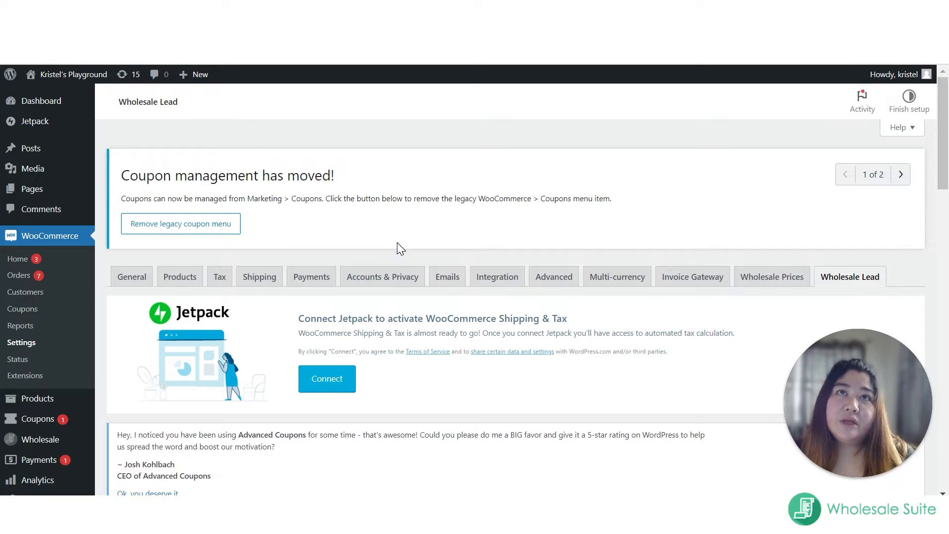
Step: Try enabling the Username field among the built-in registration fields
scroll(388, 276, "down", 10)
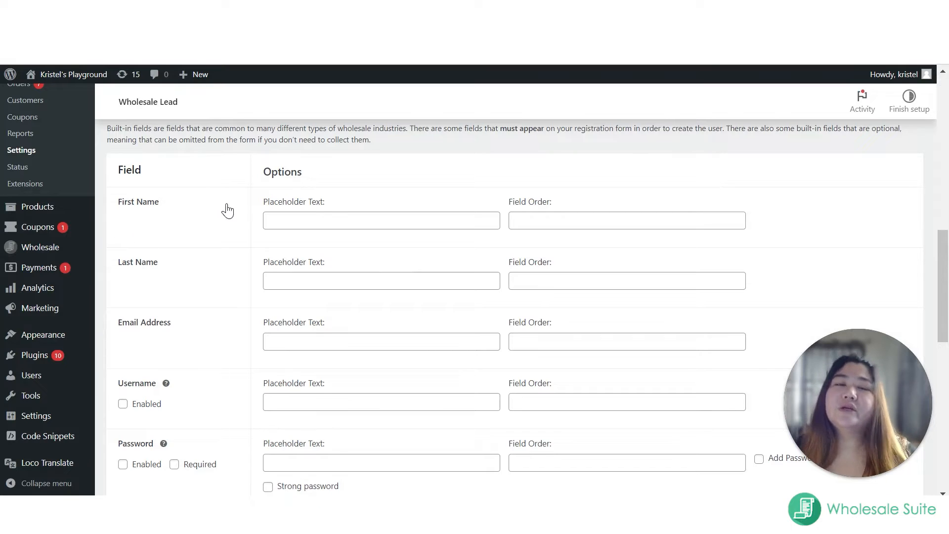
scroll(160, 277, "down", 2)
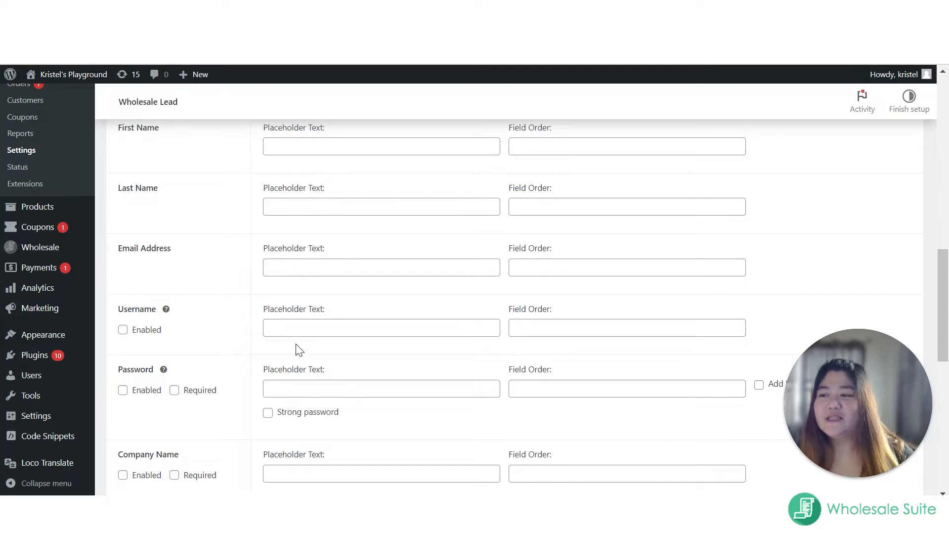
left_click(122, 330)
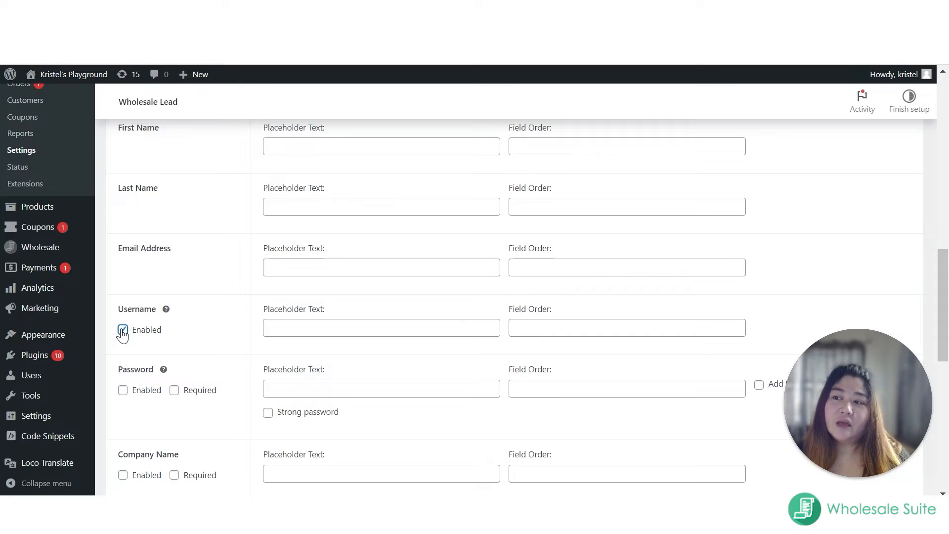
left_click(123, 330)
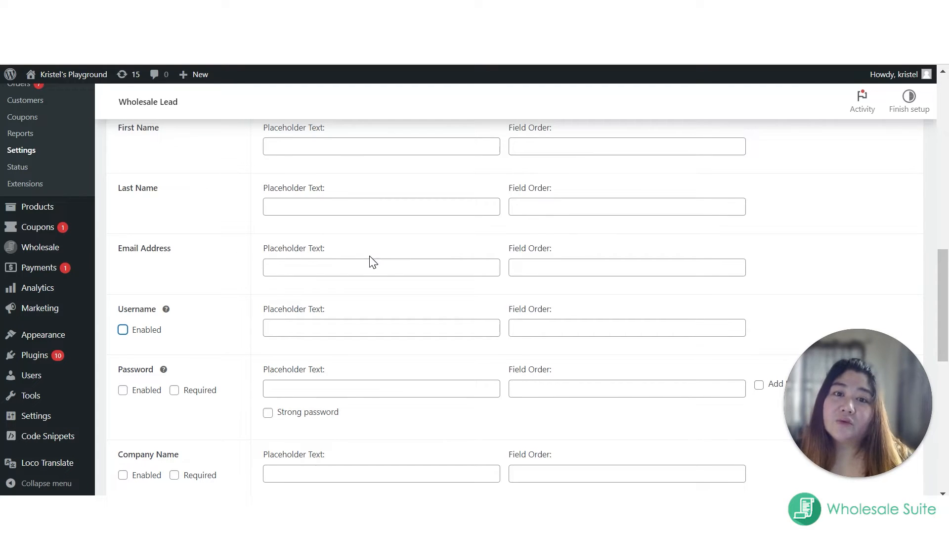
Step: Enable the Password field among the built-in registration fields
scroll(138, 294, "down", 2)
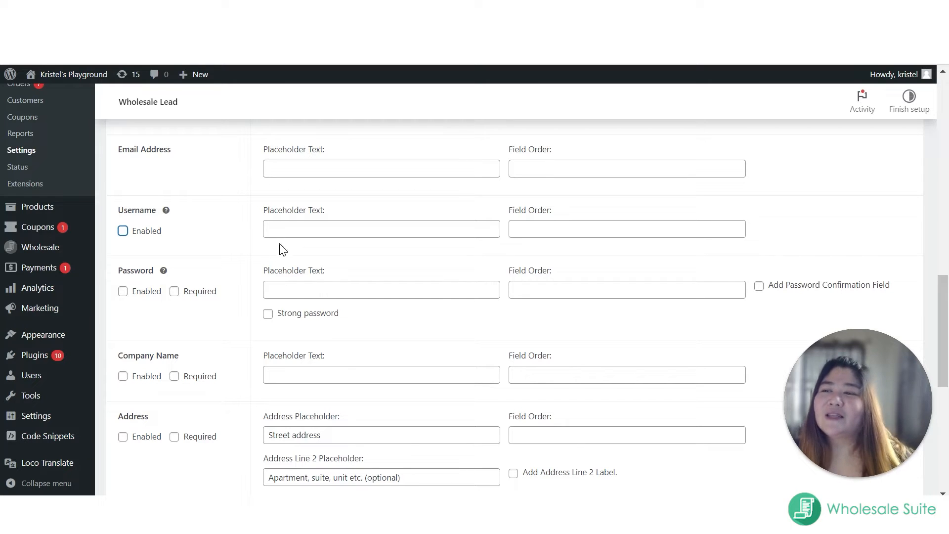
scroll(181, 273, "up", 1)
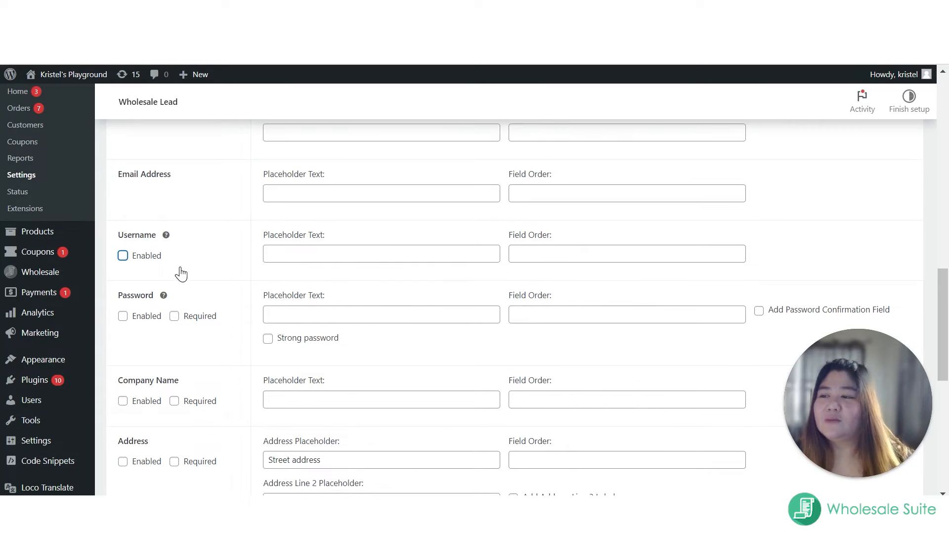
left_click(121, 319)
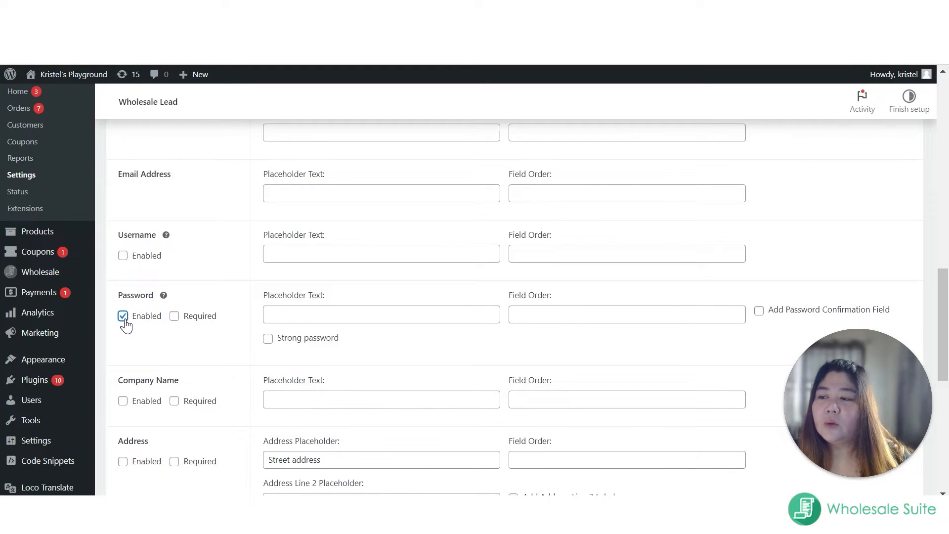
left_click(124, 319)
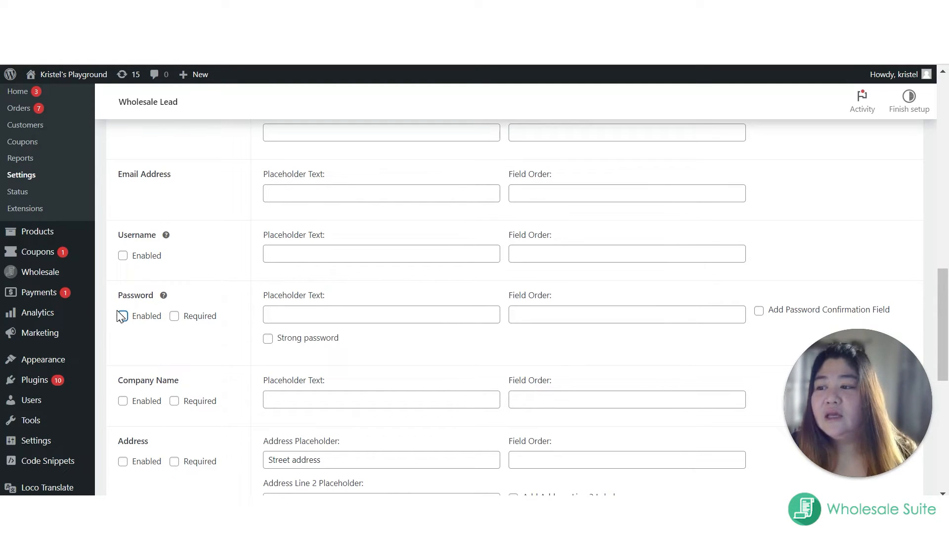
left_click(123, 322)
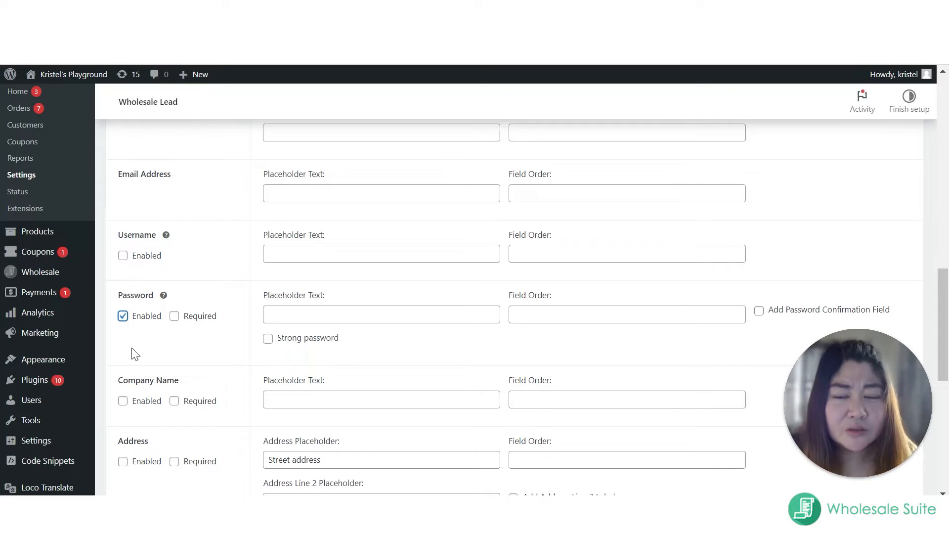
Step: Try the Required, Strong password and Add Password Confirmation Field options of the Password field
left_click(174, 317)
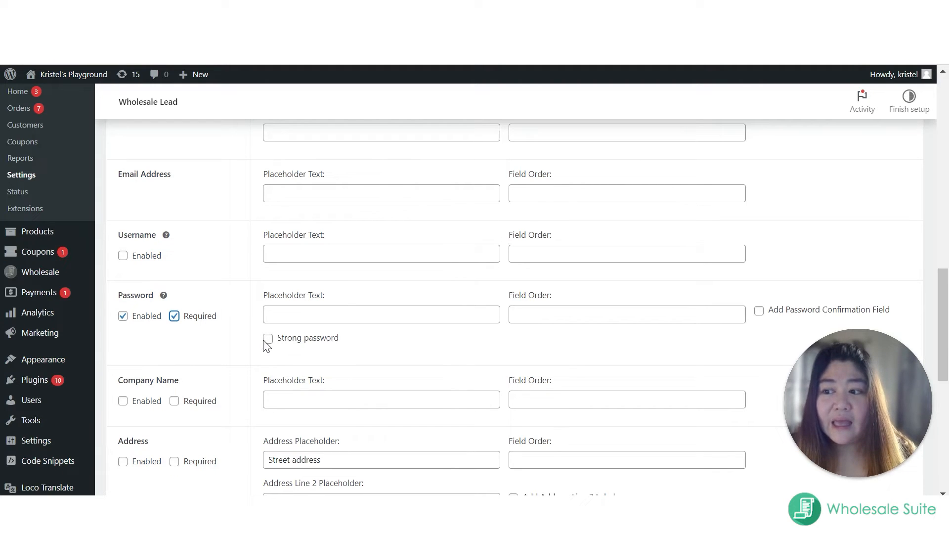
scroll(269, 341, "down", 1)
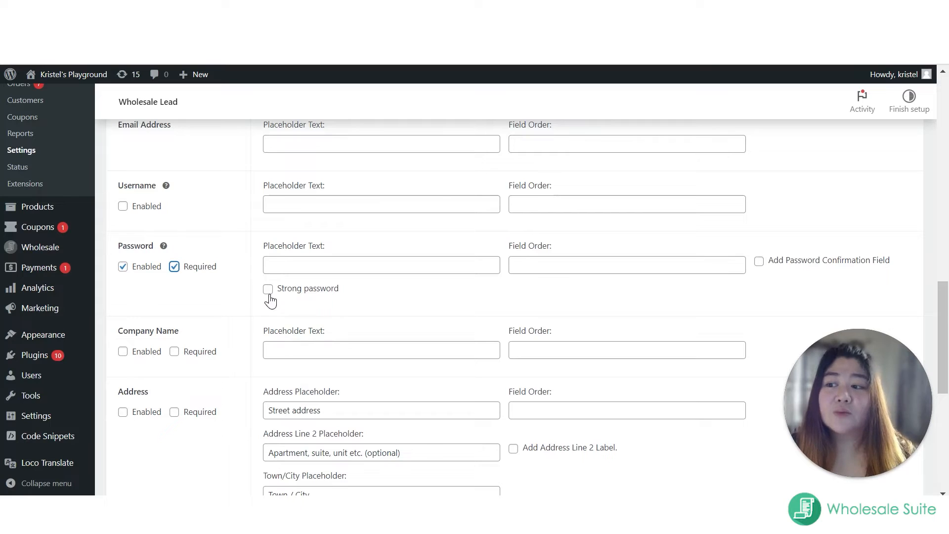
left_click(268, 289)
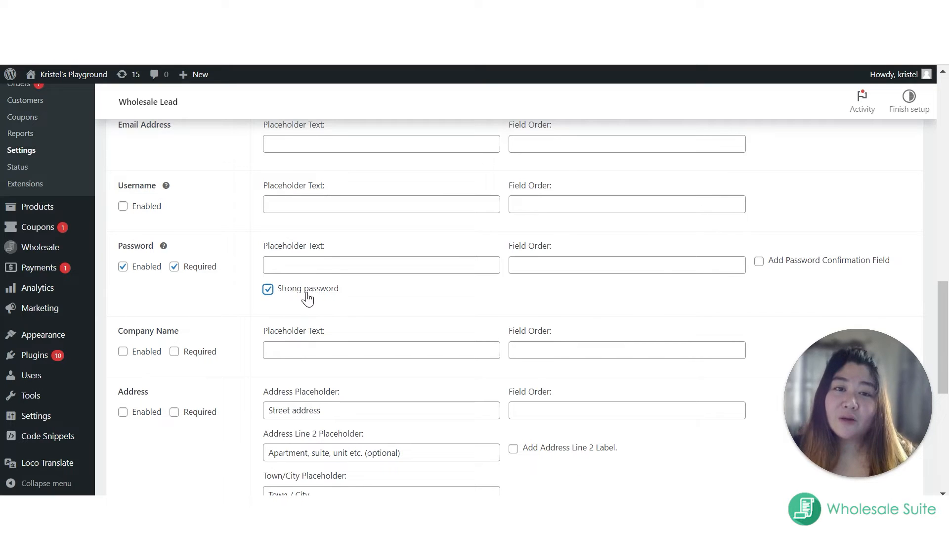
left_click(269, 291)
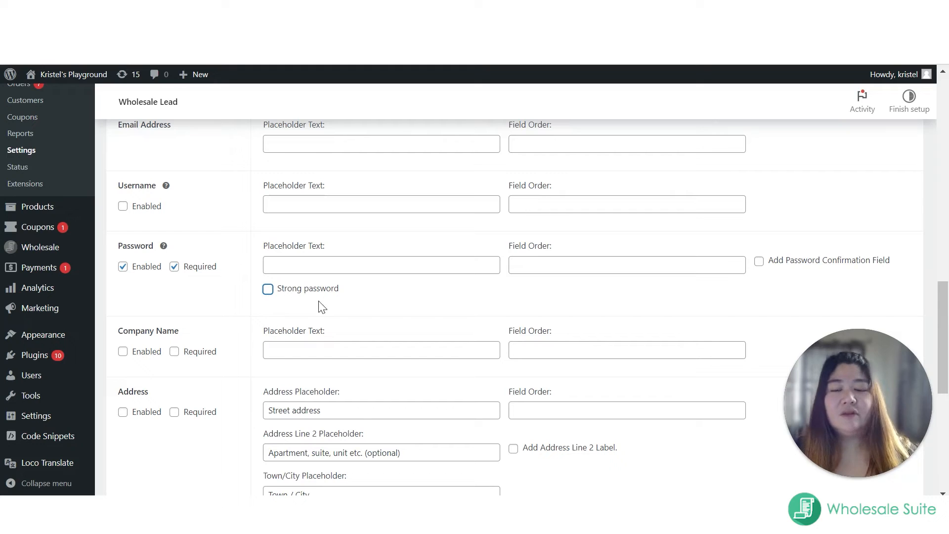
left_click(759, 261)
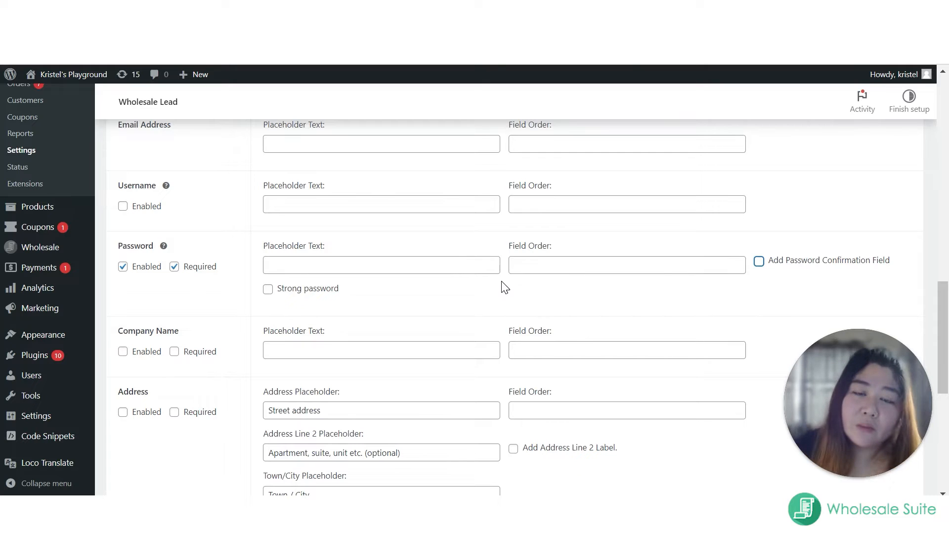
scroll(522, 287, "down", 1)
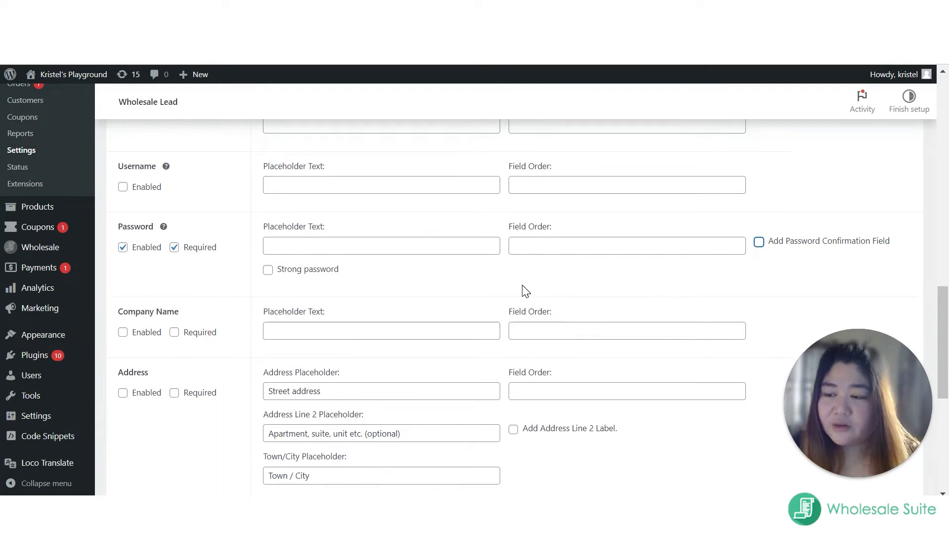
left_click(757, 239)
left_click(756, 239)
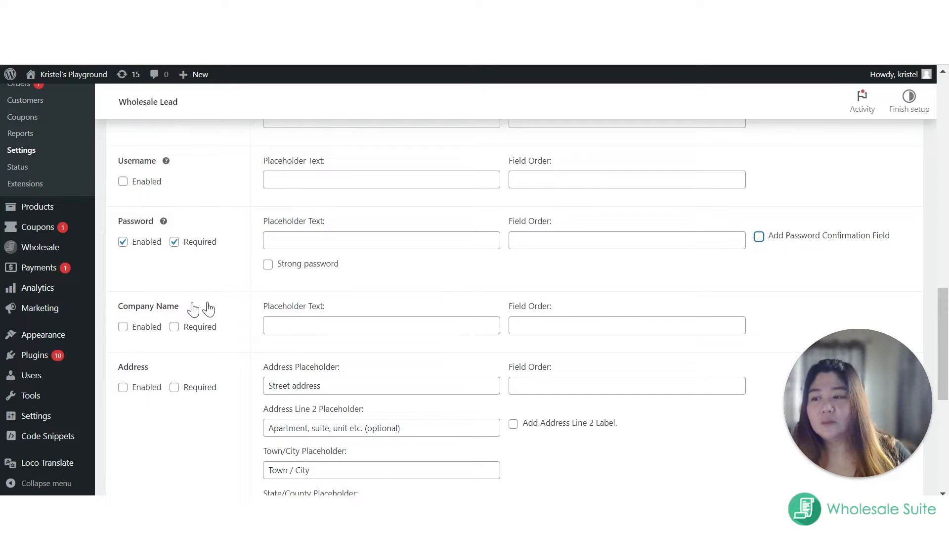
Step: Turn off both the Enabled and Required options of the built-in Password field
scroll(160, 269, "down", 1)
left_click(123, 217)
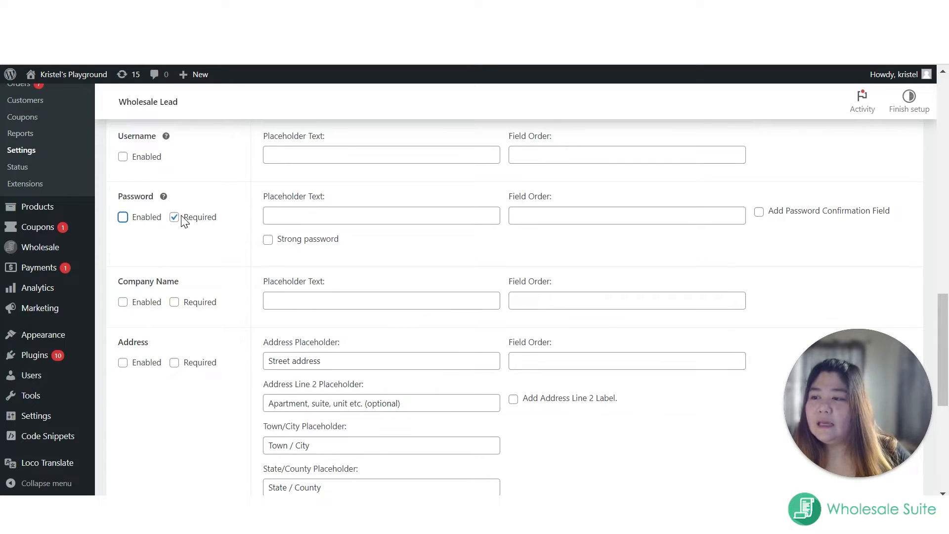
left_click(175, 217)
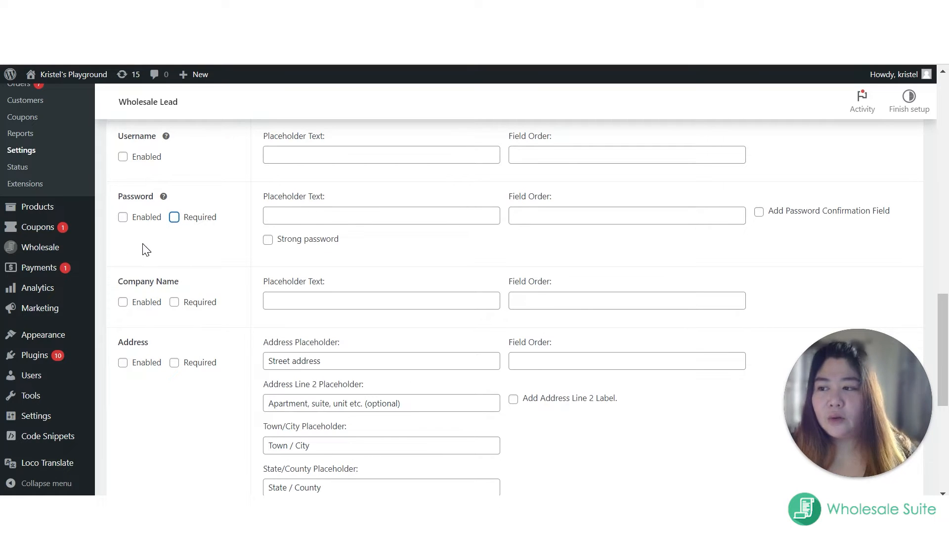
Step: Enable the Company Name field on the registration form and make it required
scroll(136, 280, "down", 1)
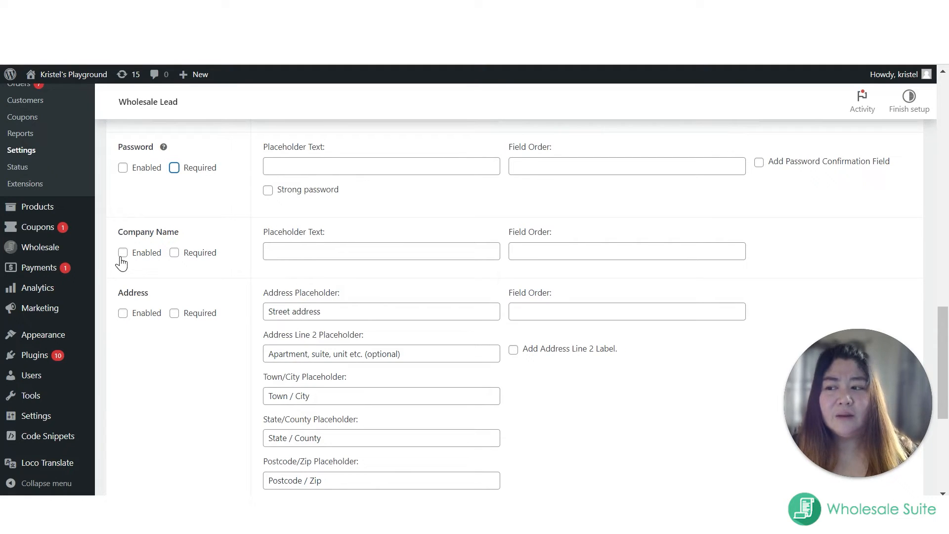
left_click(122, 254)
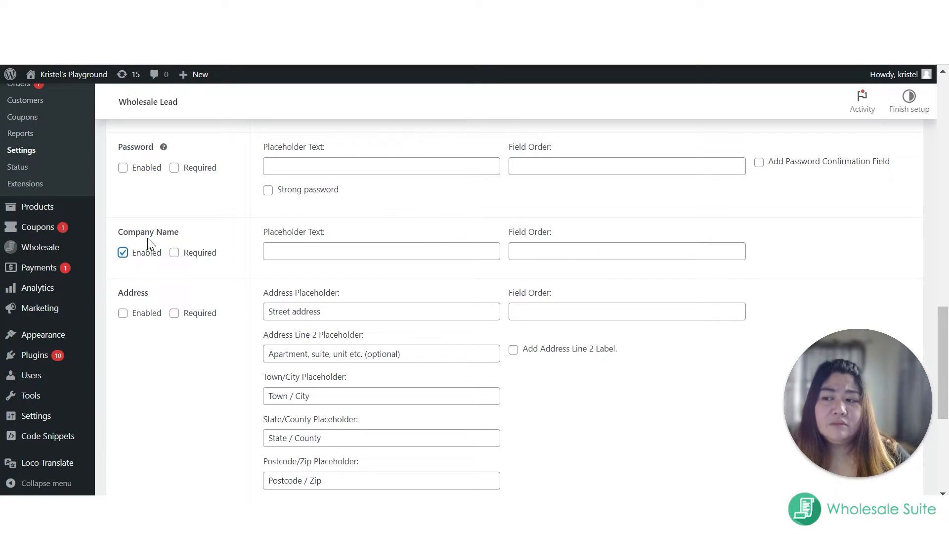
left_click(175, 253)
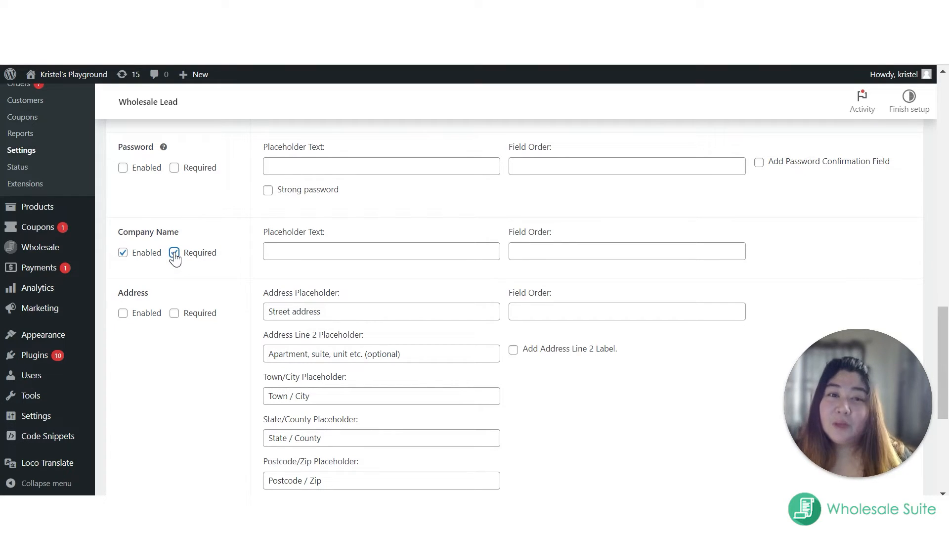
left_click(175, 254)
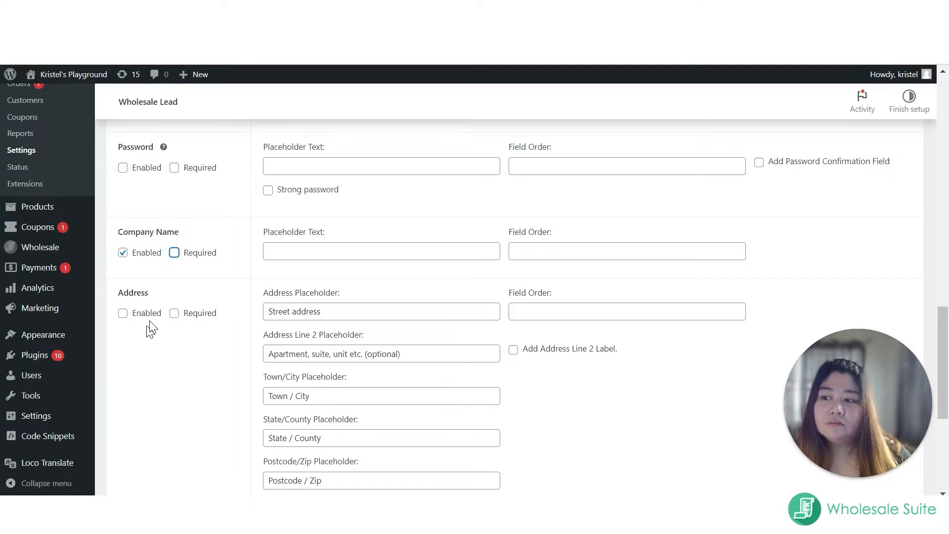
scroll(190, 326, "down", 2)
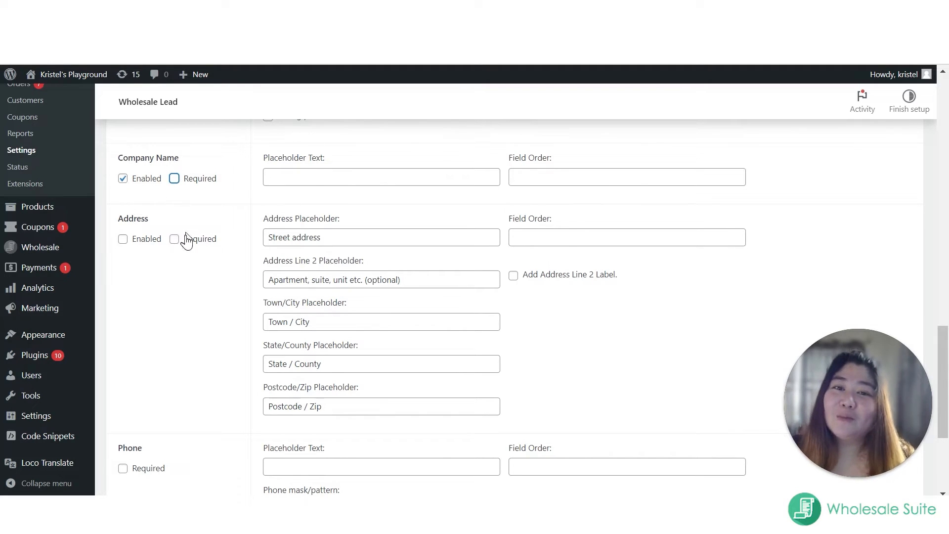
left_click(175, 180)
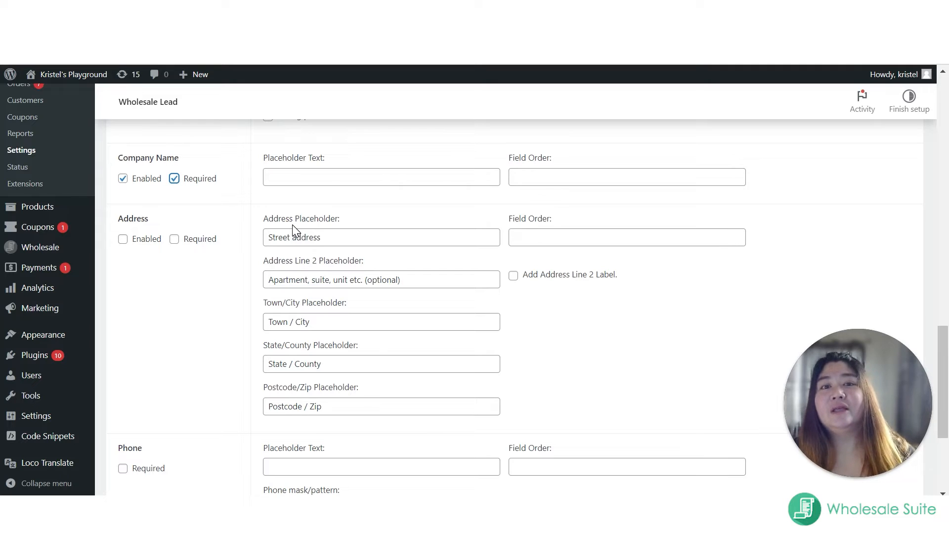
Step: Enable the built-in Address field and leave it optional
left_click(122, 240)
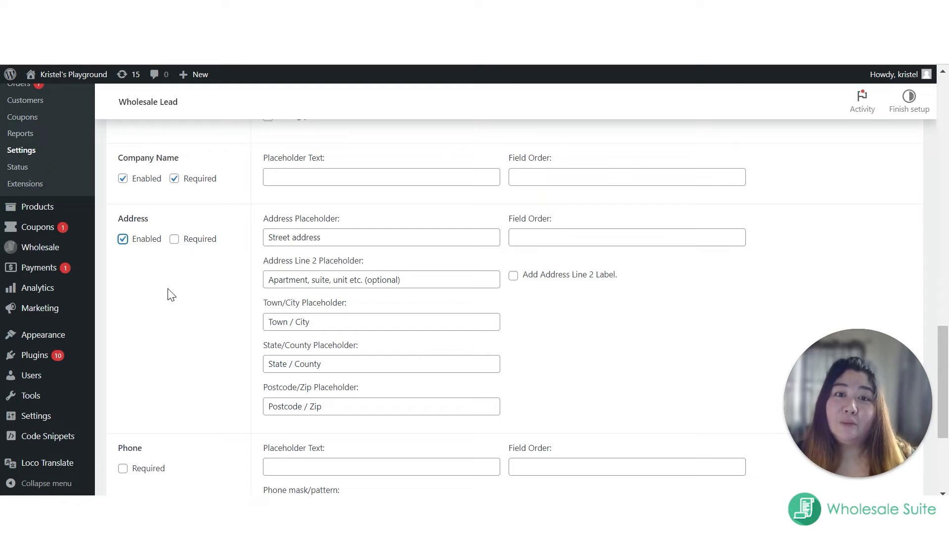
left_click(173, 241)
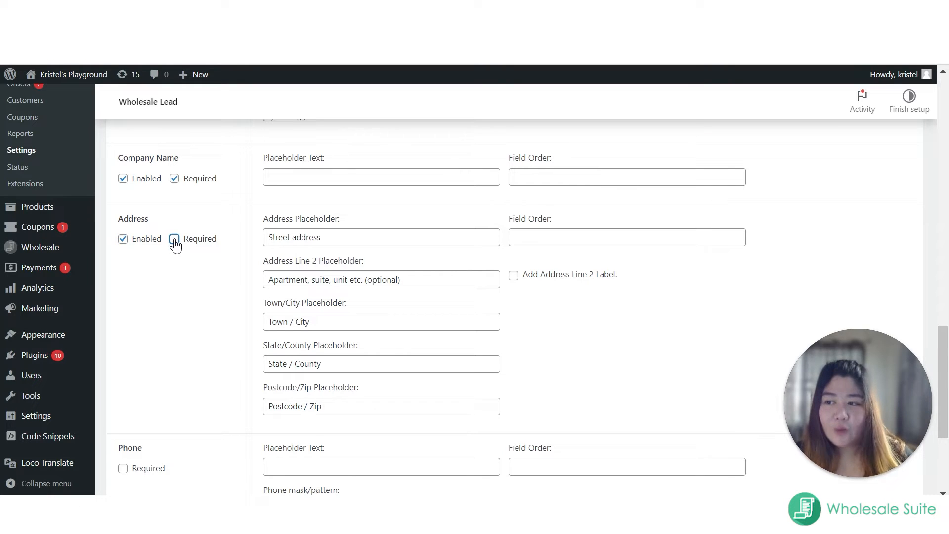
left_click(174, 240)
Step: Keep the Terms & Conditions field enabled and save the built-in fields settings
scroll(305, 311, "down", 3)
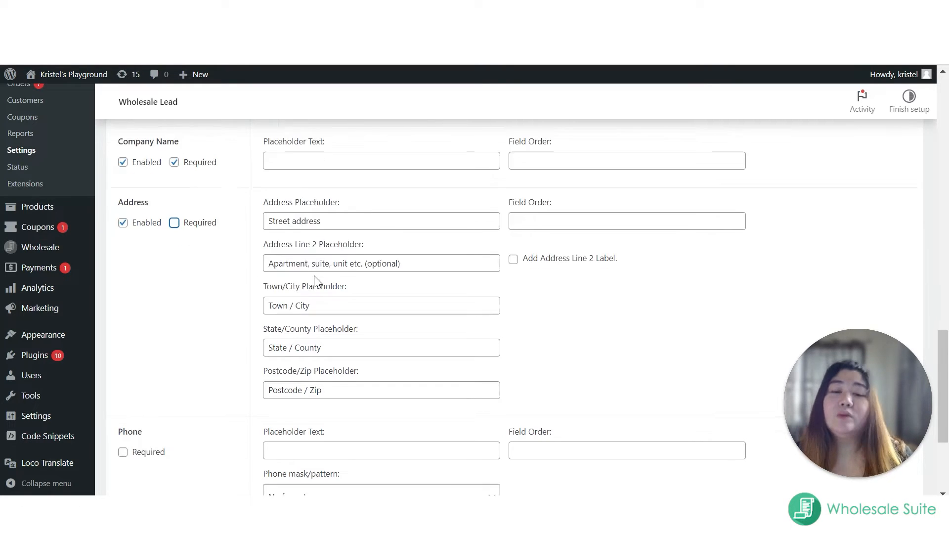
scroll(306, 310, "up", 3)
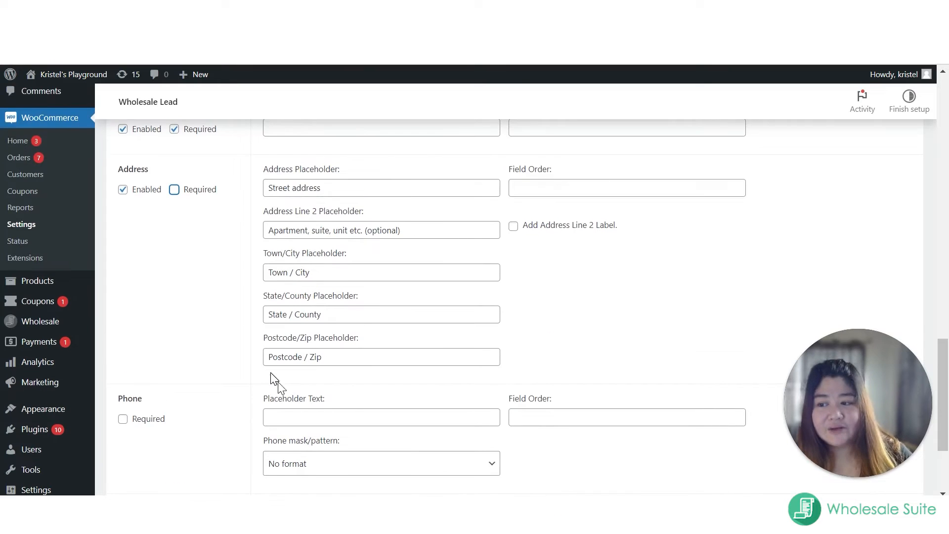
scroll(271, 382, "down", 3)
scroll(250, 339, "up", 3)
scroll(198, 356, "down", 2)
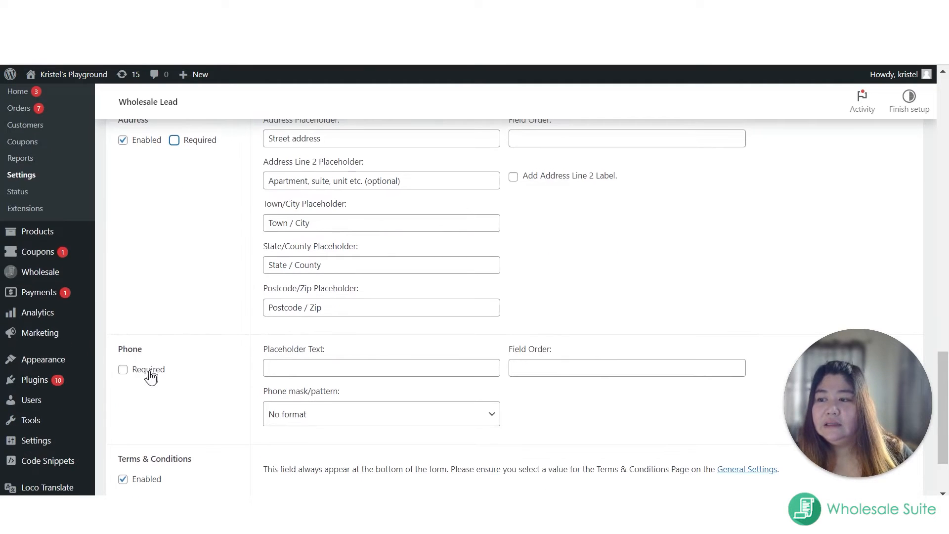
scroll(134, 385, "down", 1)
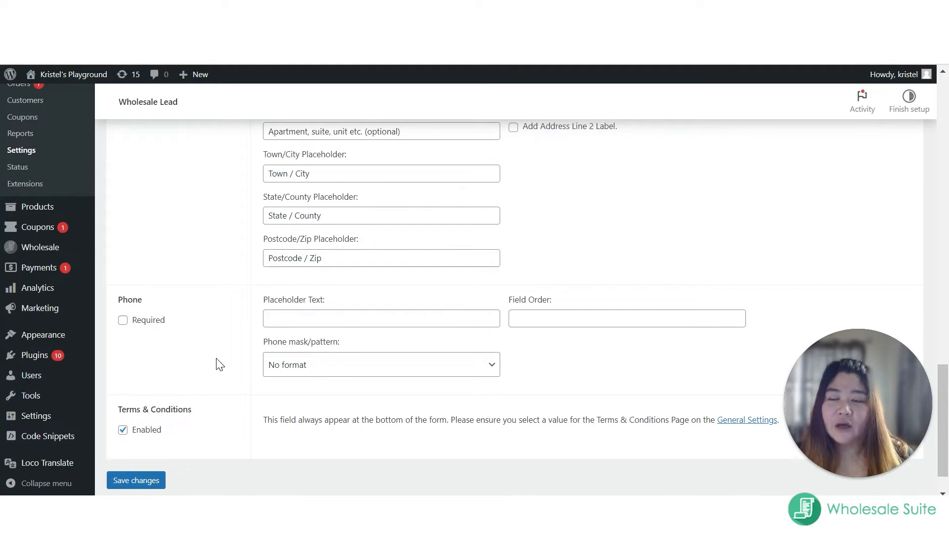
scroll(198, 361, "down", 1)
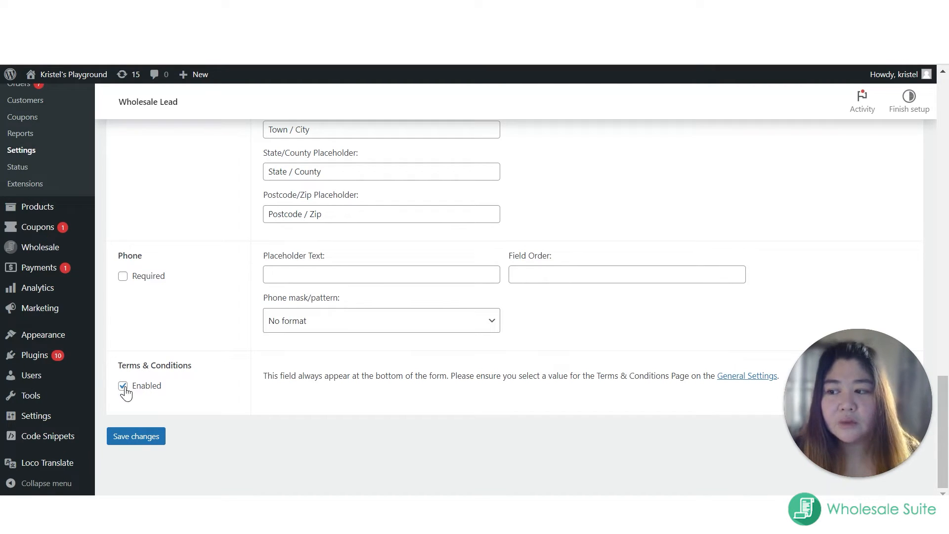
left_click_drag(118, 369, 195, 378)
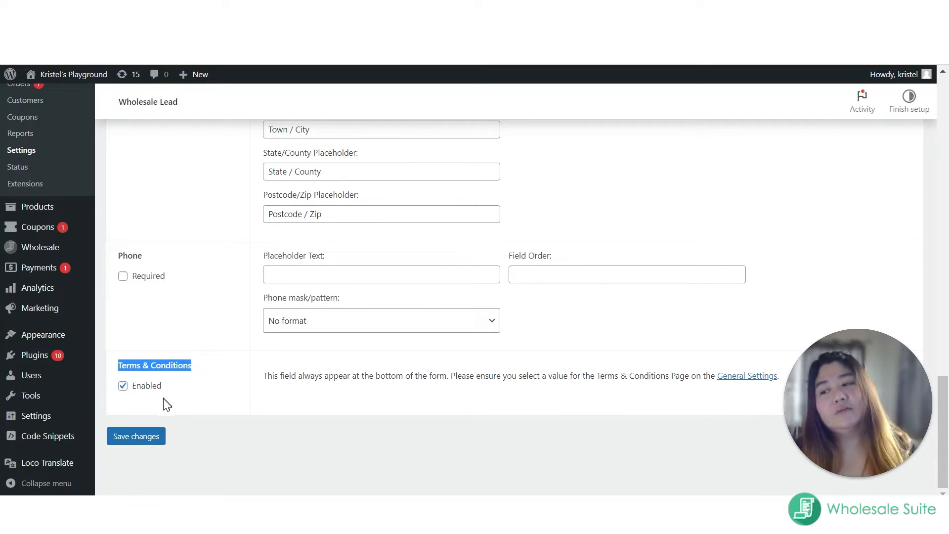
left_click(122, 389)
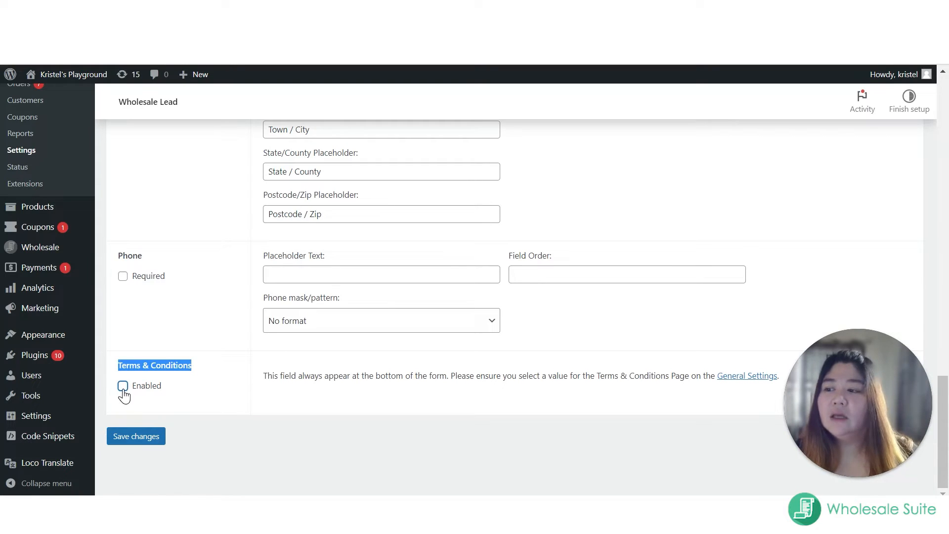
left_click(123, 386)
left_click(151, 449)
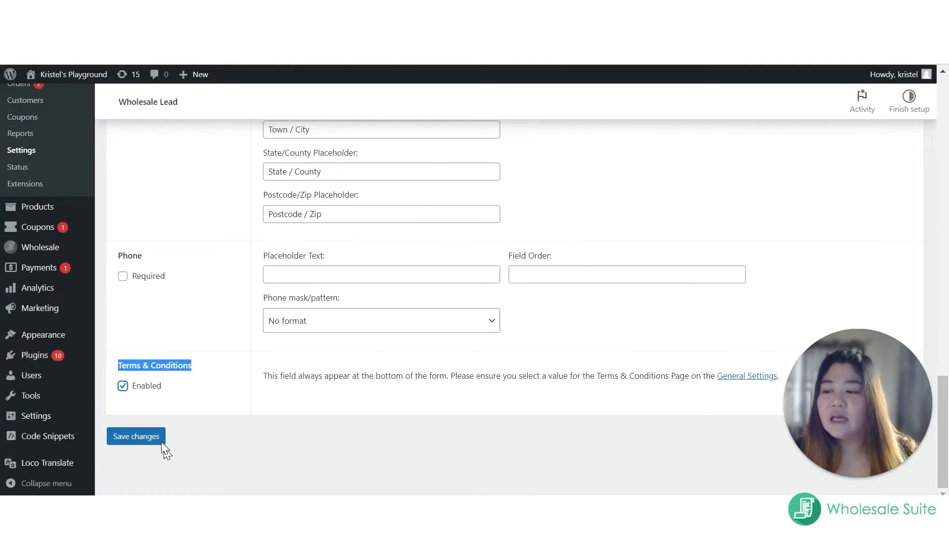
left_click(162, 441)
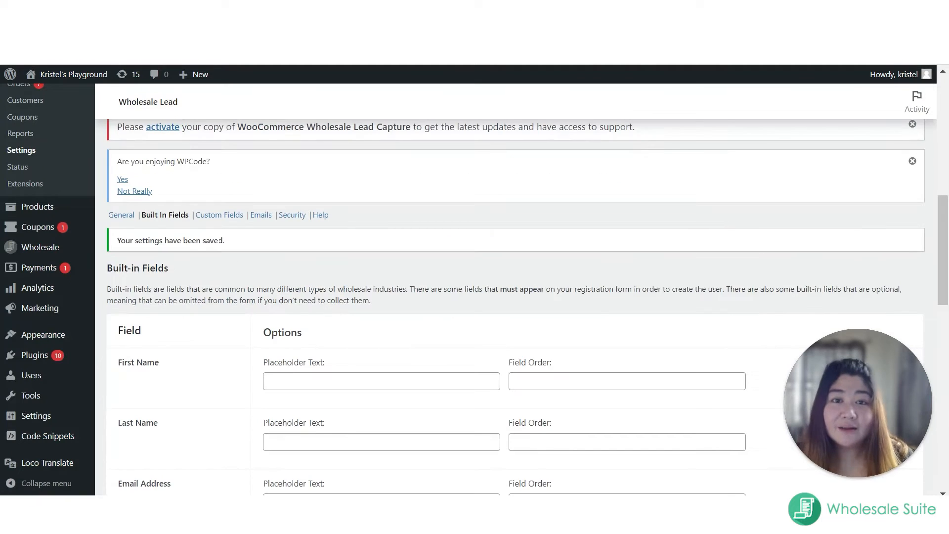
Step: Open the Custom Fields settings of Wholesale Lead and go to the options for a new field
left_click(217, 216)
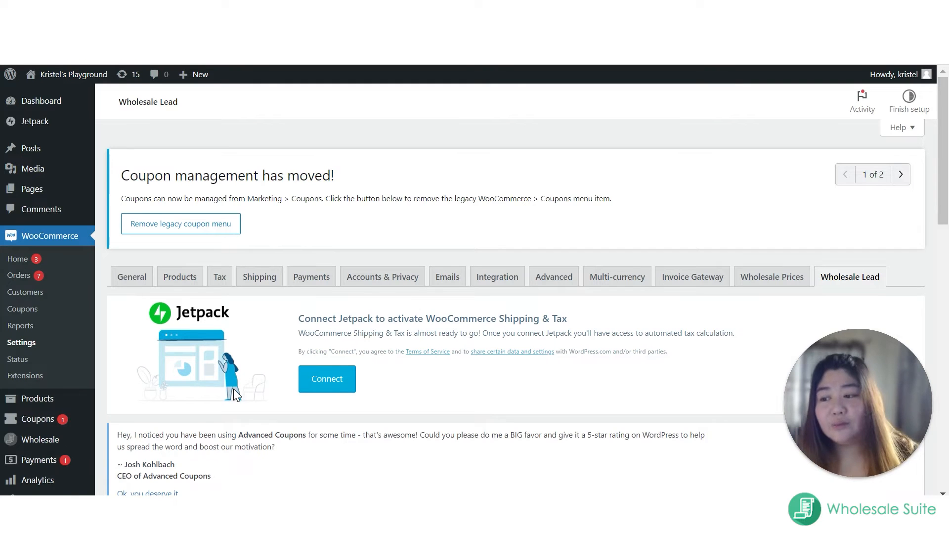
scroll(258, 378, "down", 10)
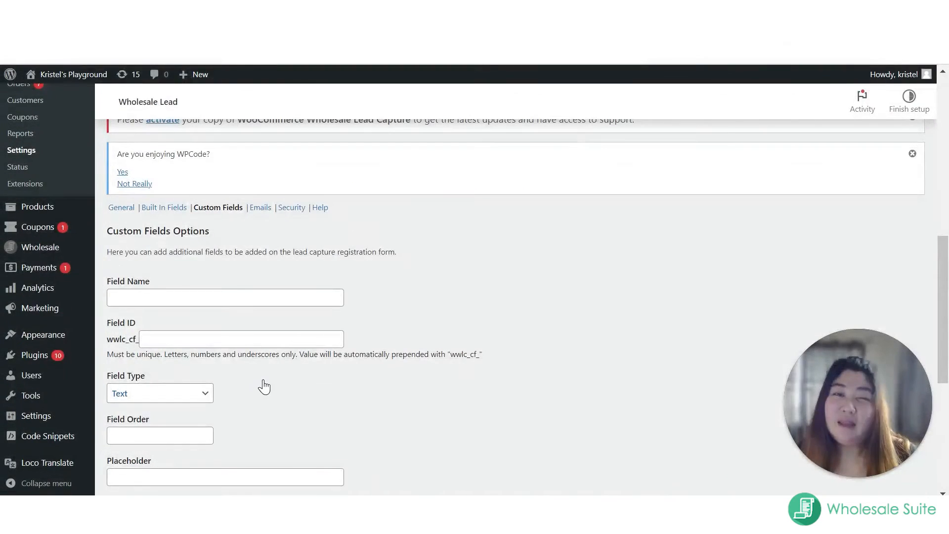
scroll(264, 386, "down", 2)
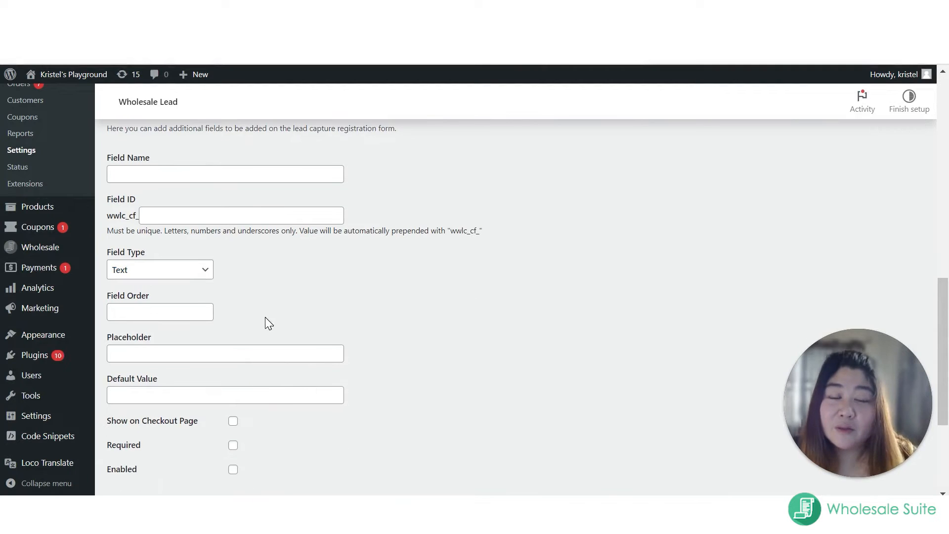
scroll(269, 311, "up", 2)
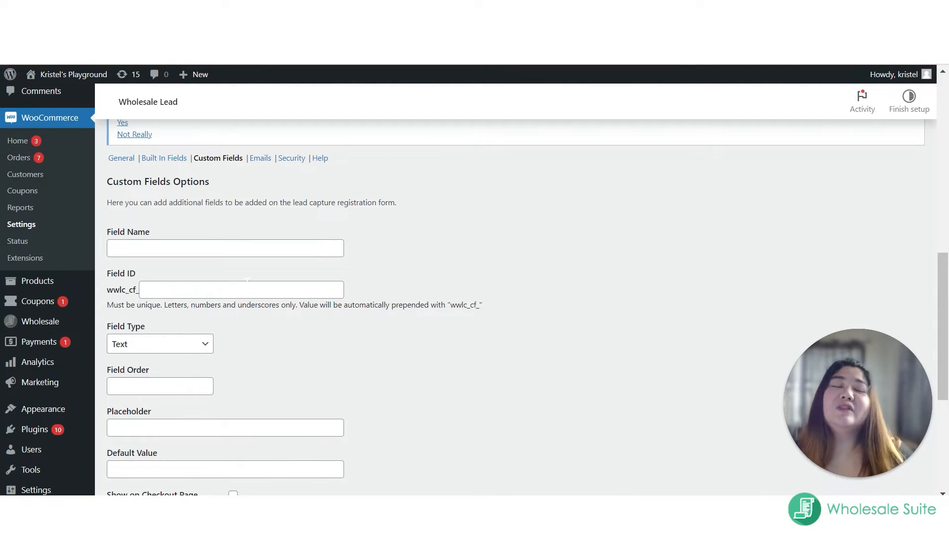
Step: Name the new custom registration field VAT ID
left_click(247, 253)
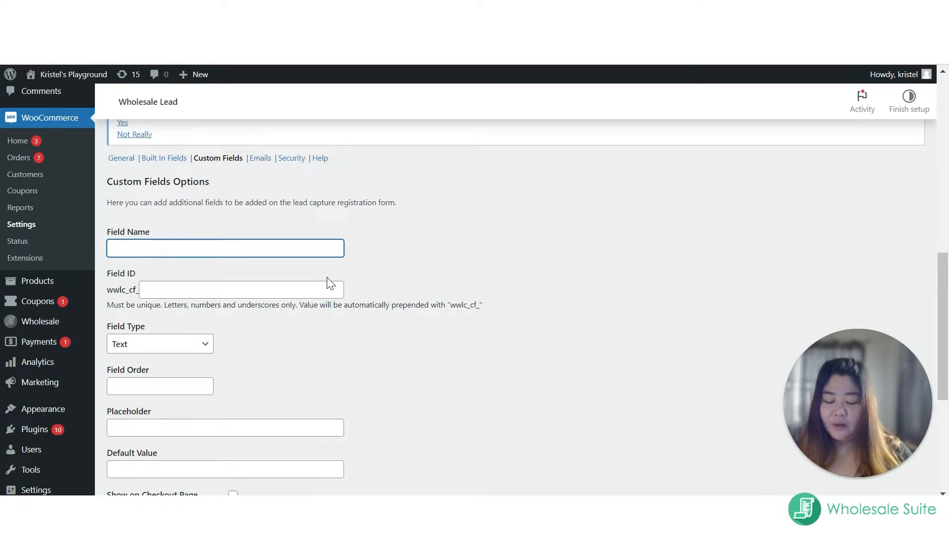
type("VAT D")
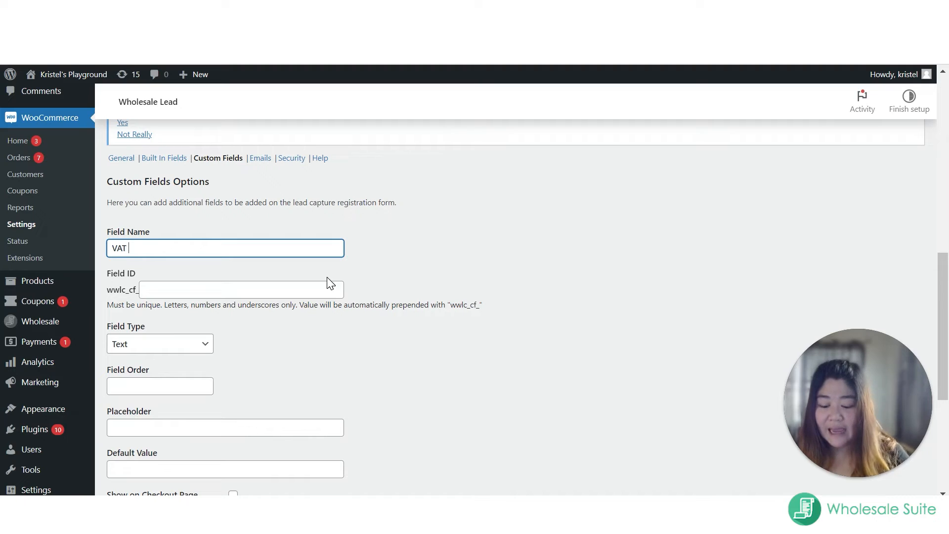
key("BackSpace")
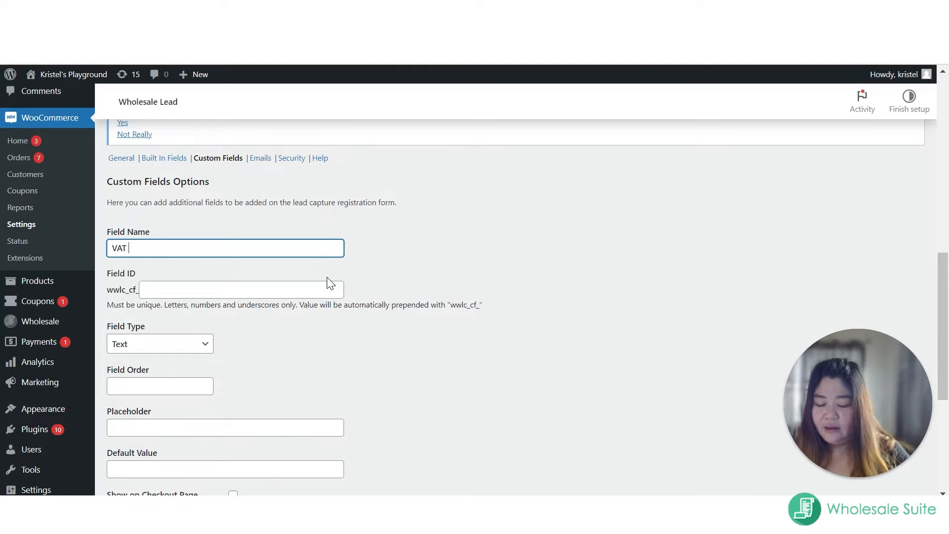
type("ID")
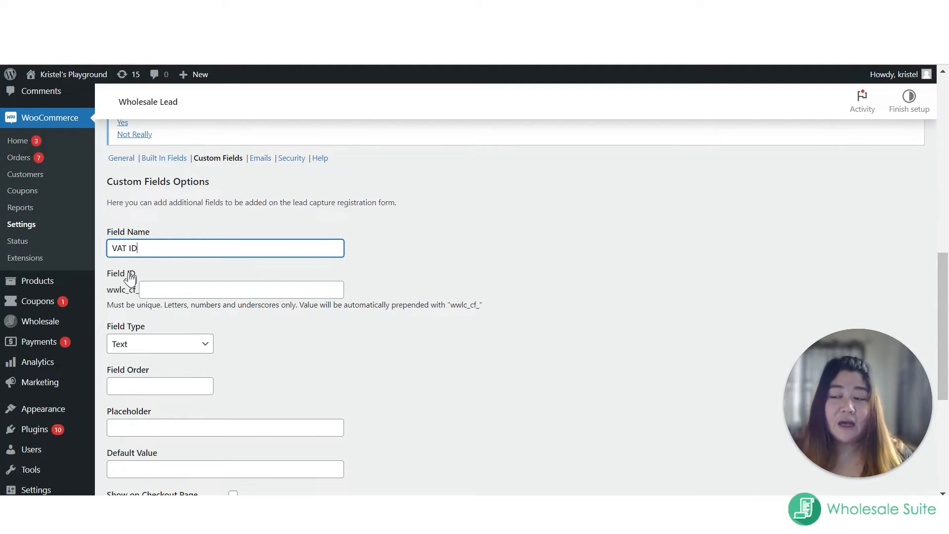
key("Tab")
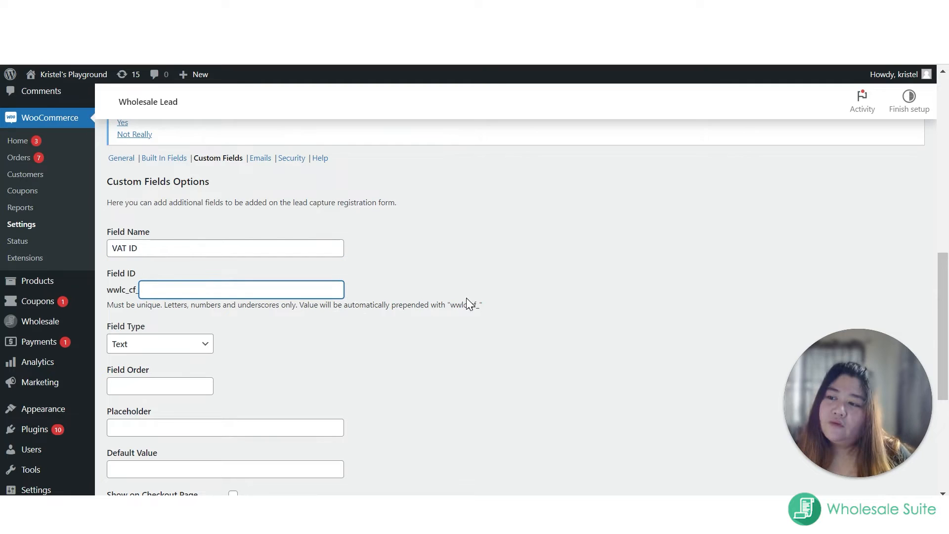
Step: Enter vat-_id as the field ID of the new VAT ID field
type("vat")
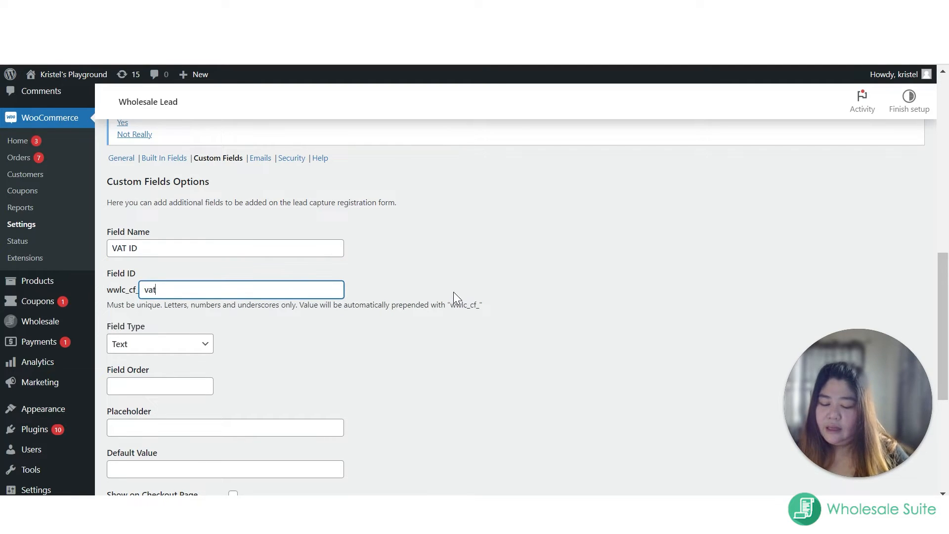
type("-_")
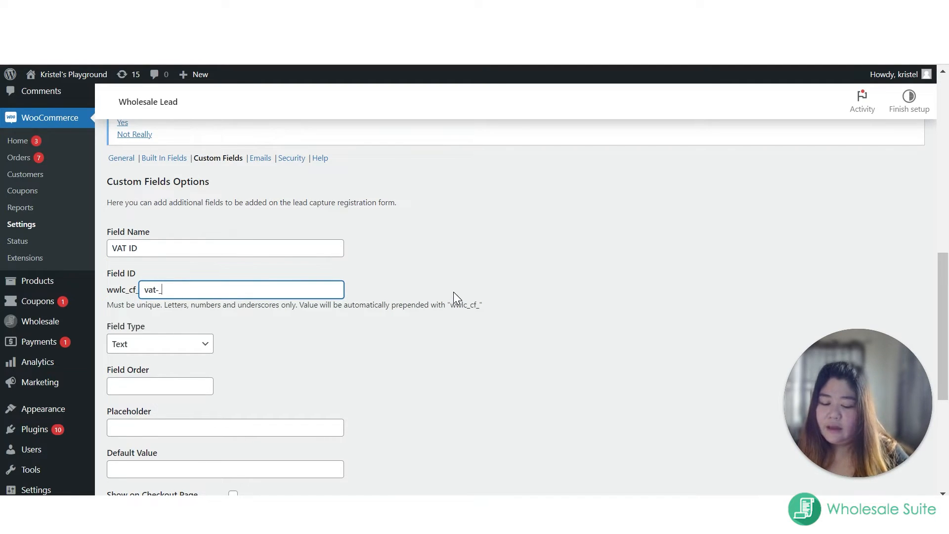
type("id")
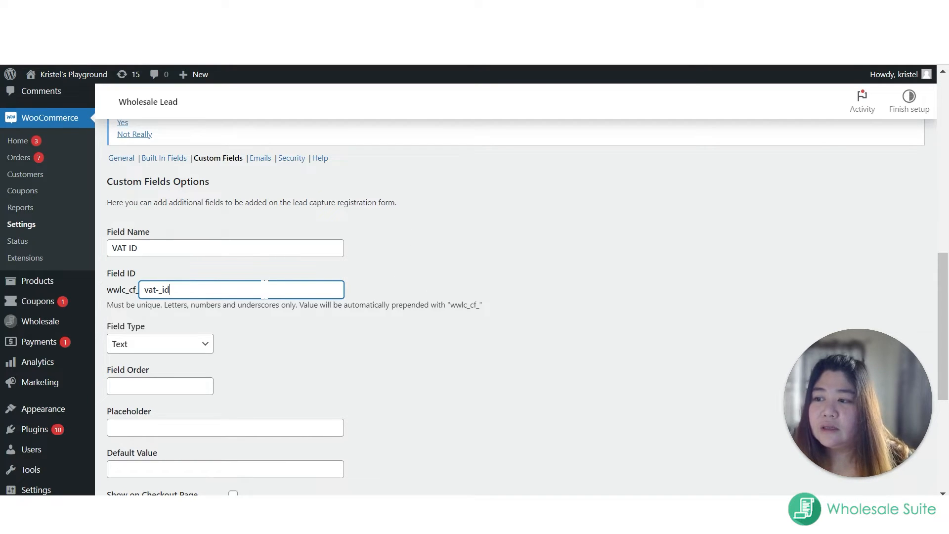
Step: Keep the VAT ID field's type as Text and set its field order to 10
scroll(262, 275, "down", 1)
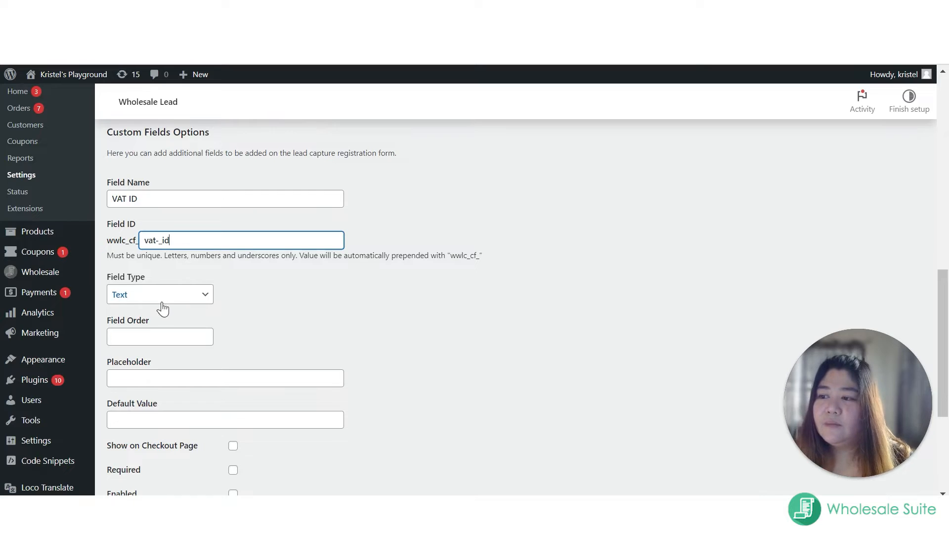
left_click(144, 299)
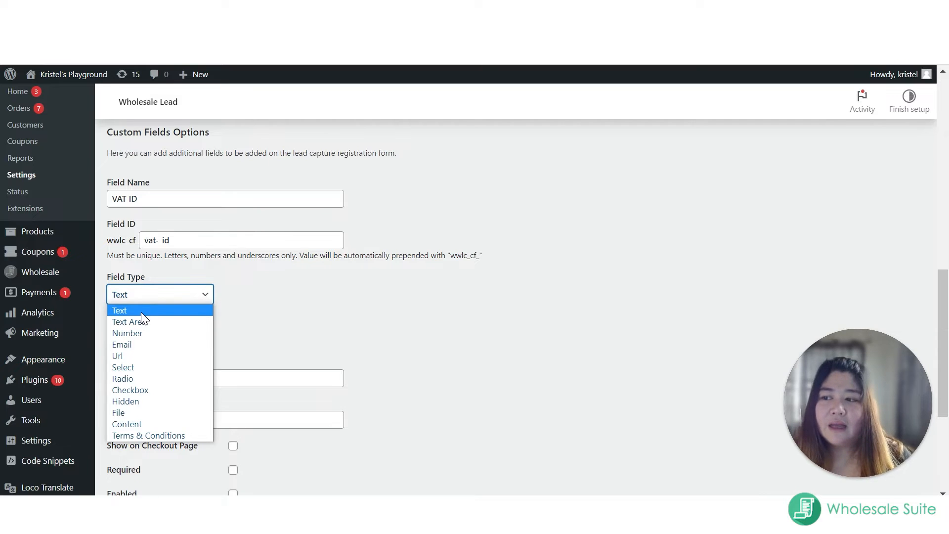
left_click(142, 314)
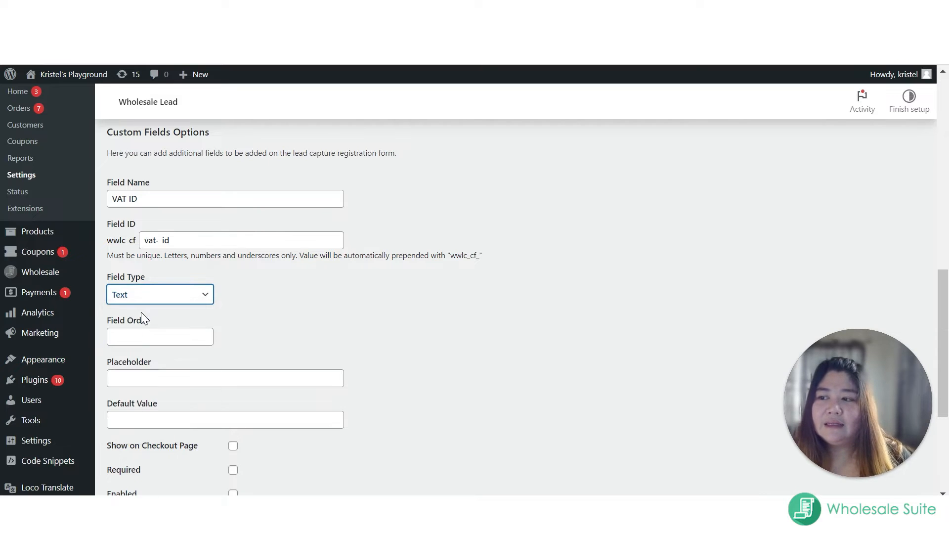
left_click(198, 299)
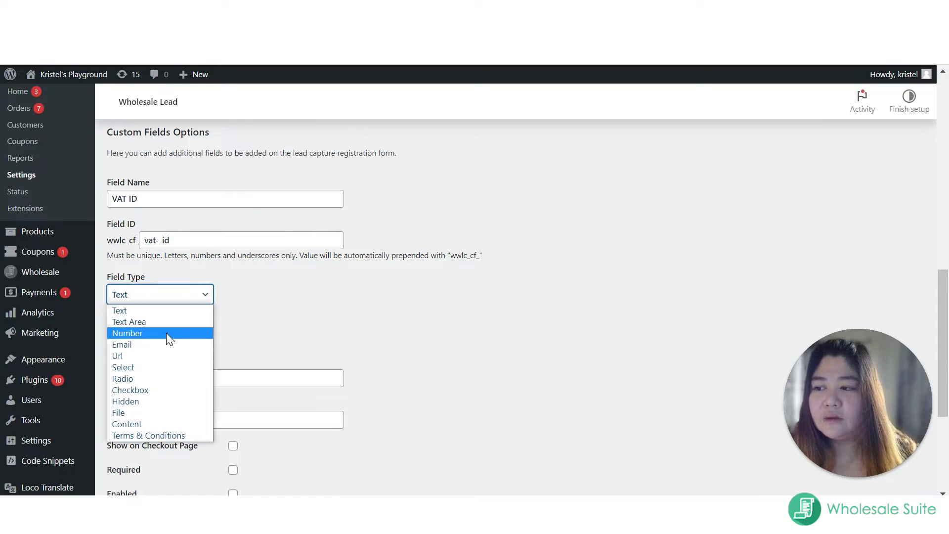
left_click(156, 310)
left_click(154, 337)
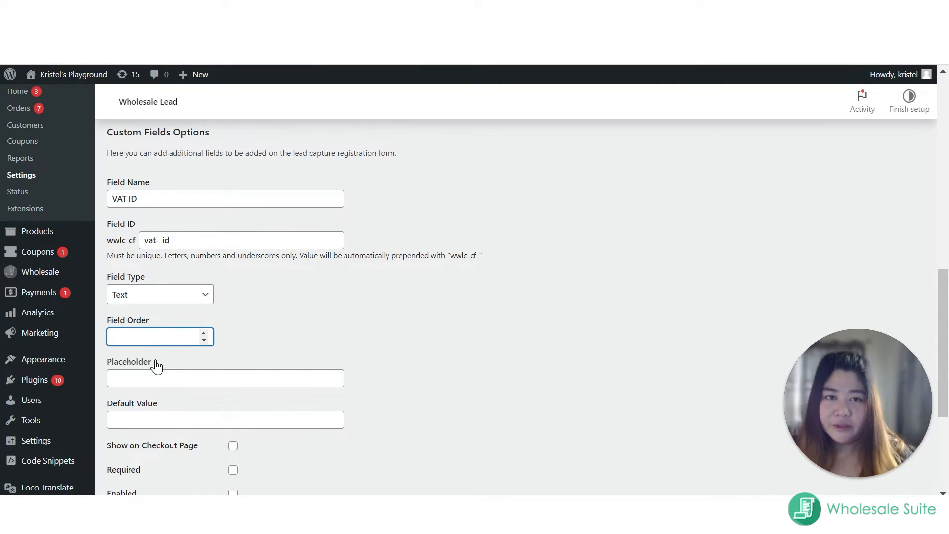
type("10")
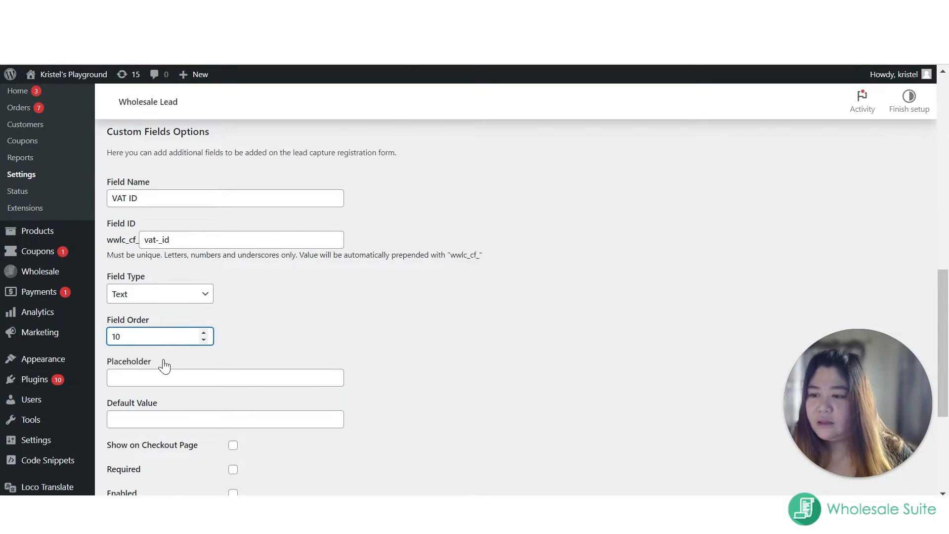
Step: Enter a sample VAT number as the placeholder of the VAT ID field
scroll(296, 373, "down", 2)
scroll(193, 298, "down", 2)
left_click(140, 185)
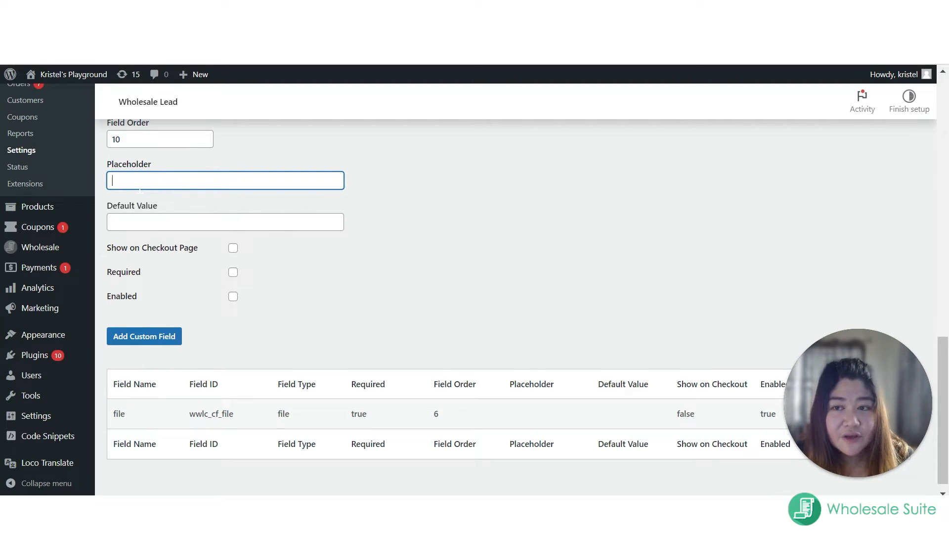
type("V")
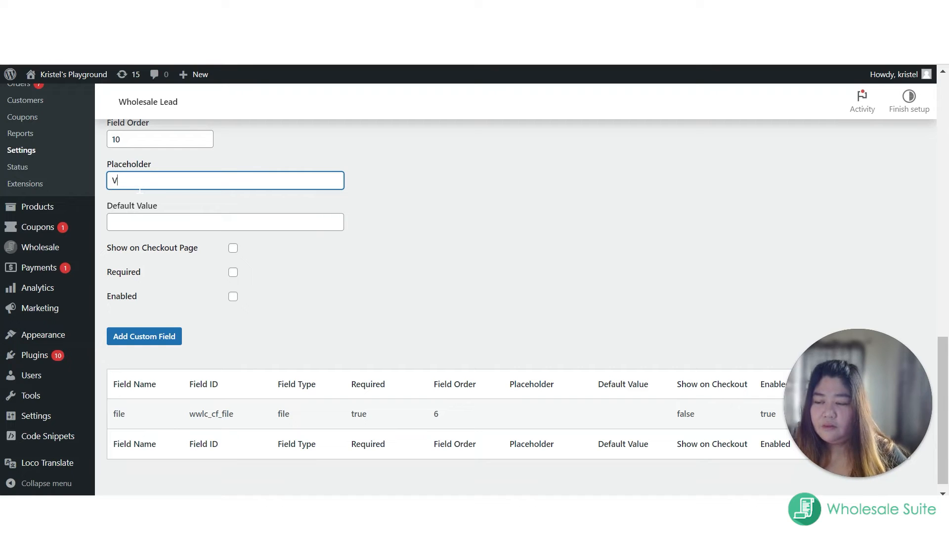
type("ATI")
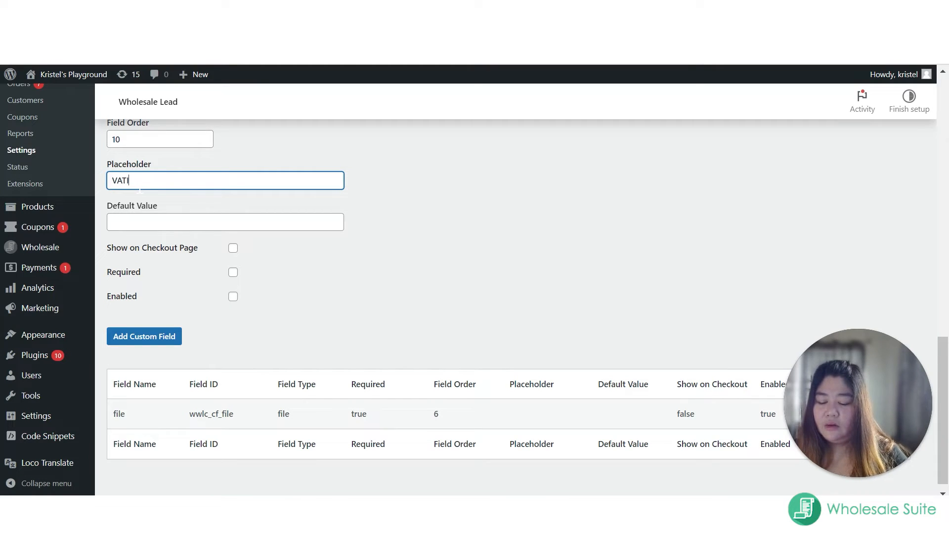
type("D")
key("BackSpace")
key("BackSpace")
key("BackSpace")
key("BackSpace")
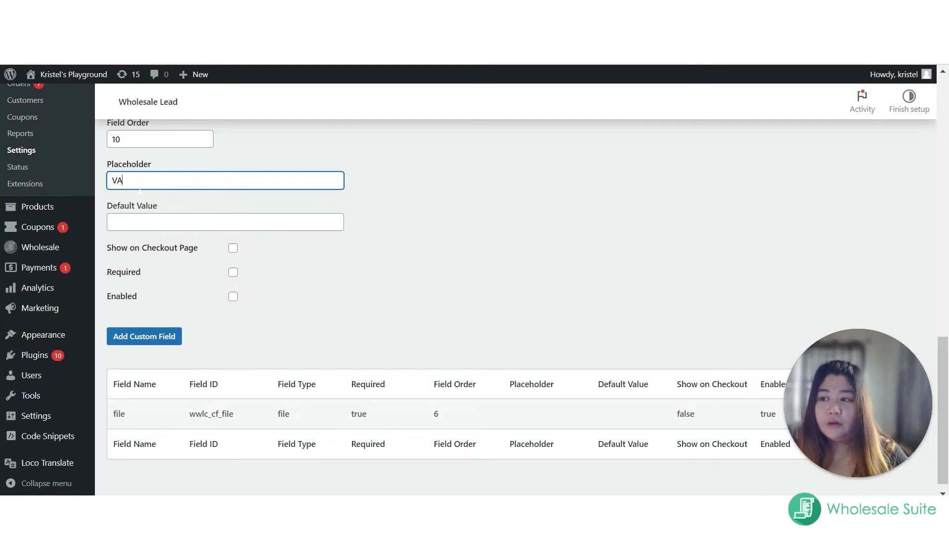
key("BackSpace")
type("14")
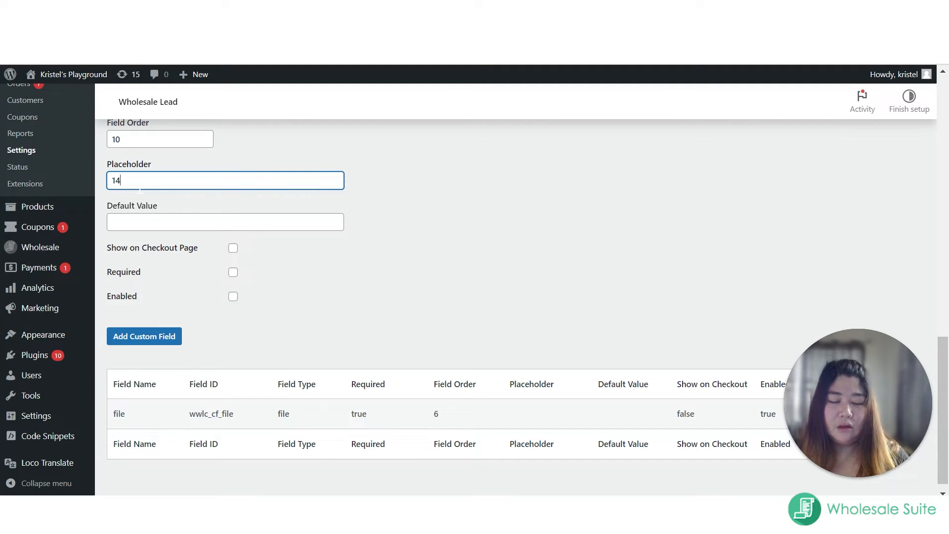
type("2H")
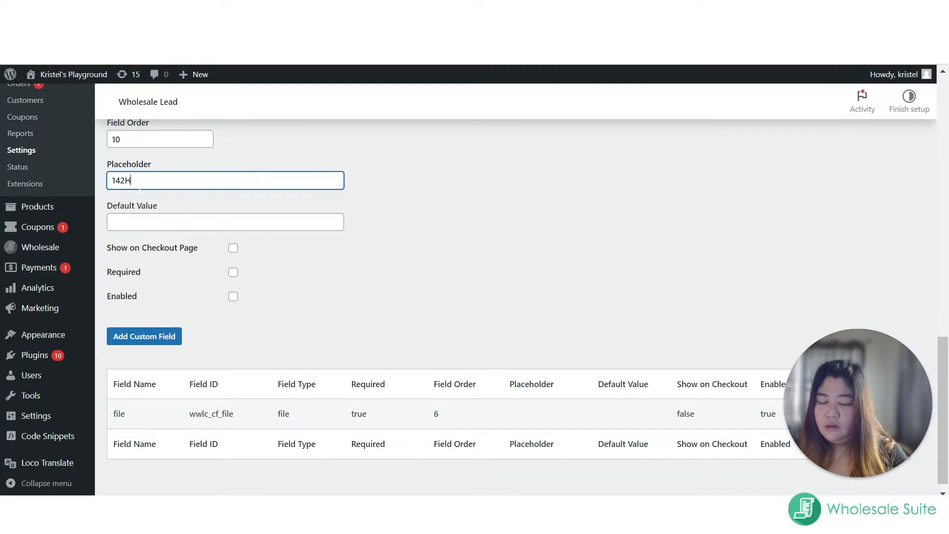
type("45!")
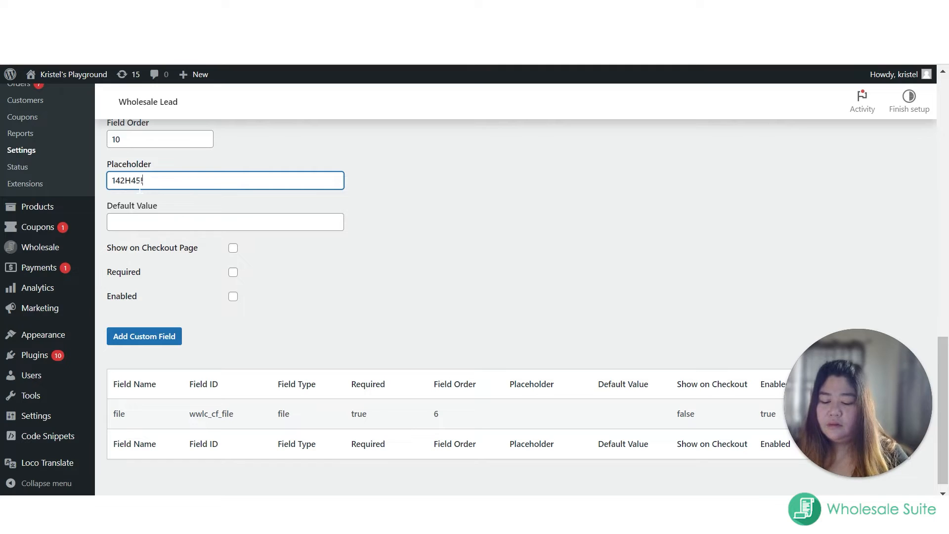
type("78")
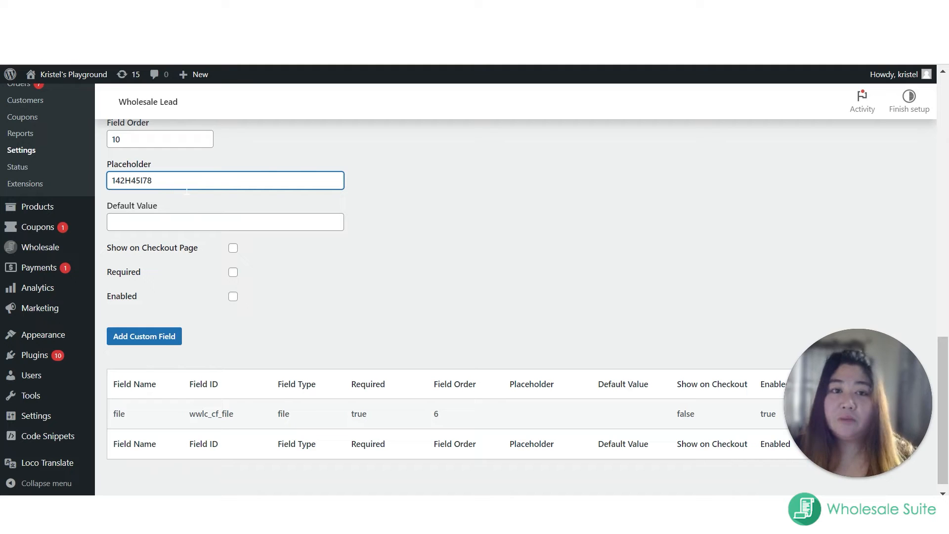
Step: Turn on Show on Checkout Page, Required and Enabled for the VAT ID field and add it with no default value
left_click(148, 220)
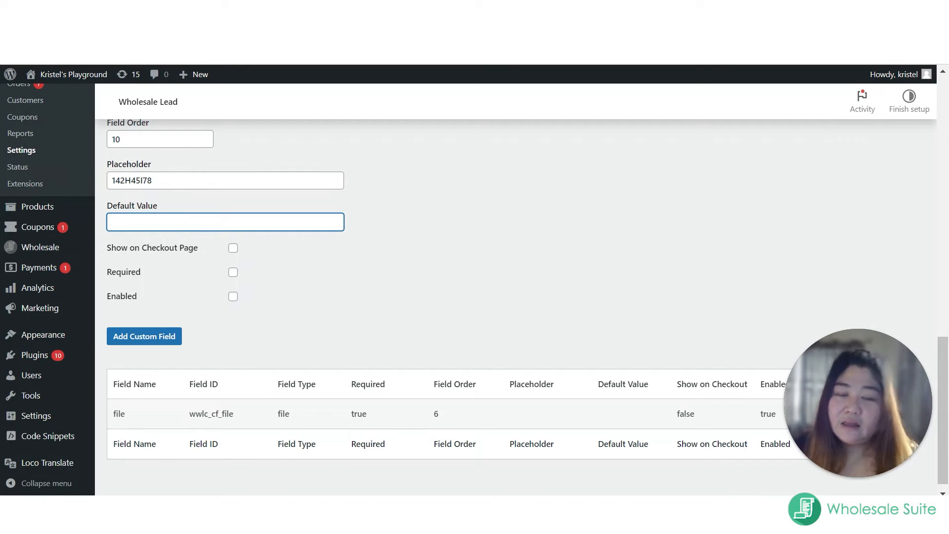
left_click(233, 249)
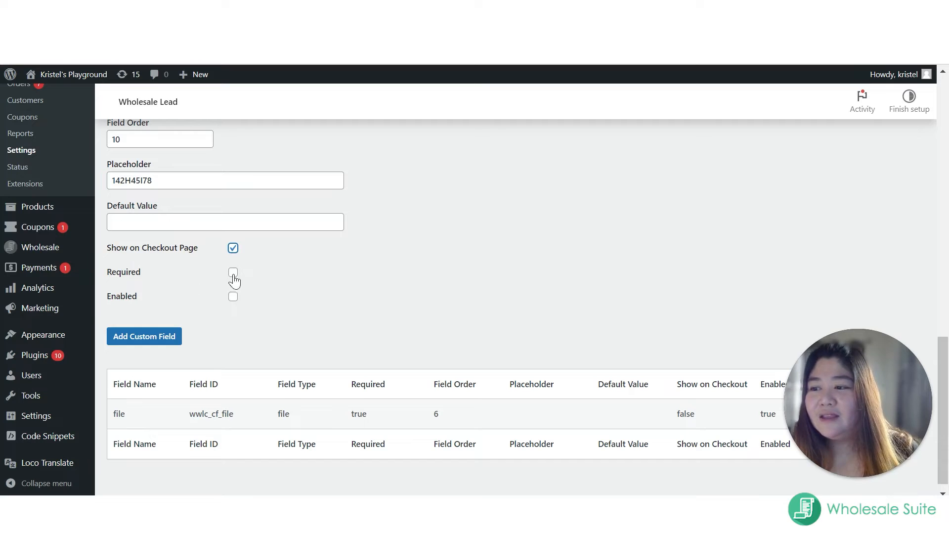
left_click(233, 272)
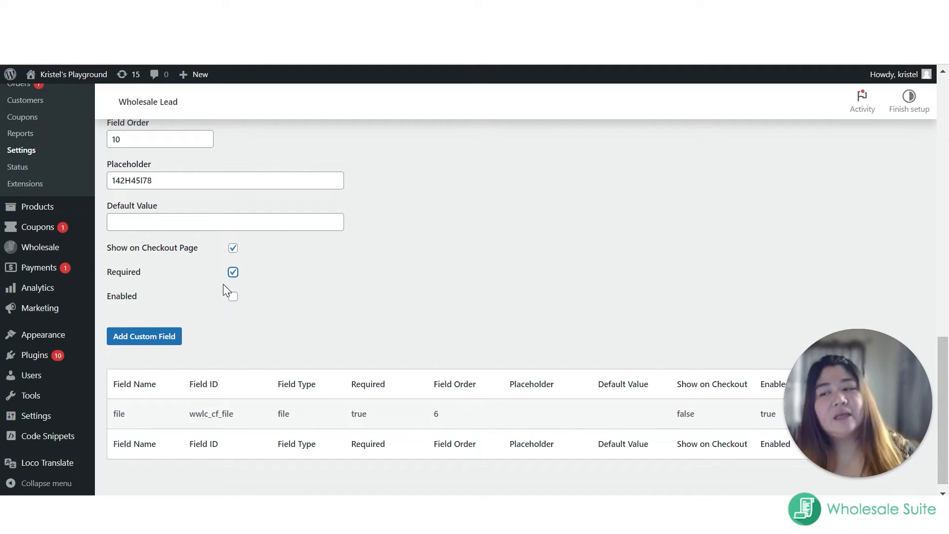
left_click(233, 296)
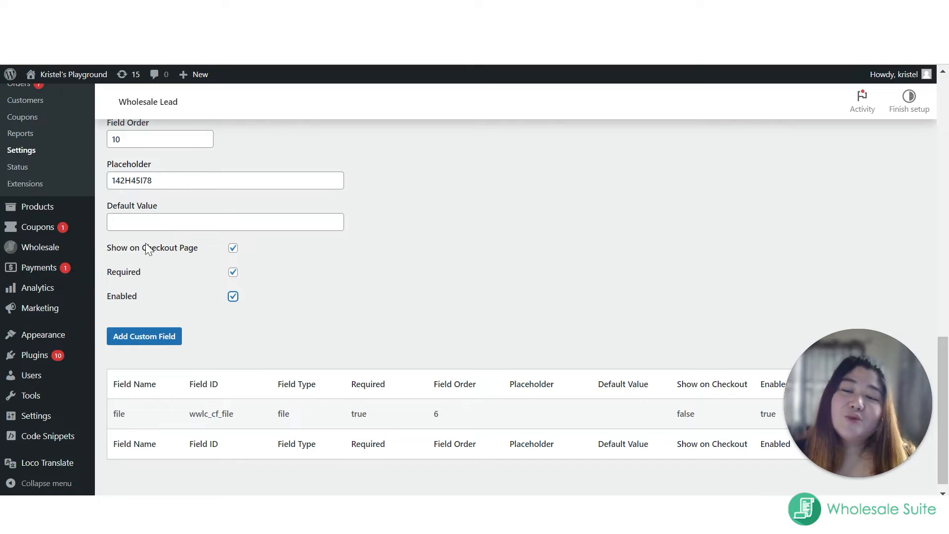
scroll(307, 293, "down", 1)
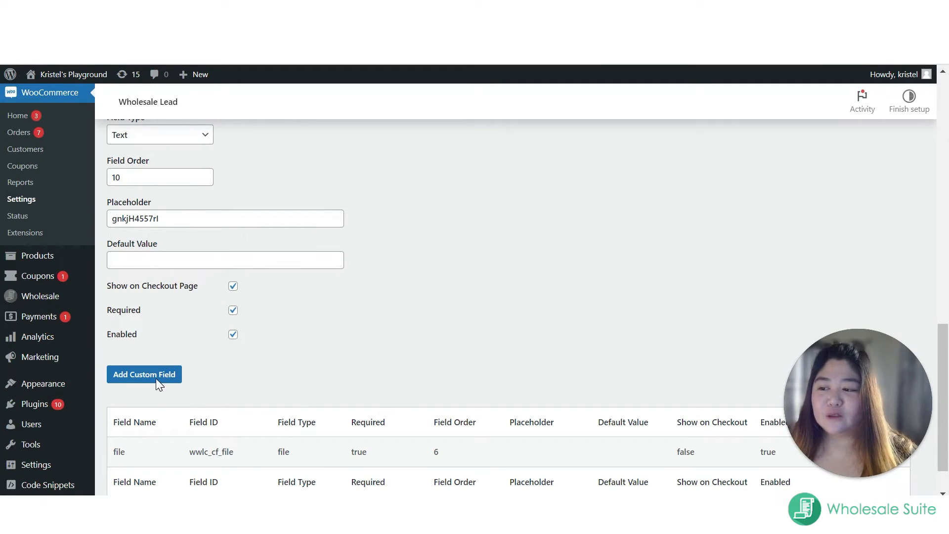
left_click(156, 378)
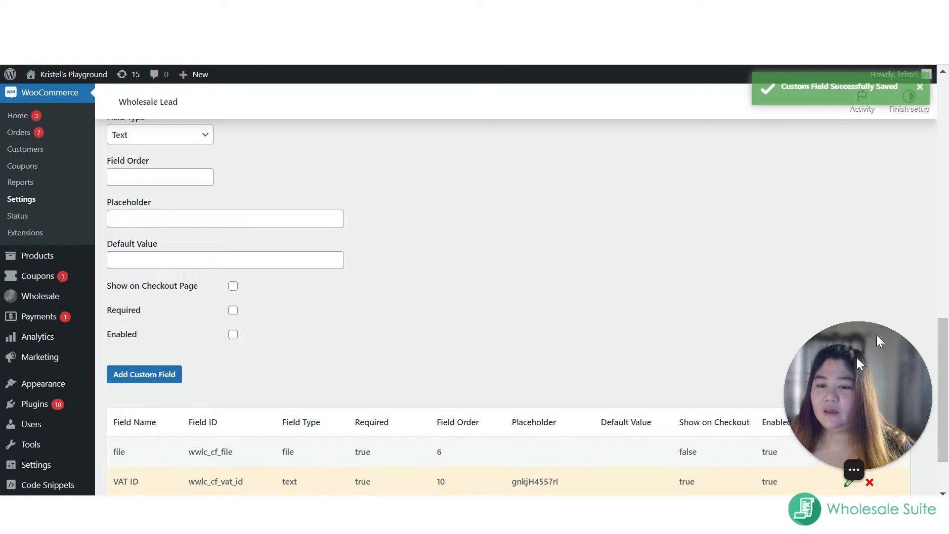
Step: Open the existing file custom field for editing and change its field name to File
scroll(621, 444, "down", 1)
scroll(624, 448, "down", 1)
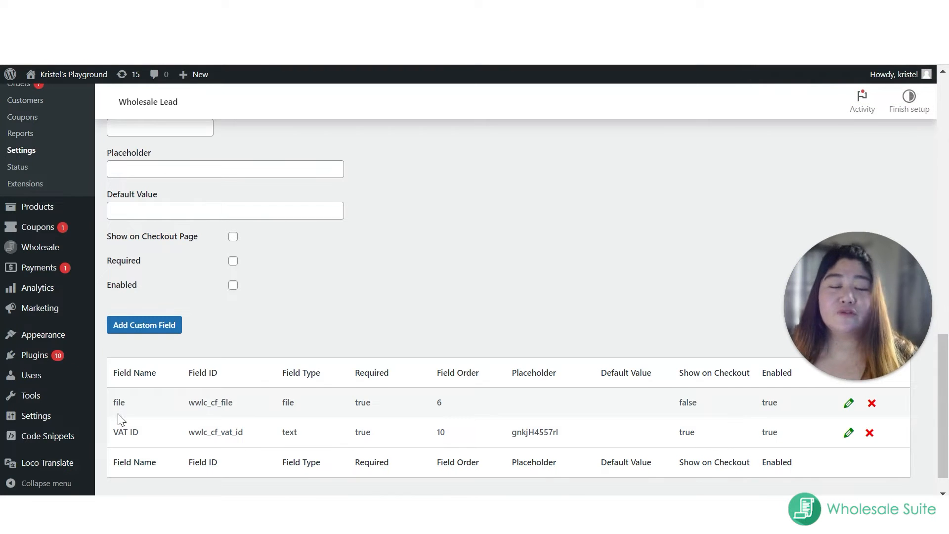
left_click(849, 403)
left_click(335, 393)
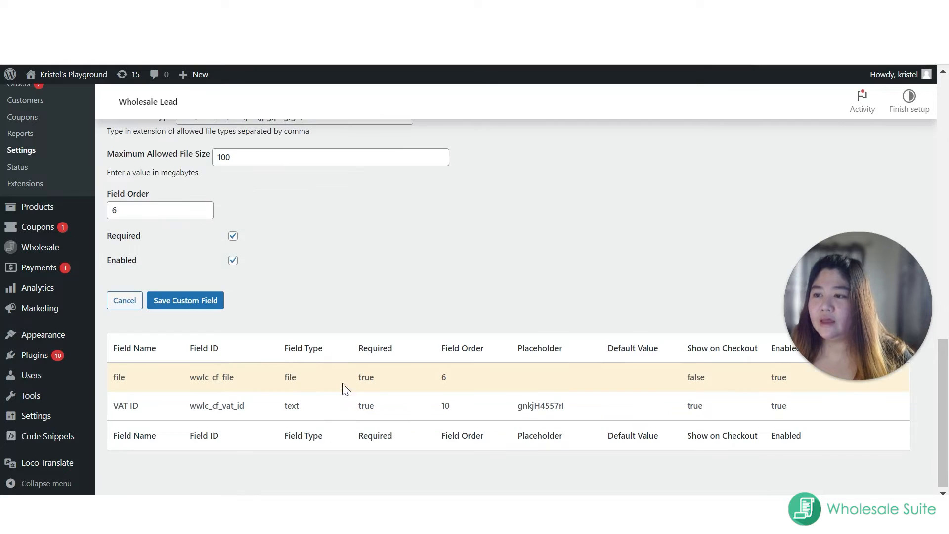
scroll(237, 312, "up", 5)
scroll(238, 322, "up", 2)
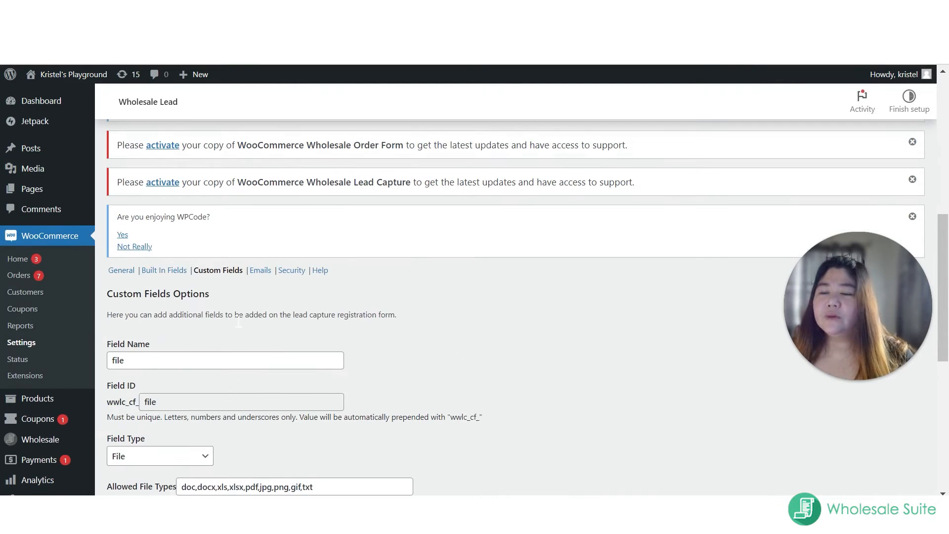
scroll(237, 321, "down", 2)
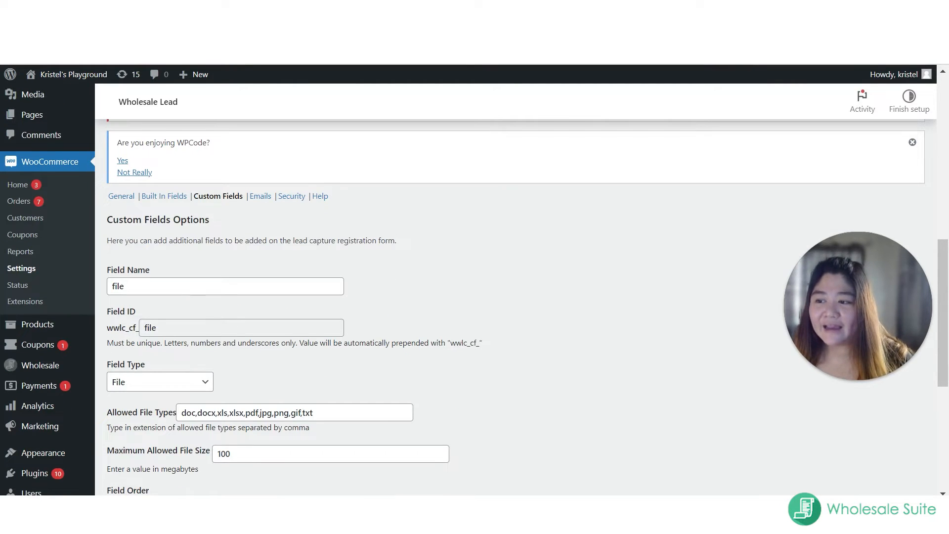
left_click_drag(130, 287, 59, 301)
type("Fl")
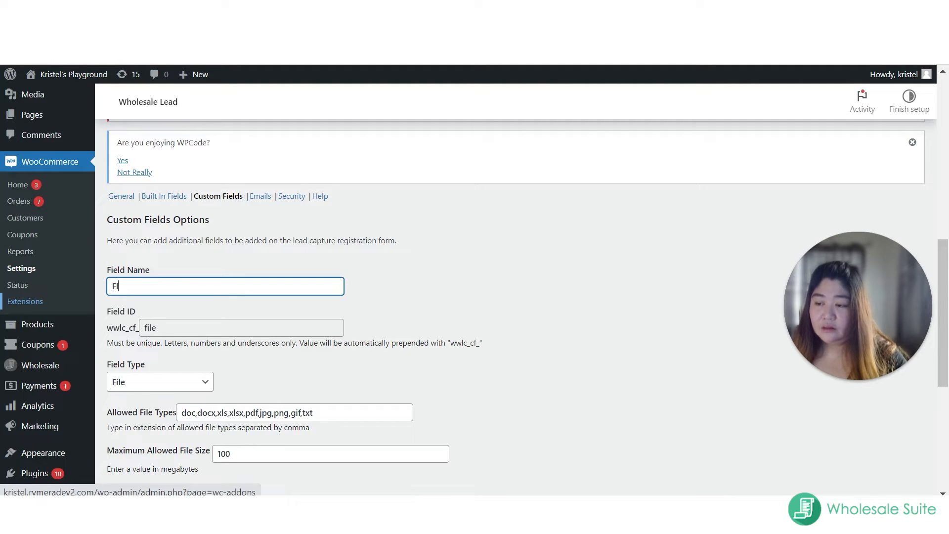
key("BackSpace")
type("ile")
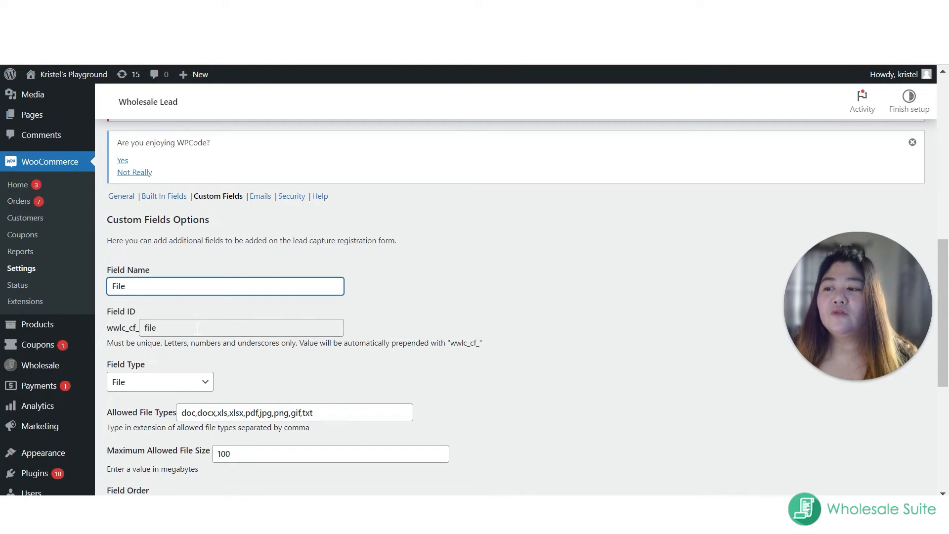
Step: Examine the File field's type, allowed file types, maximum file size and field order, keeping the File type selected
left_click(176, 388)
left_click(174, 389)
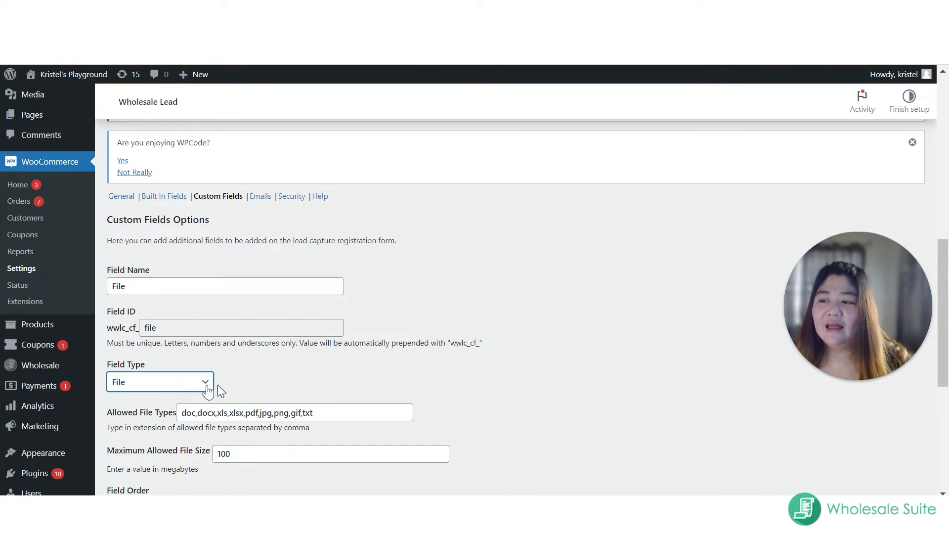
left_click(254, 382)
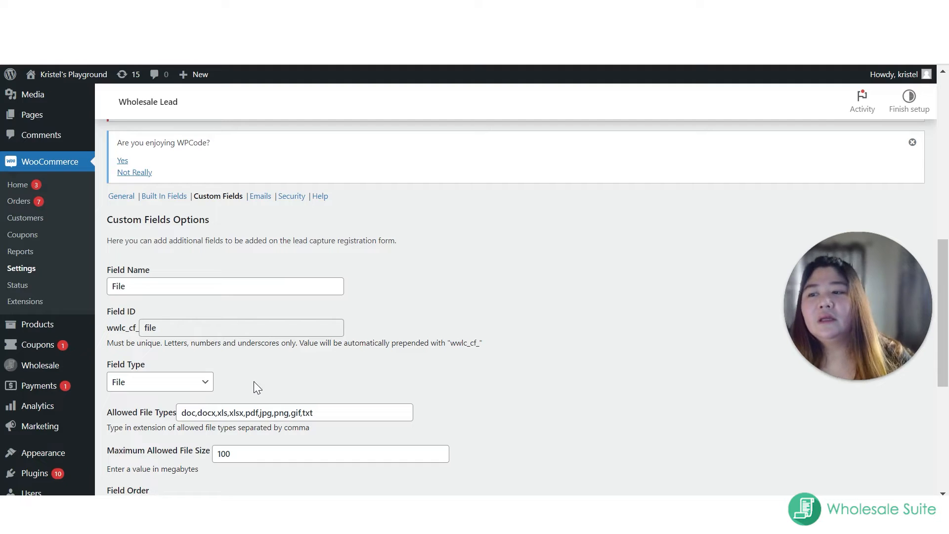
scroll(254, 382, "down", 1)
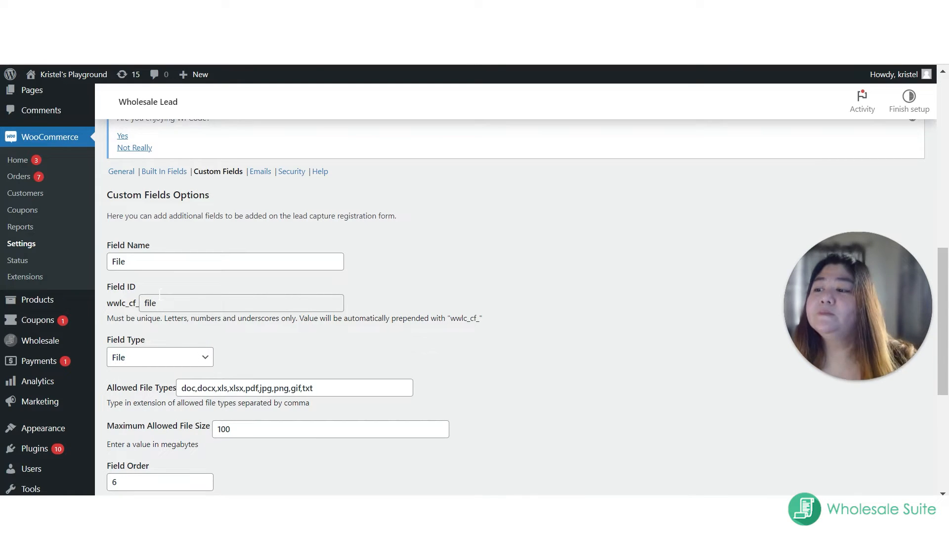
scroll(160, 294, "down", 2)
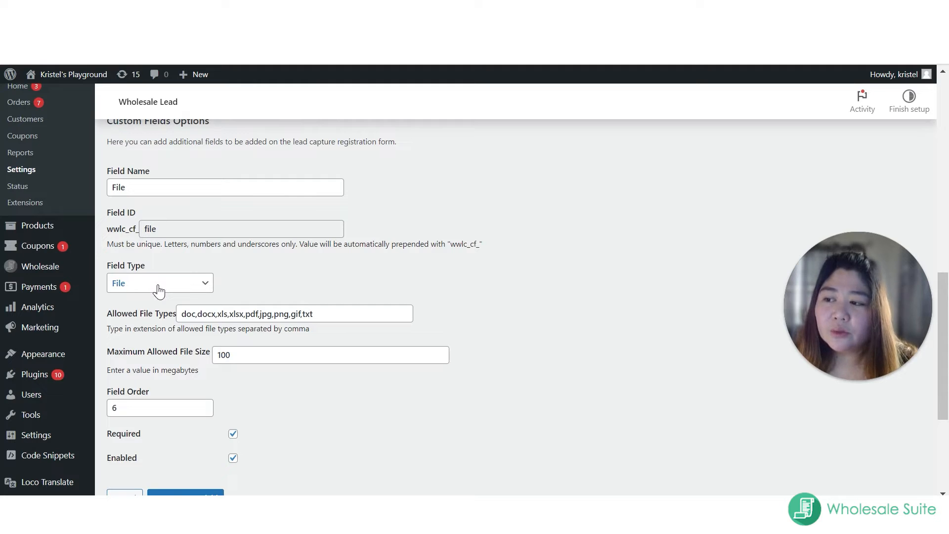
left_click(159, 291)
left_click(153, 399)
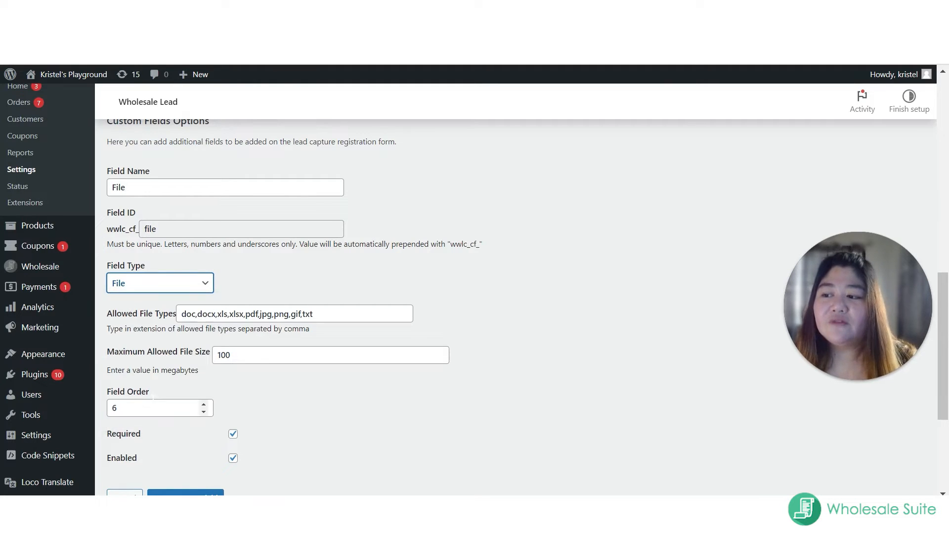
left_click(370, 274)
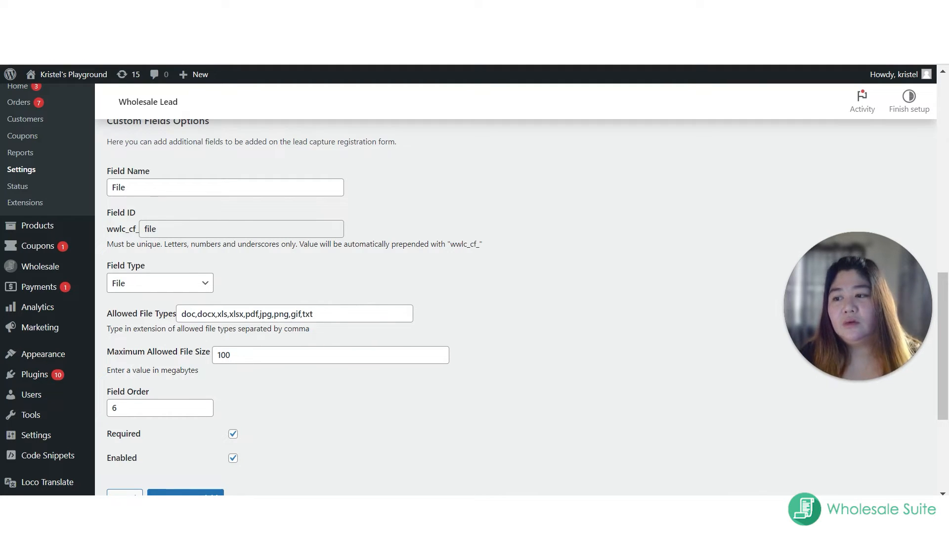
Step: Examine the File field's maximum allowed file size, its Required and Enabled options, and its entry in the custom fields list
double_click(237, 356)
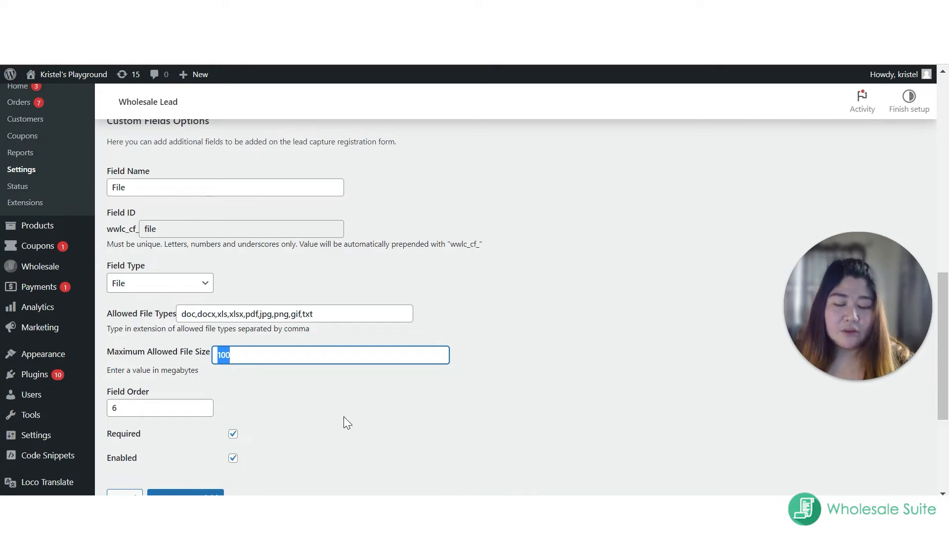
left_click(388, 402)
scroll(139, 383, "down", 1)
scroll(140, 383, "down", 1)
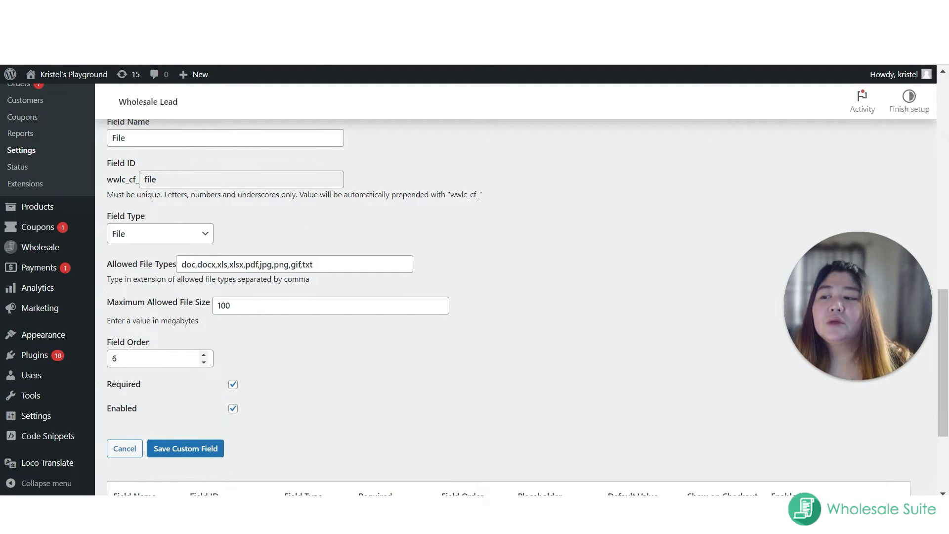
left_click(233, 389)
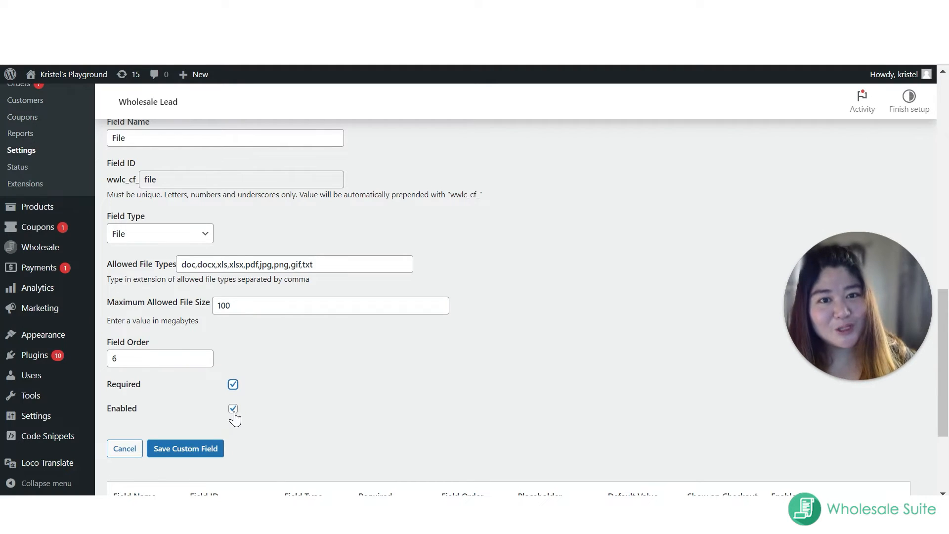
scroll(318, 379, "down", 2)
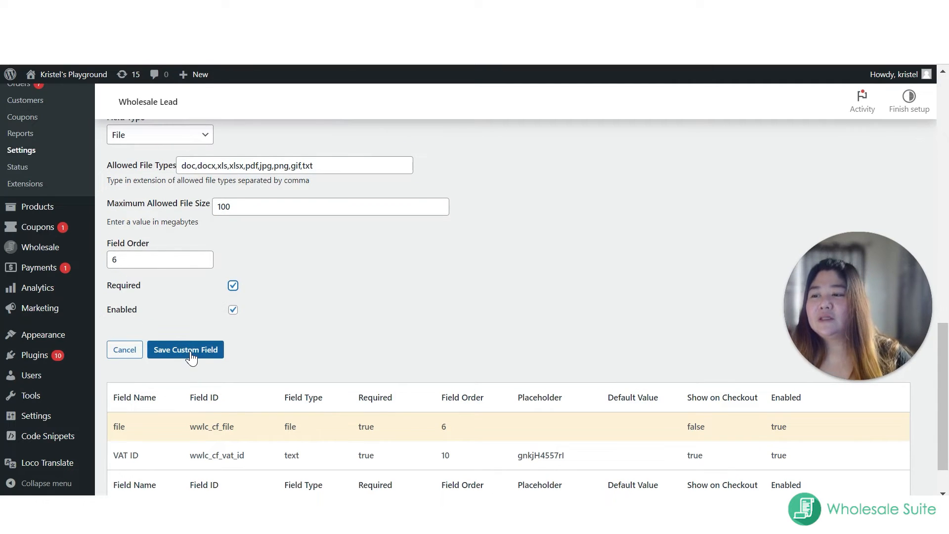
scroll(164, 313, "up", 2)
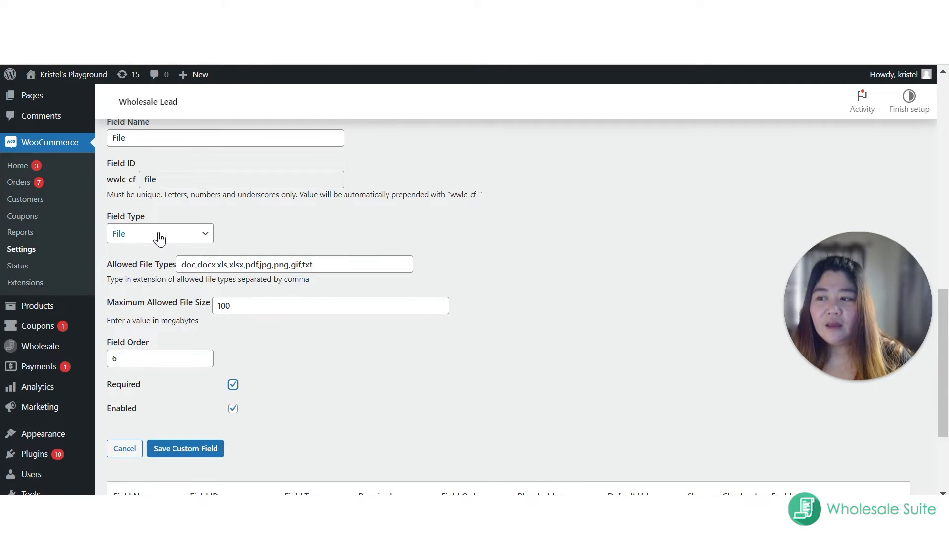
Step: Try the Select field type on the File field, check its options and the other available types, and cancel the edit
left_click(160, 236)
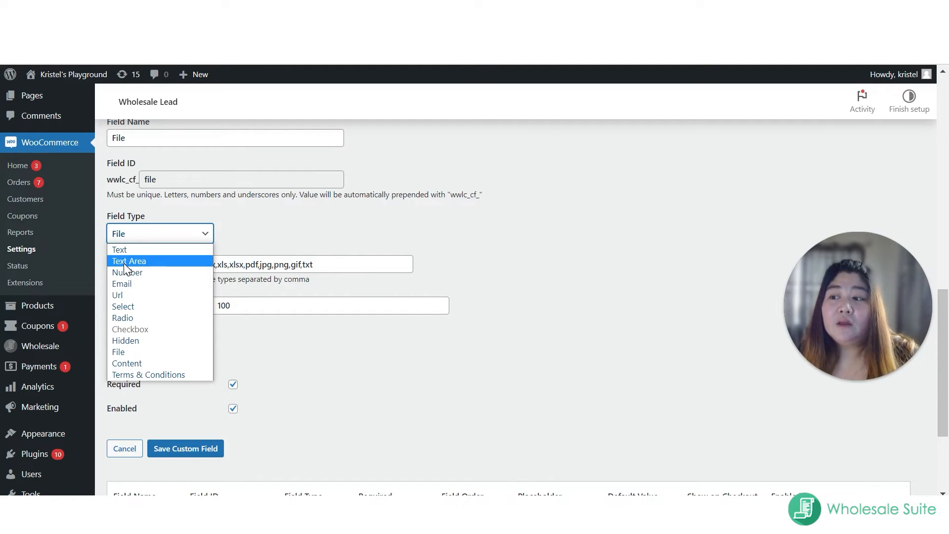
left_click(156, 306)
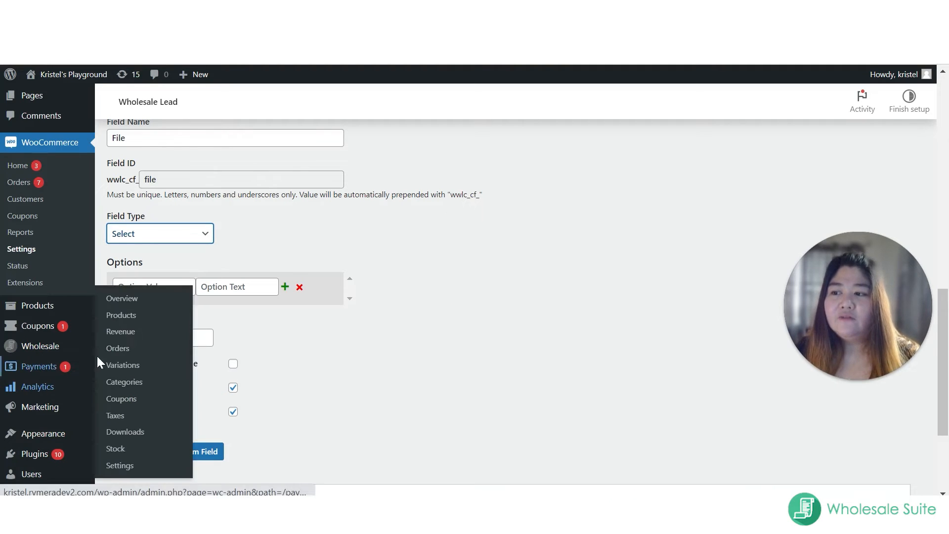
left_click(139, 289)
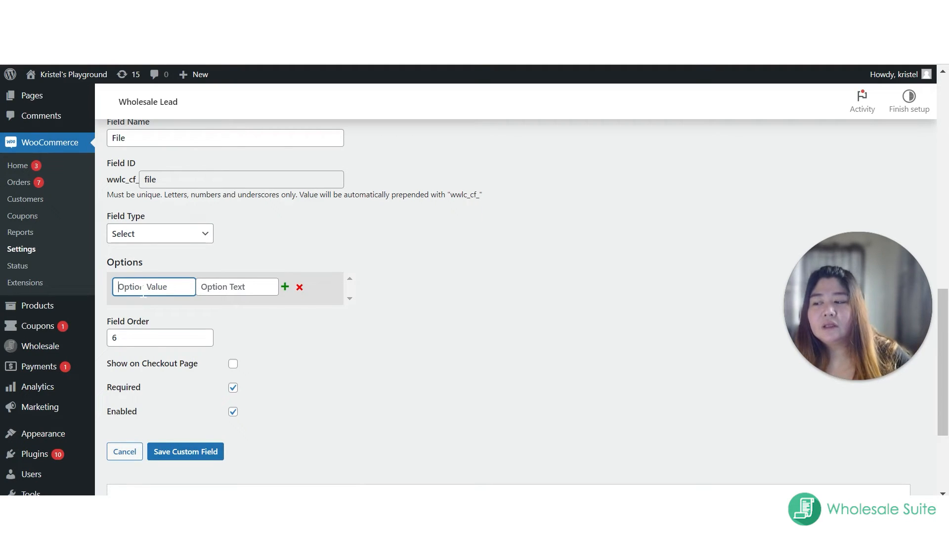
left_click(128, 239)
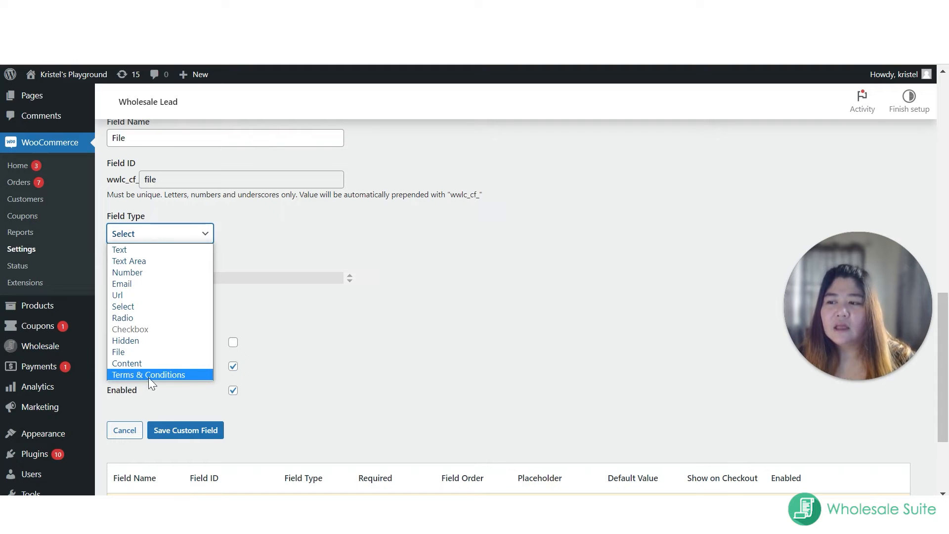
double_click(456, 346)
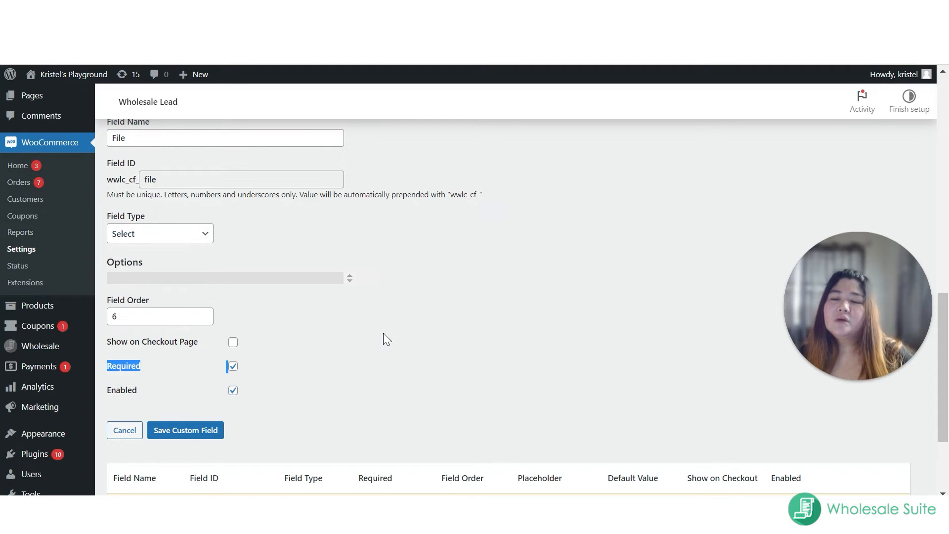
scroll(390, 345, "down", 3)
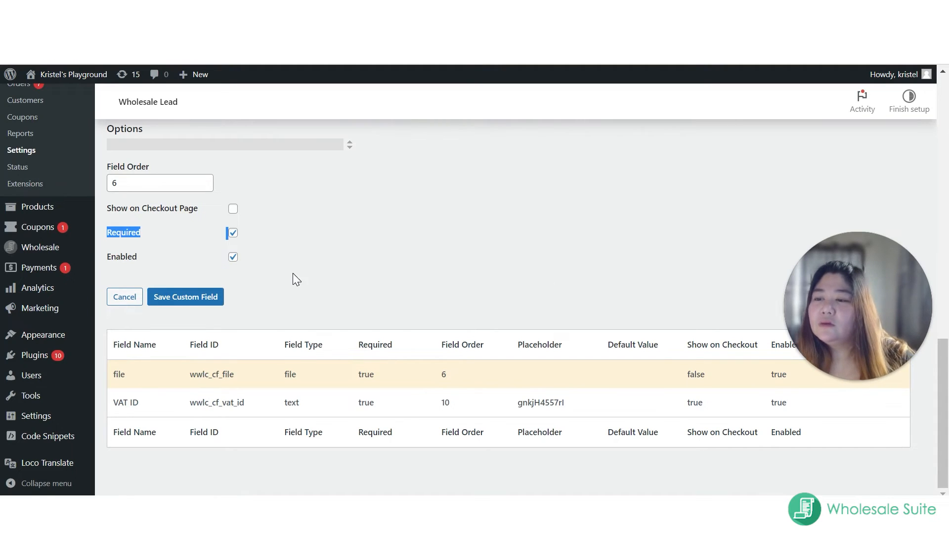
left_click(130, 297)
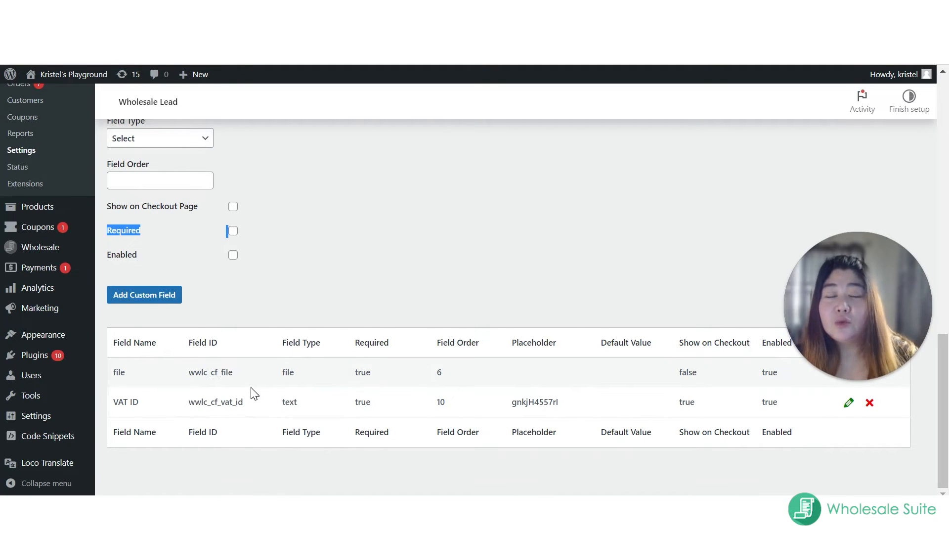
Step: Open the Wholesale Lead email options and keep Allow managing of users via email turned on
scroll(117, 270, "up", 2)
scroll(162, 228, "up", 3)
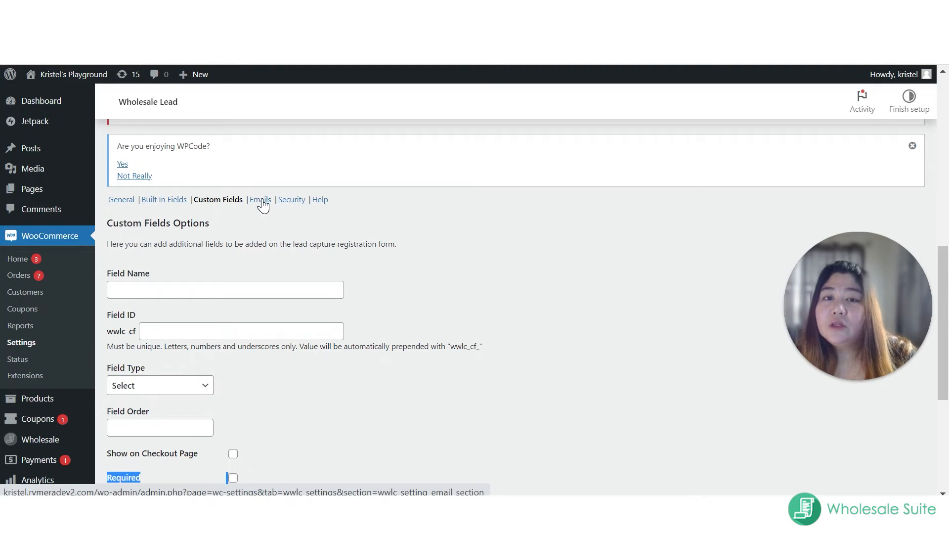
left_click(261, 200)
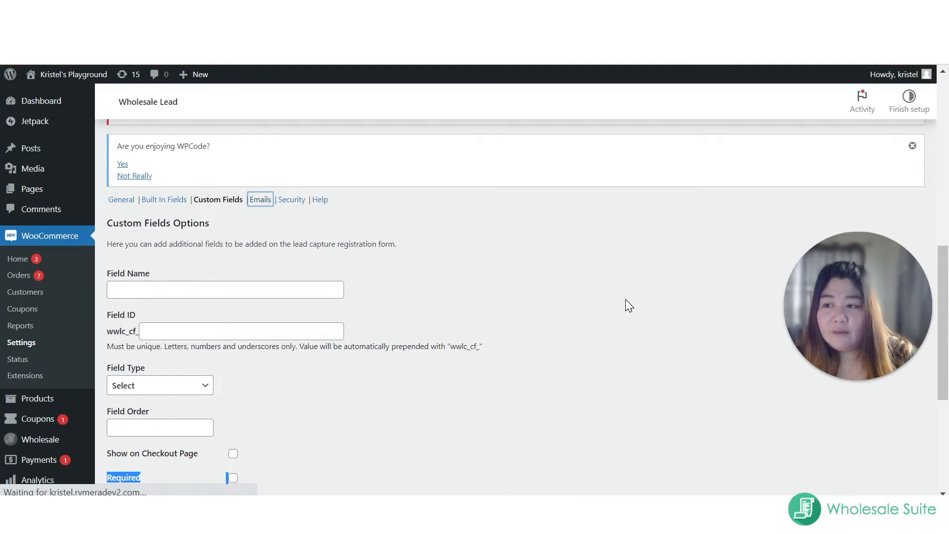
scroll(594, 300, "down", 8)
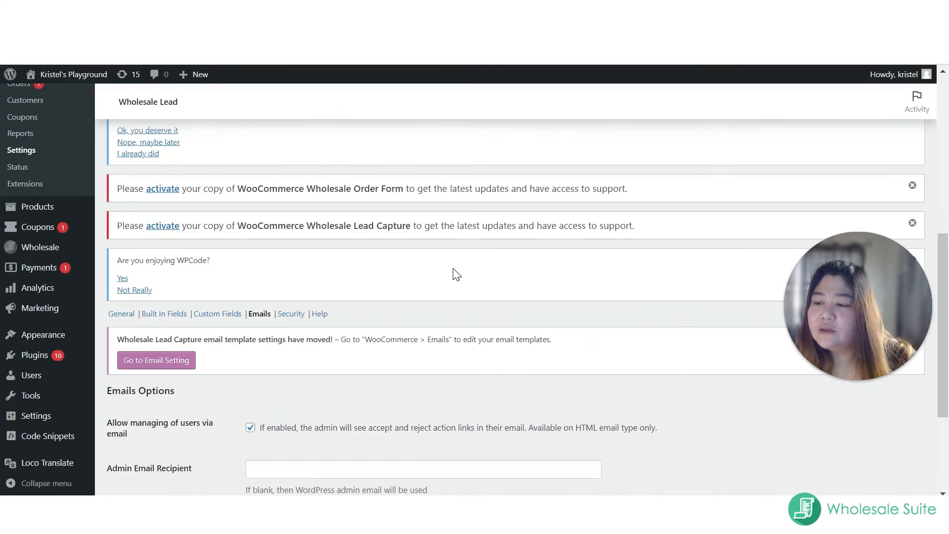
scroll(519, 277, "down", 1)
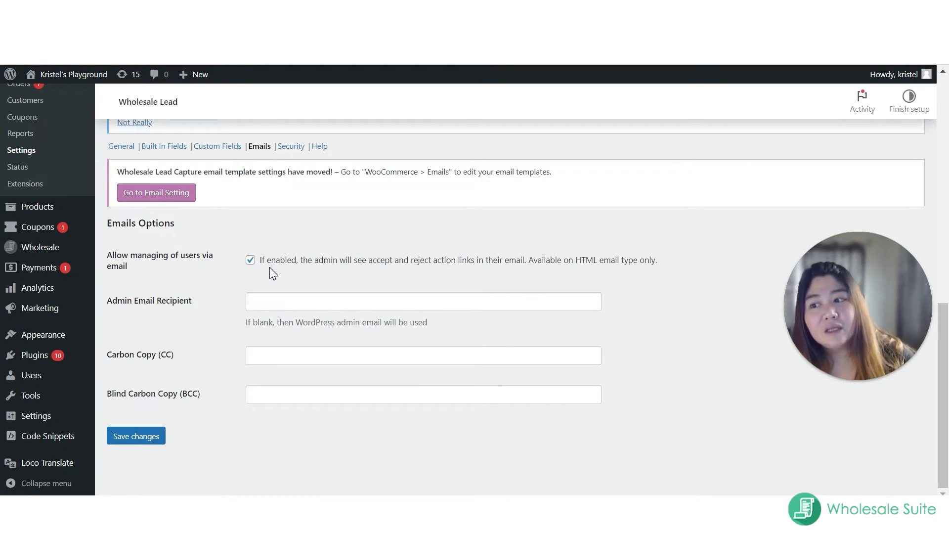
left_click(250, 259)
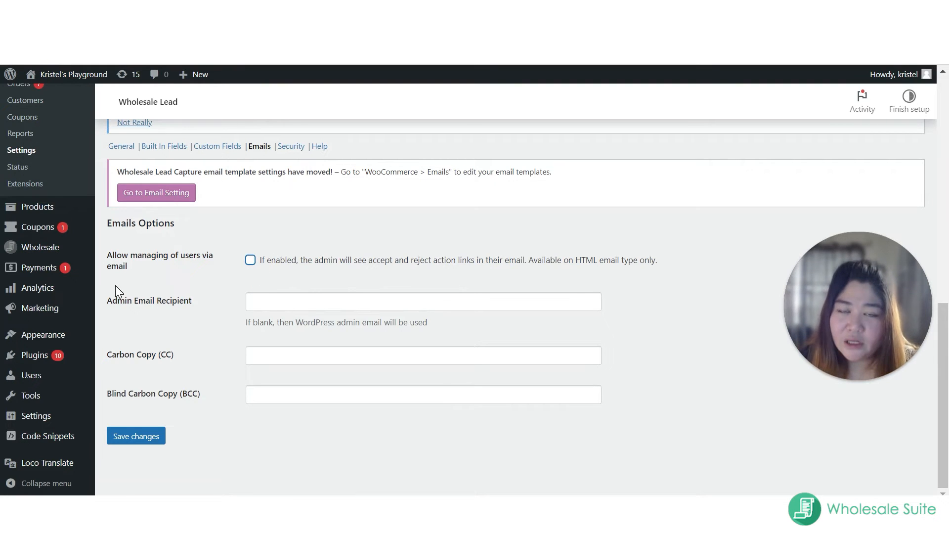
left_click(250, 261)
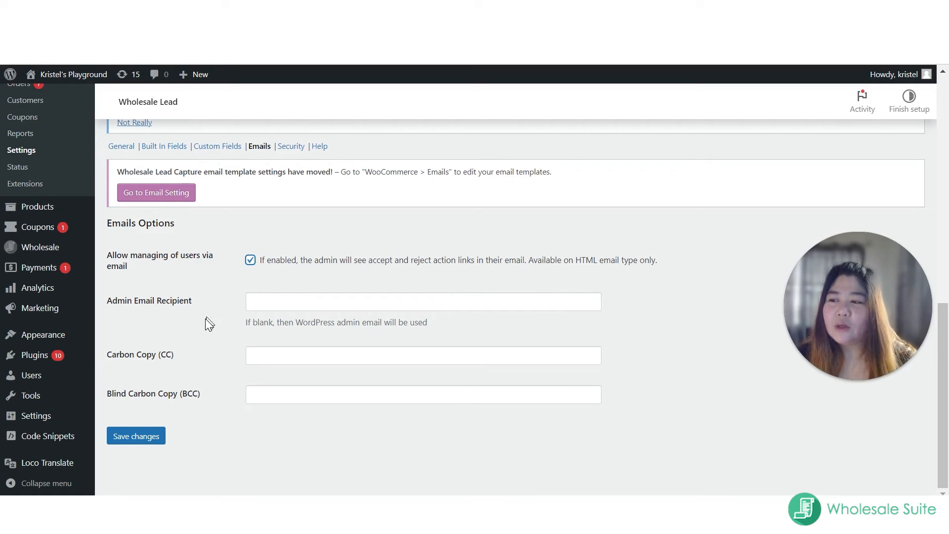
Step: Add the administrator's e-mail address as the Admin Email Recipient
left_click(262, 308)
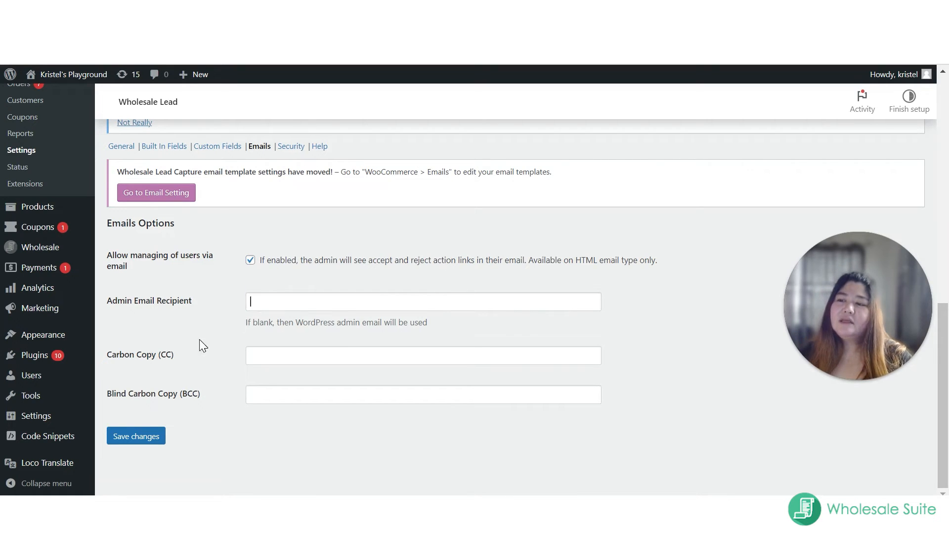
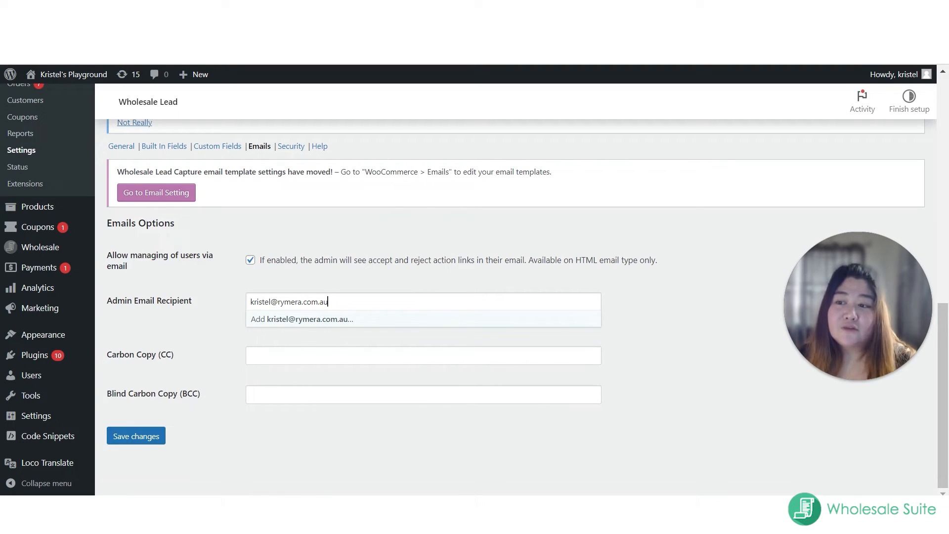
left_click(297, 322)
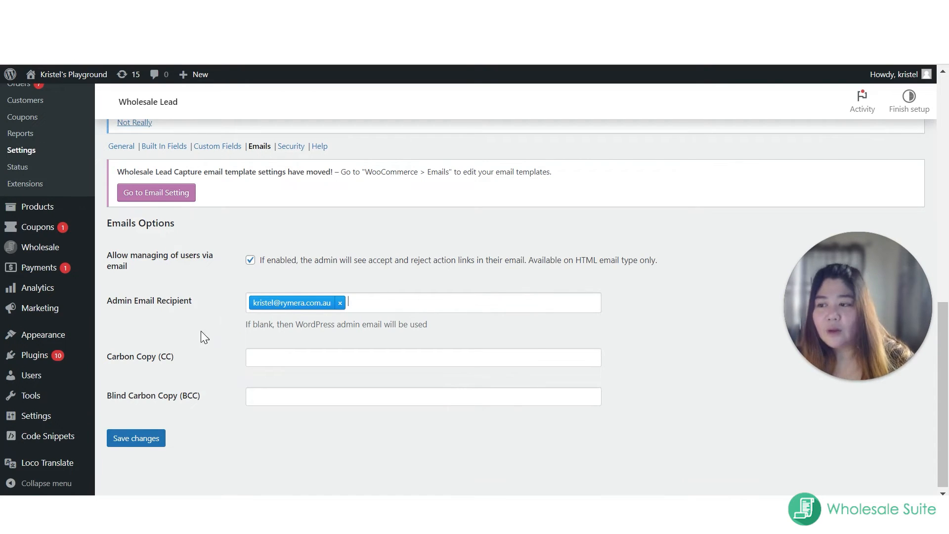
Step: Leave the Carbon Copy and Blind Carbon Copy recipients empty and save the email options
scroll(198, 328, "down", 1)
key("Tab")
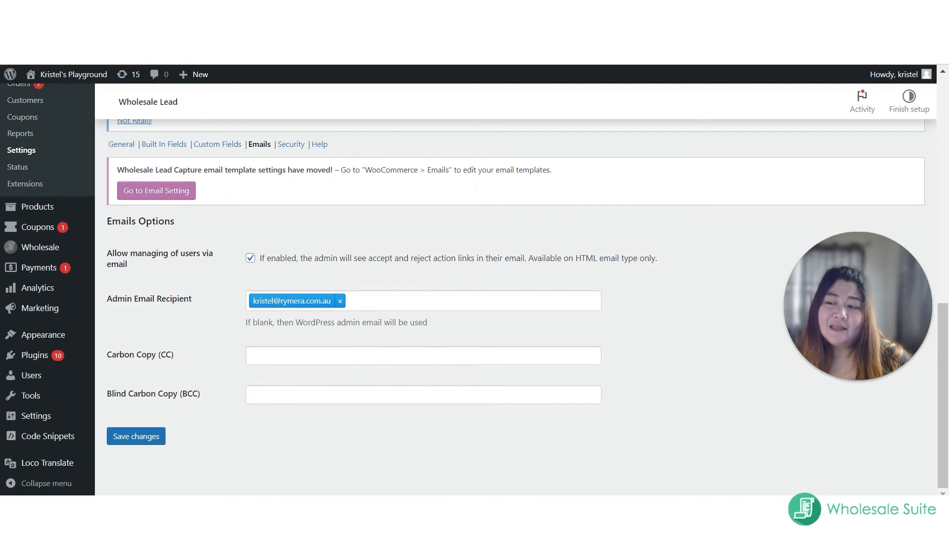
key("Tab")
left_click(151, 436)
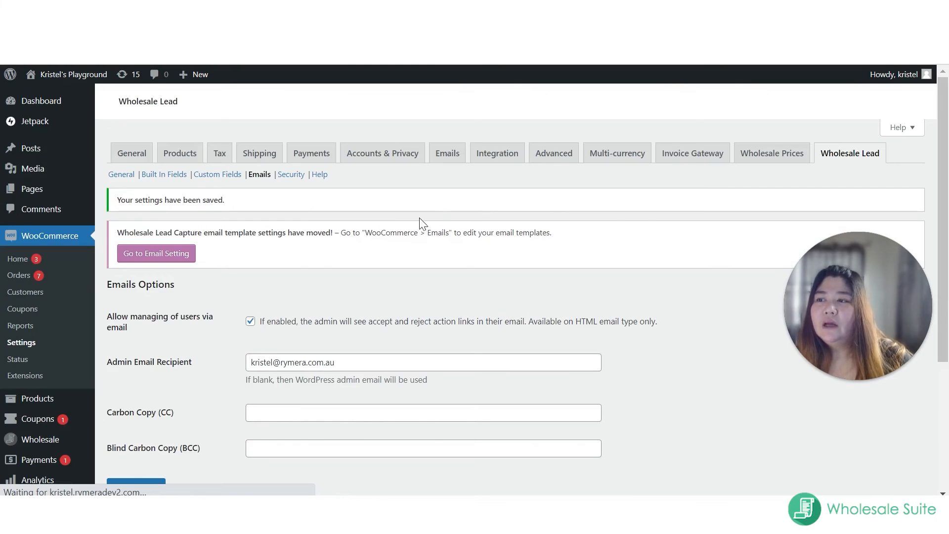
Step: Open WooCommerce's general email settings and examine the wholesale lead, application and account notifications and the email sender options
scroll(685, 133, "down", 3)
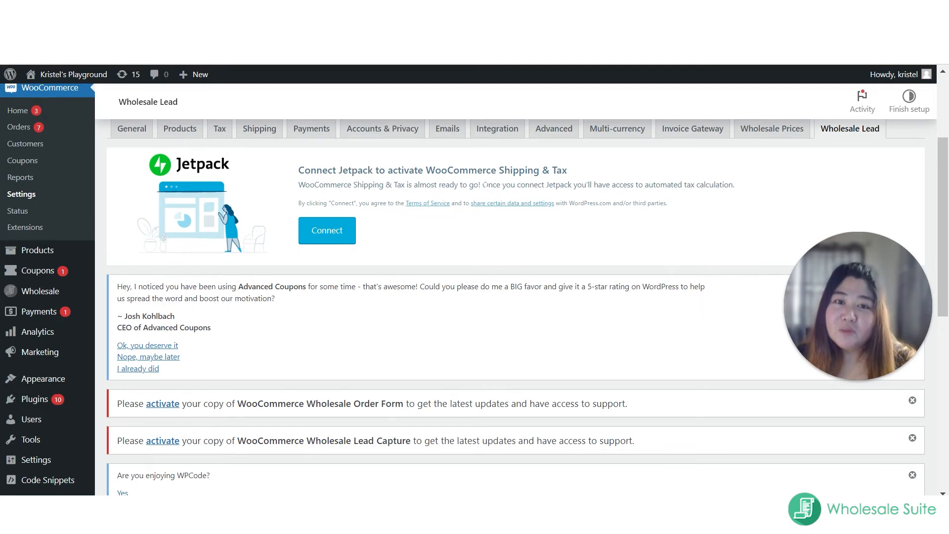
scroll(439, 146, "up", 1)
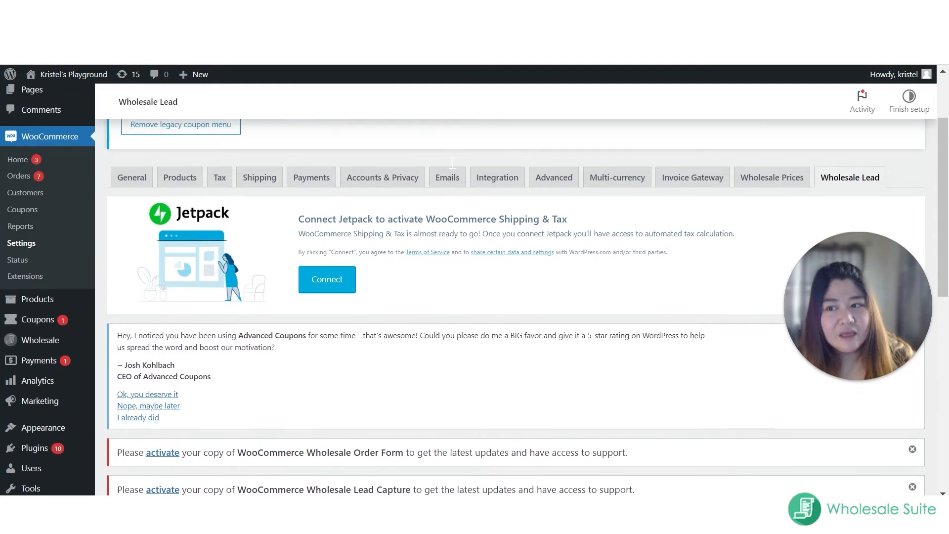
left_click(445, 186)
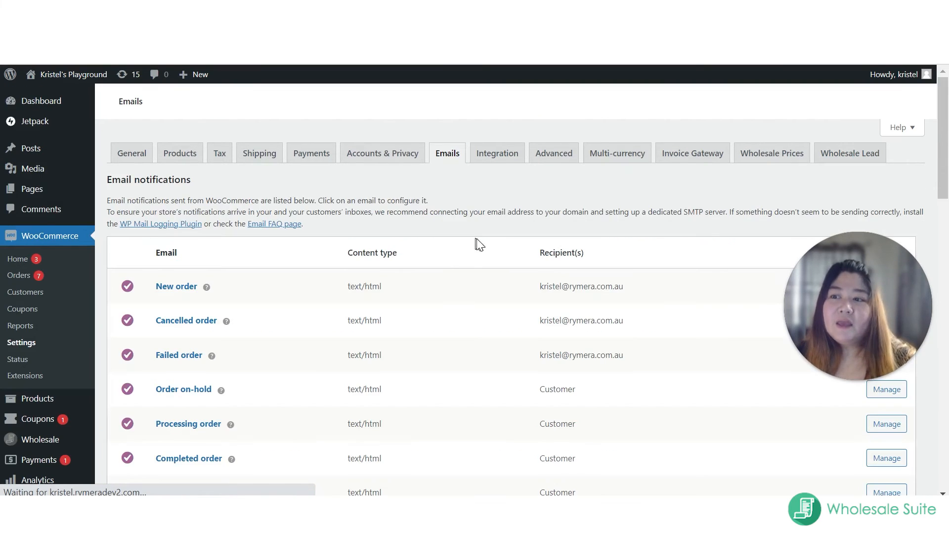
scroll(484, 243, "down", 10)
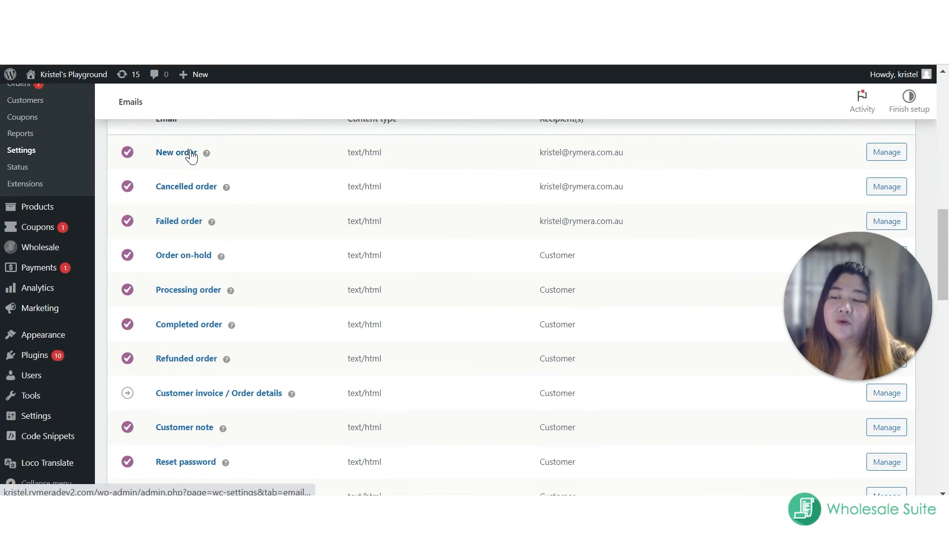
scroll(277, 302, "down", 2)
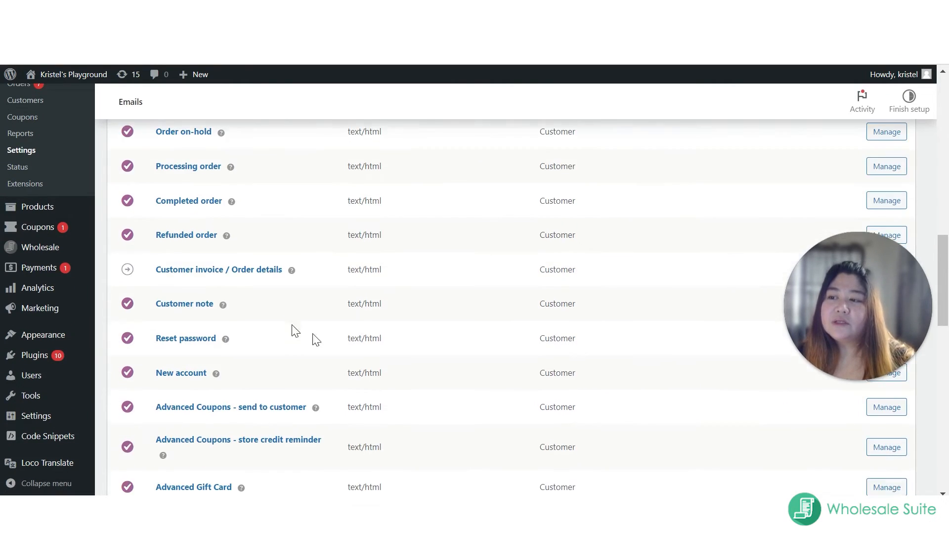
scroll(358, 356, "up", 3)
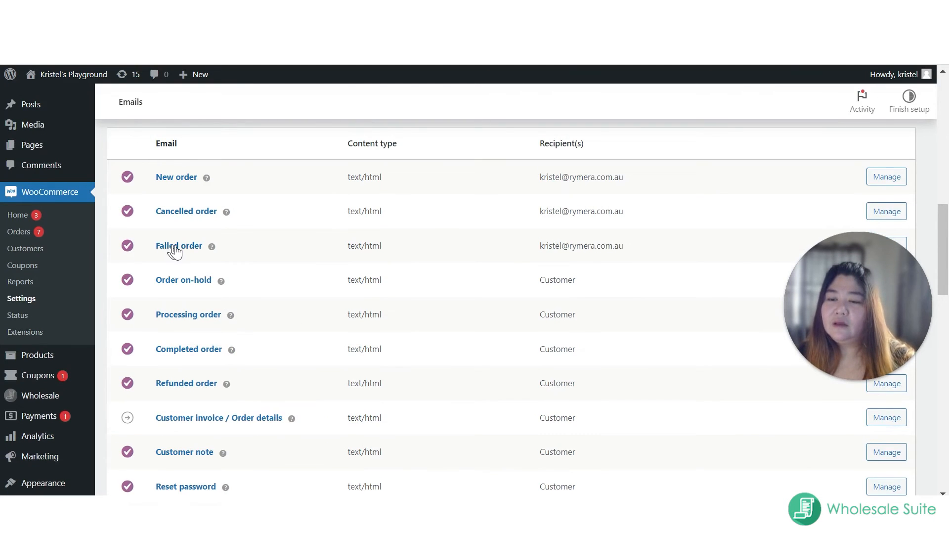
scroll(401, 308, "down", 2)
scroll(402, 307, "down", 5)
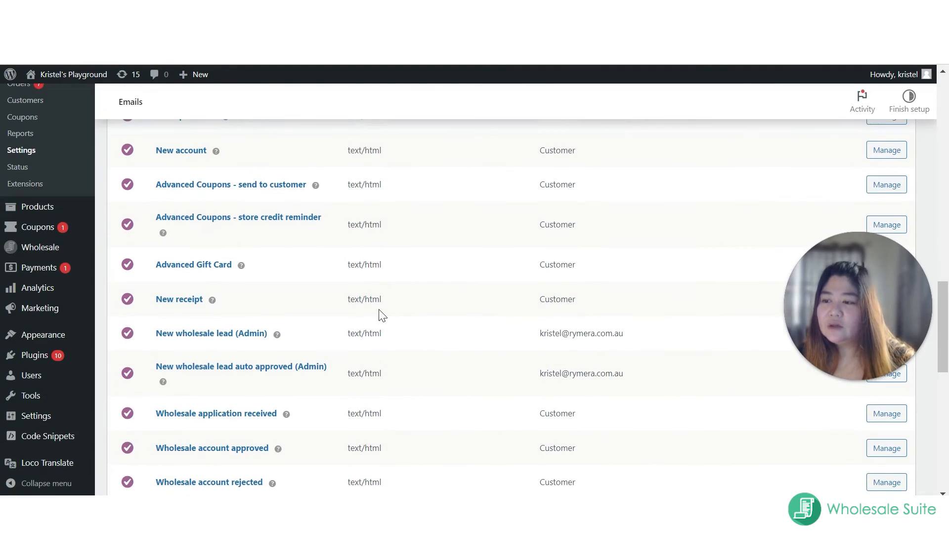
scroll(178, 319, "down", 2)
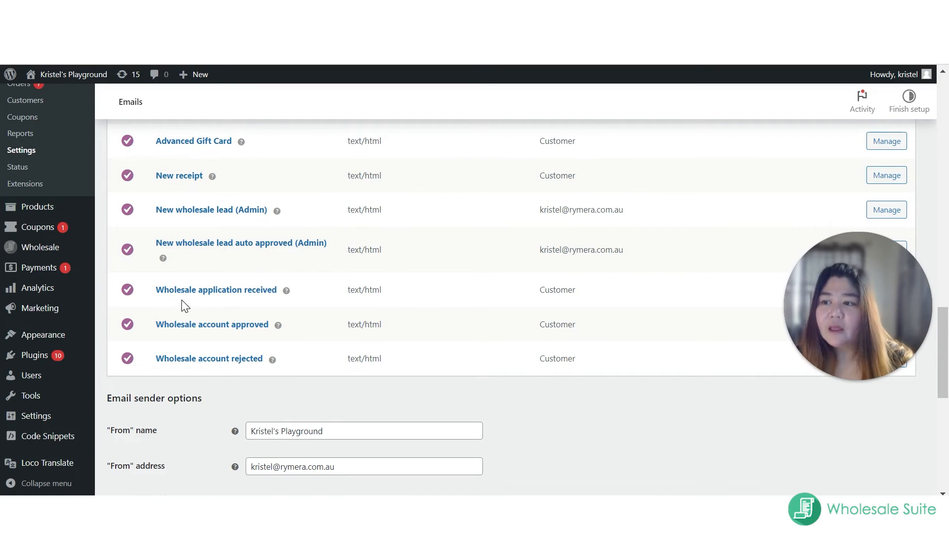
scroll(183, 297, "down", 3)
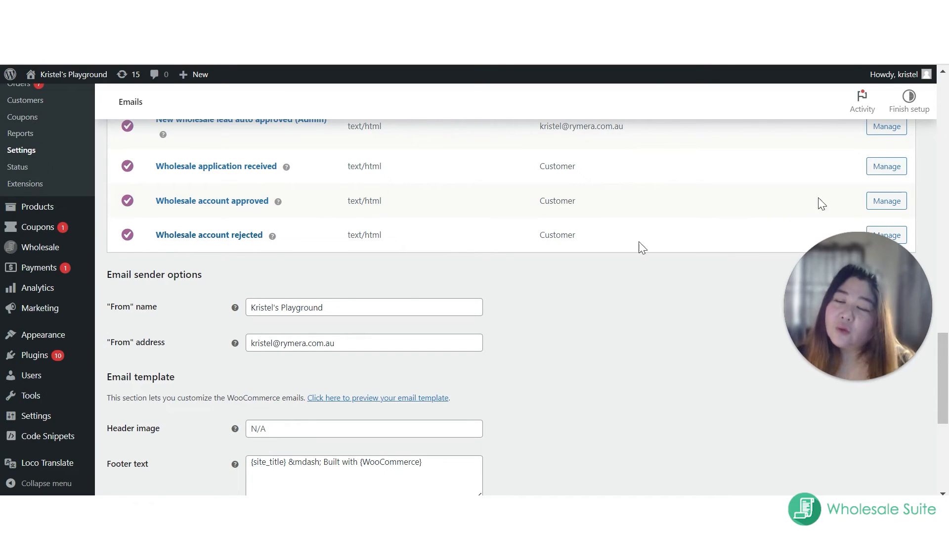
Step: Open the Wholesale application received email and examine its subject, heading and message text
scroll(871, 174, "up", 1)
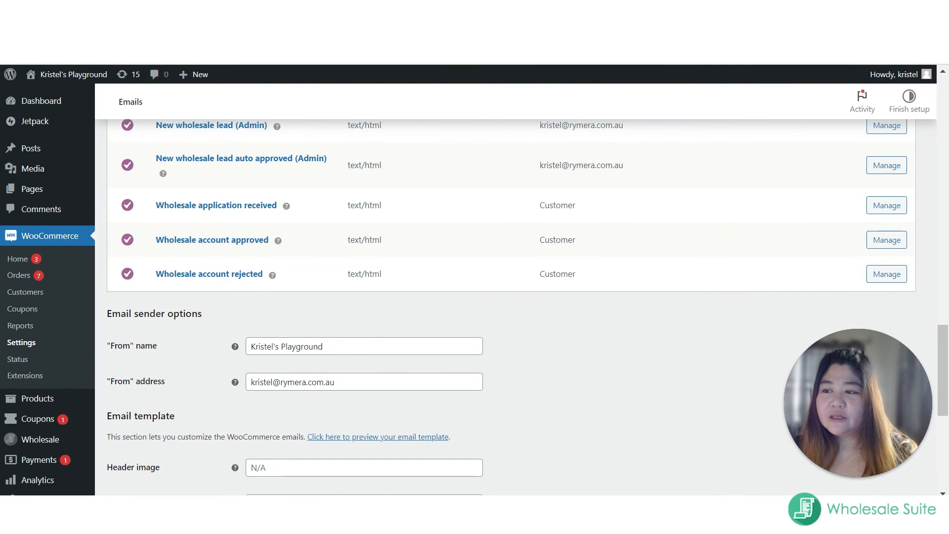
left_click(182, 211)
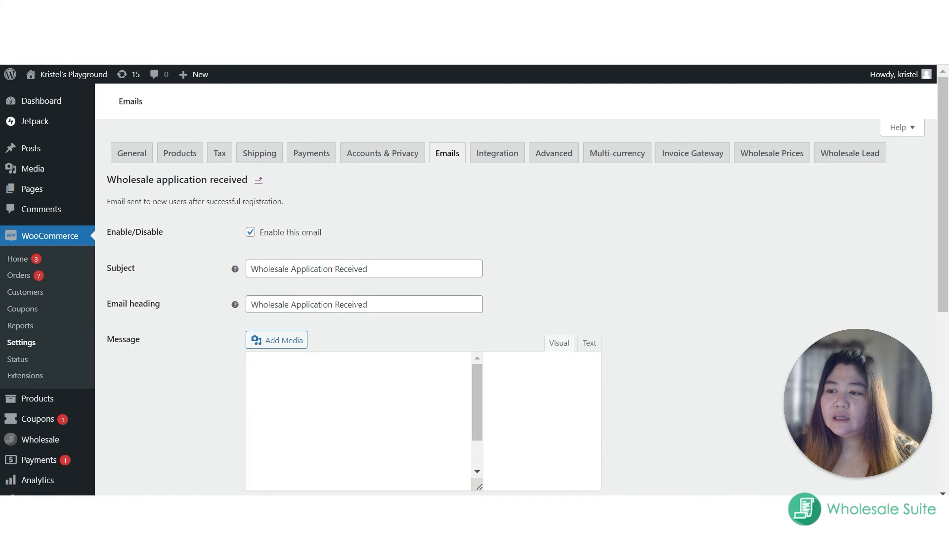
scroll(357, 303, "down", 3)
scroll(359, 308, "down", 10)
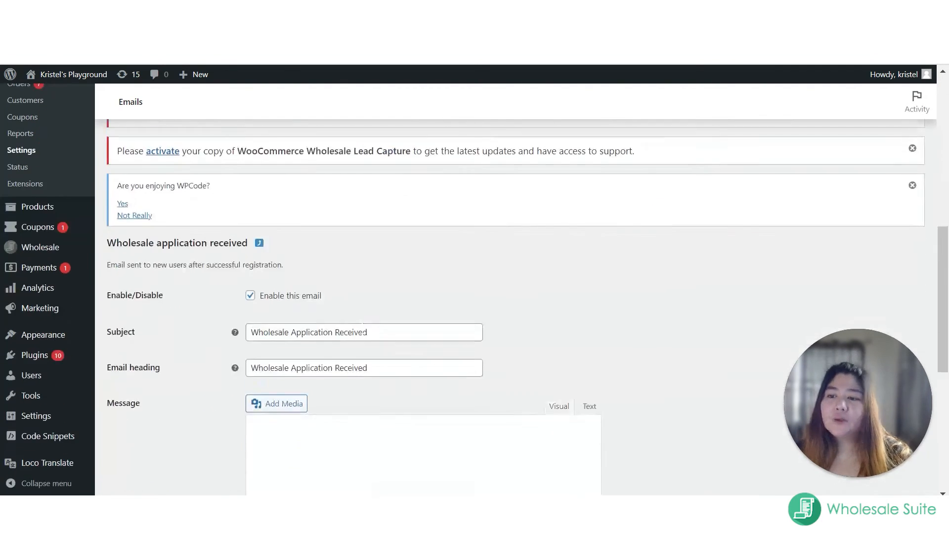
left_click_drag(252, 255, 555, 286)
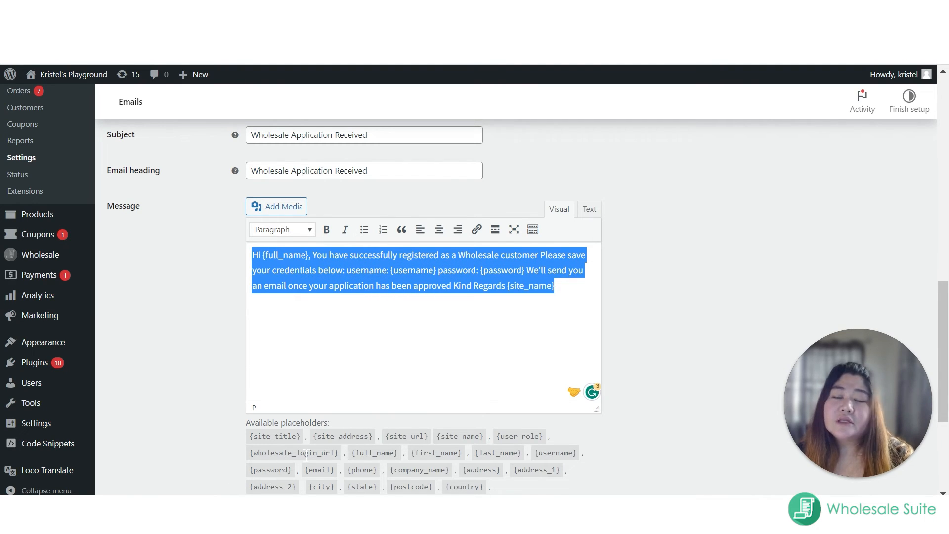
Step: Copy the {site_title} placeholder and add it below the existing message text, keeping the original wording
double_click(281, 437)
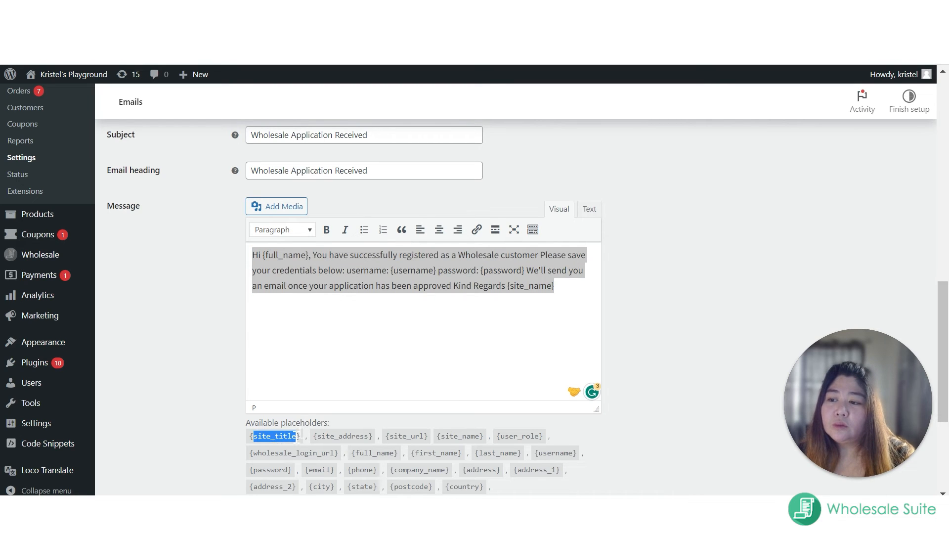
left_click_drag(303, 437, 248, 436)
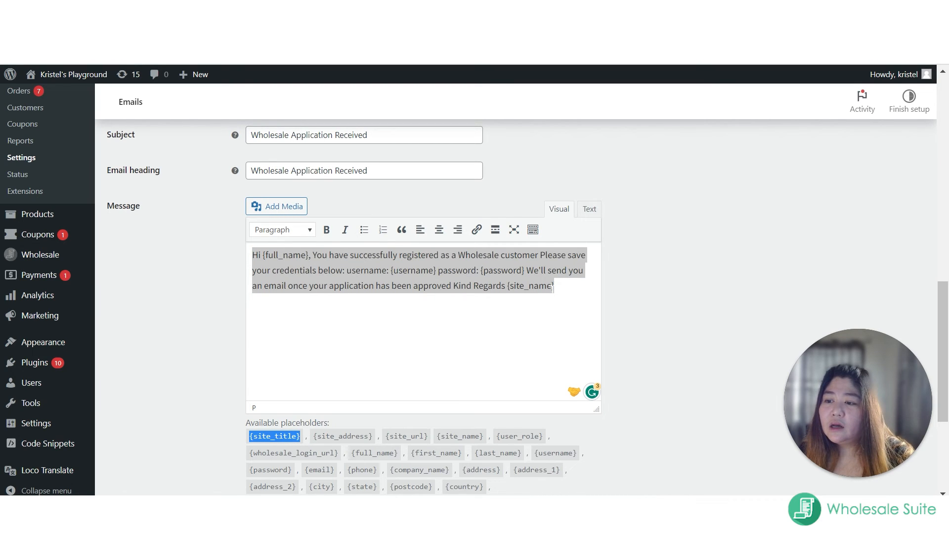
left_click(419, 270)
key("BackSpace")
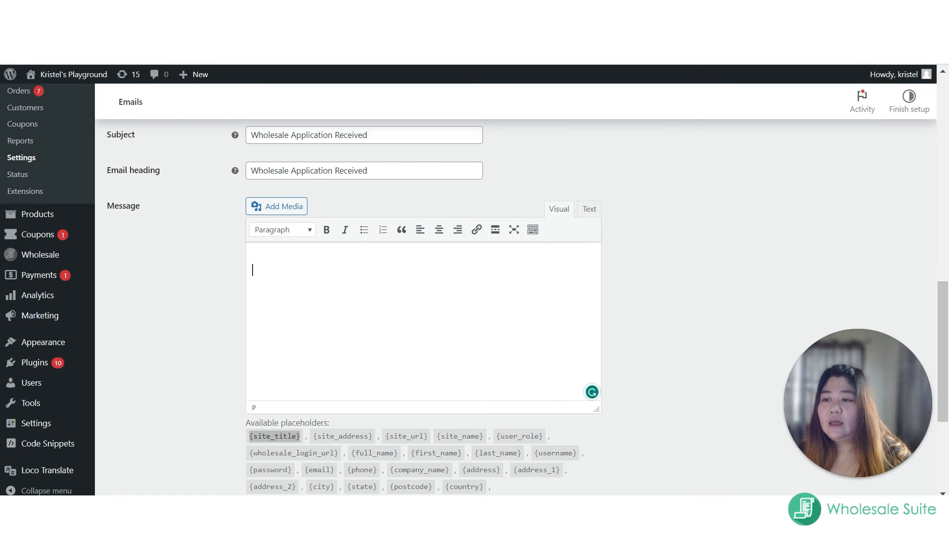
key("ctrl+z")
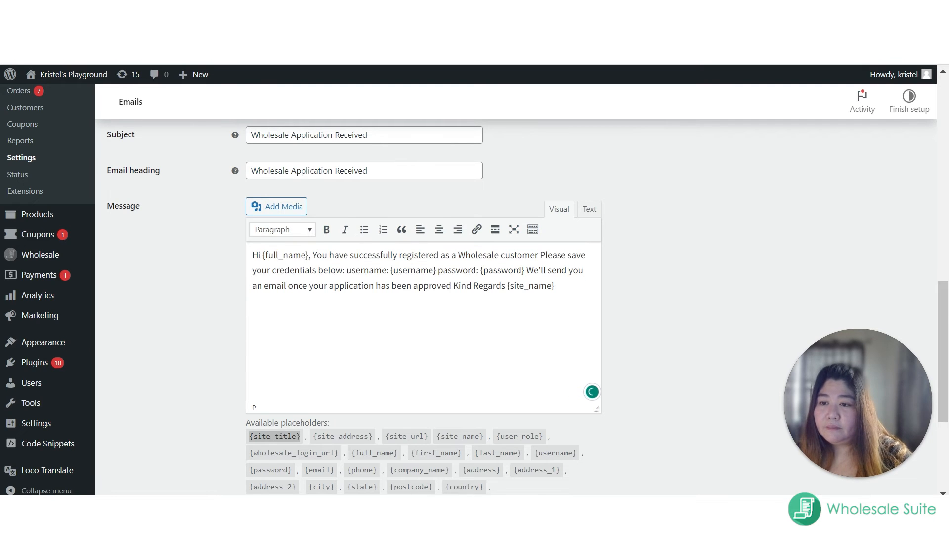
type("{site_title}")
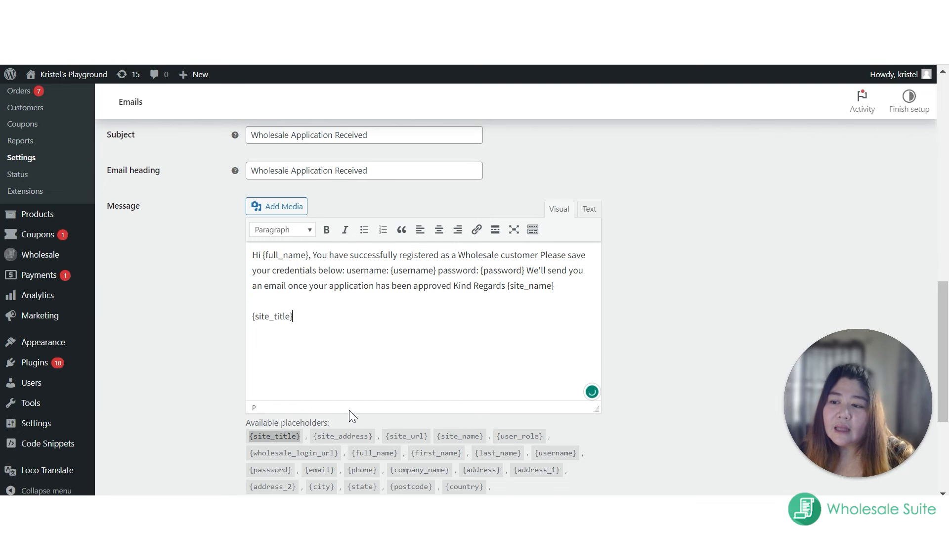
Step: Copy the {email} placeholder and add it on a new line under {site_title} in the message
scroll(351, 416, "down", 1)
left_click_drag(335, 453, 304, 448)
key("ctrl+c")
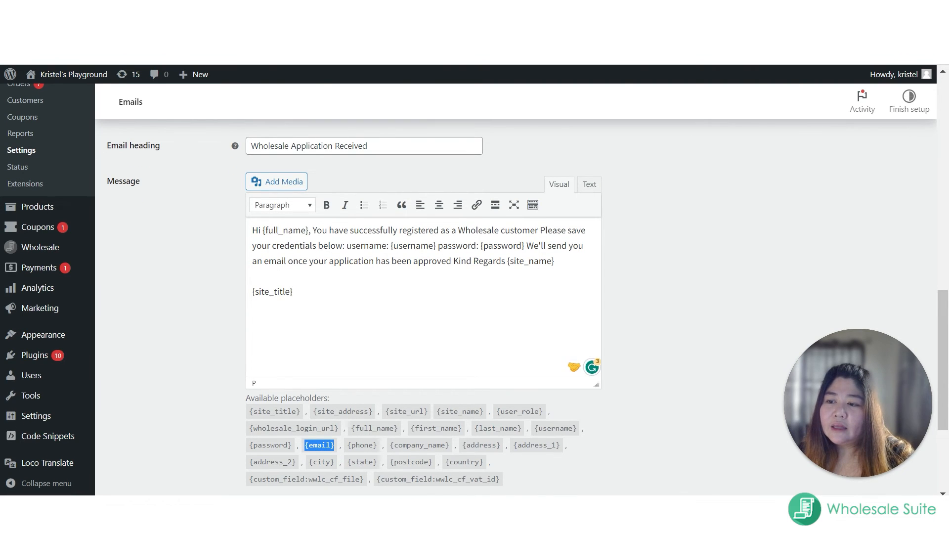
left_click(294, 292)
key("ctrl+v")
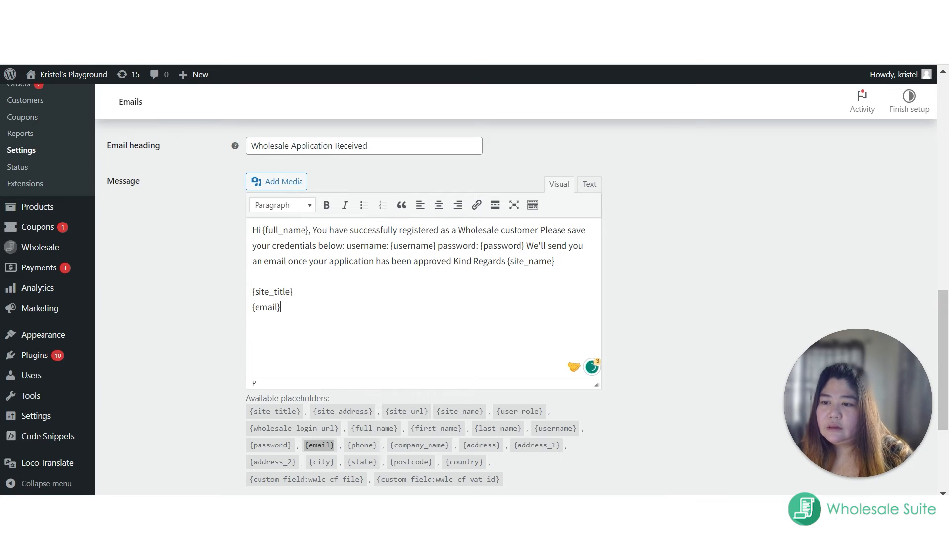
Step: Copy the {company_name} placeholder and add it on a new line under {email} in the message
left_click(432, 446)
left_click_drag(432, 446, 392, 446)
key("ctrl+c")
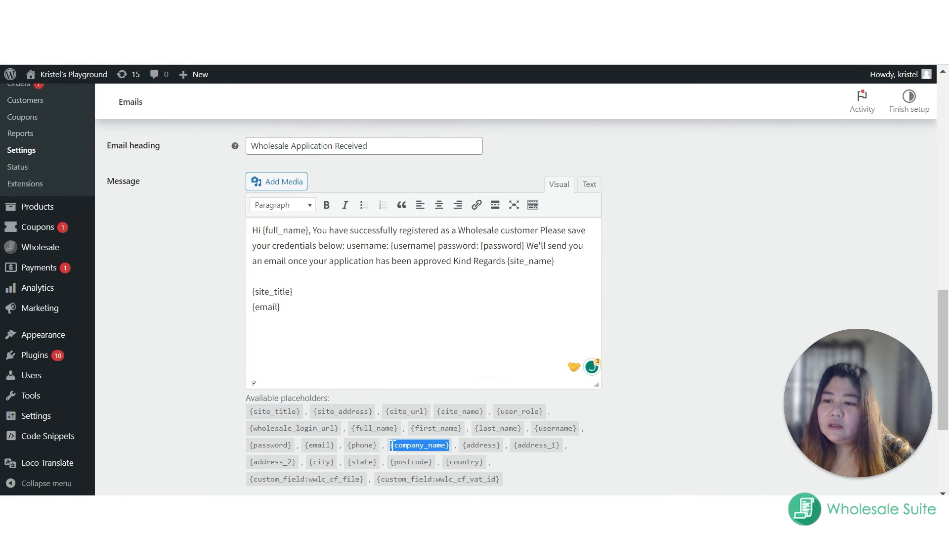
left_click(285, 307)
key("Return")
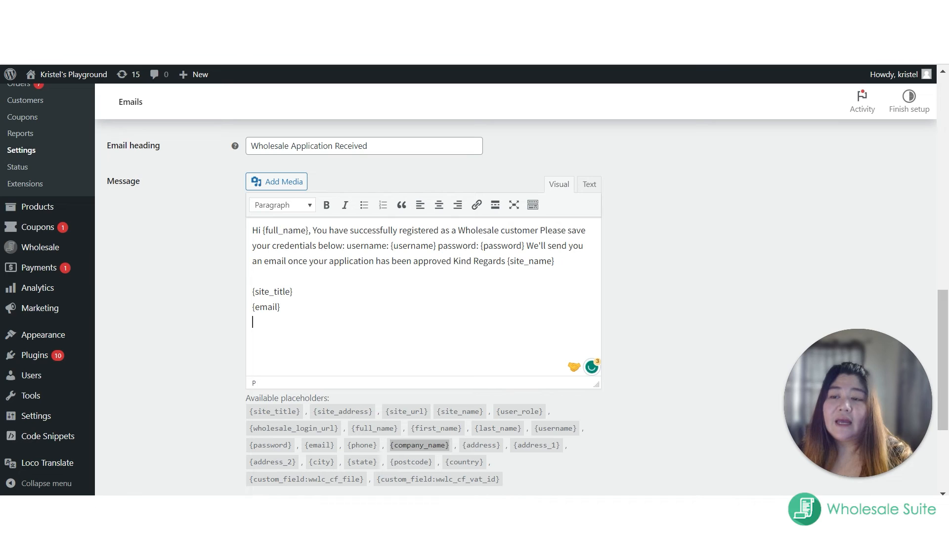
key("ctrl+v")
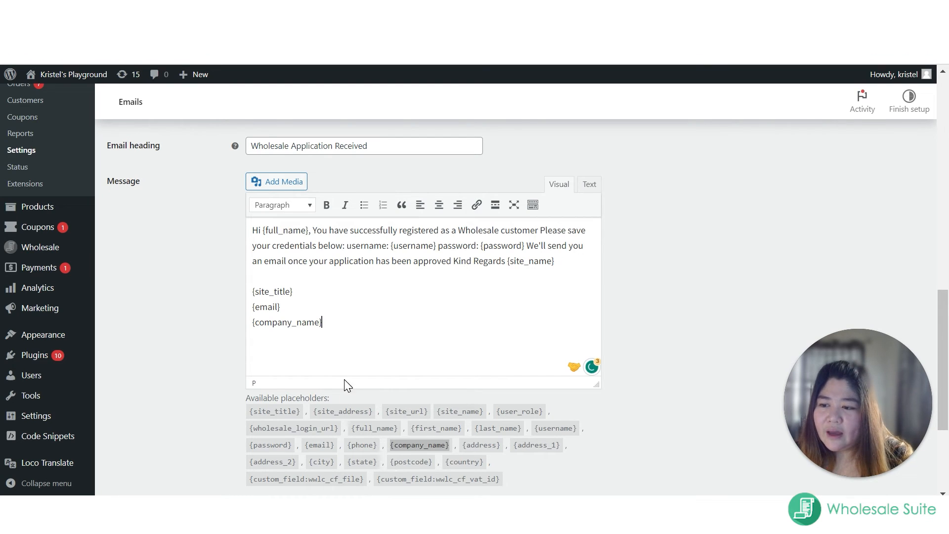
Step: Copy the {custom_field:wwlc_cf_file} placeholder and add it on a new line under {company_name} in the message
scroll(346, 420, "down", 1)
left_click_drag(365, 430, 246, 432)
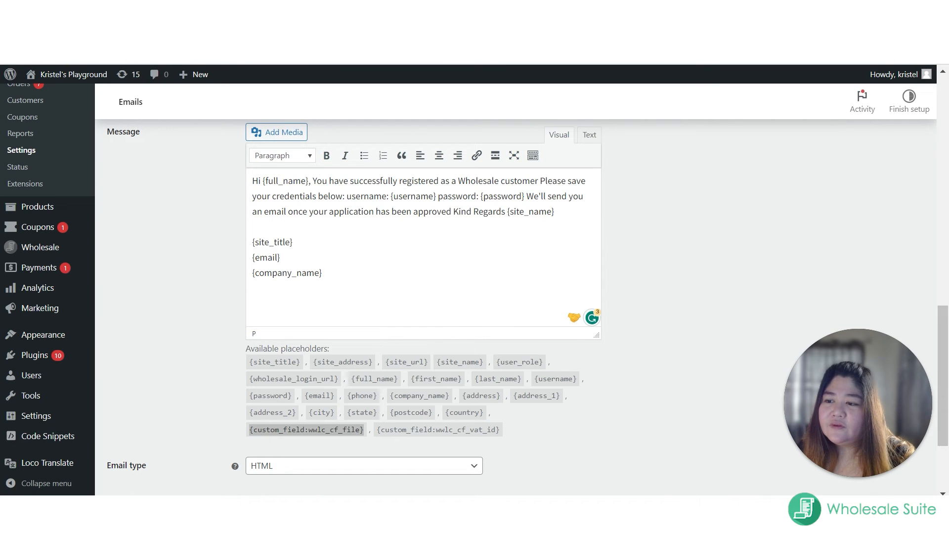
type("{custom_field:wwlc_cf_file}")
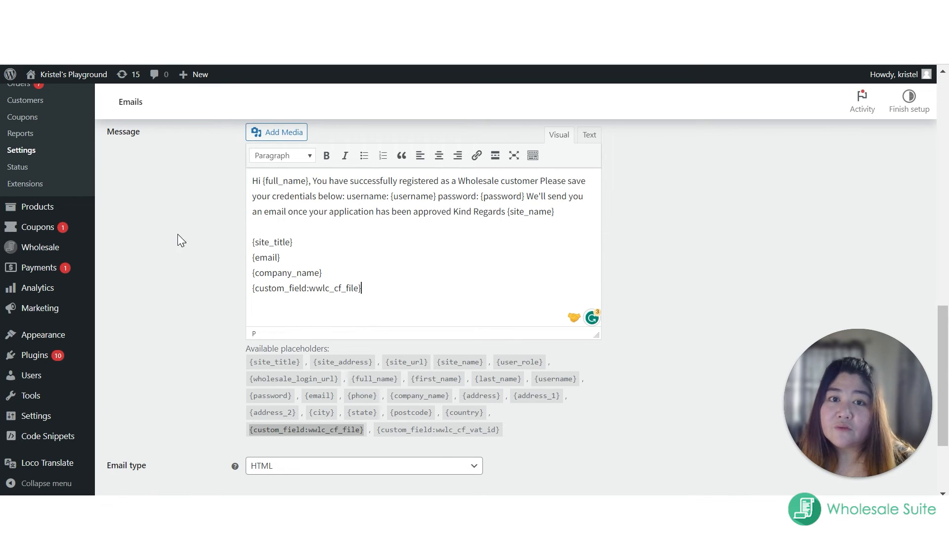
Step: Save the changes to the Wholesale application received email and check the saved message
scroll(179, 224, "up", 5)
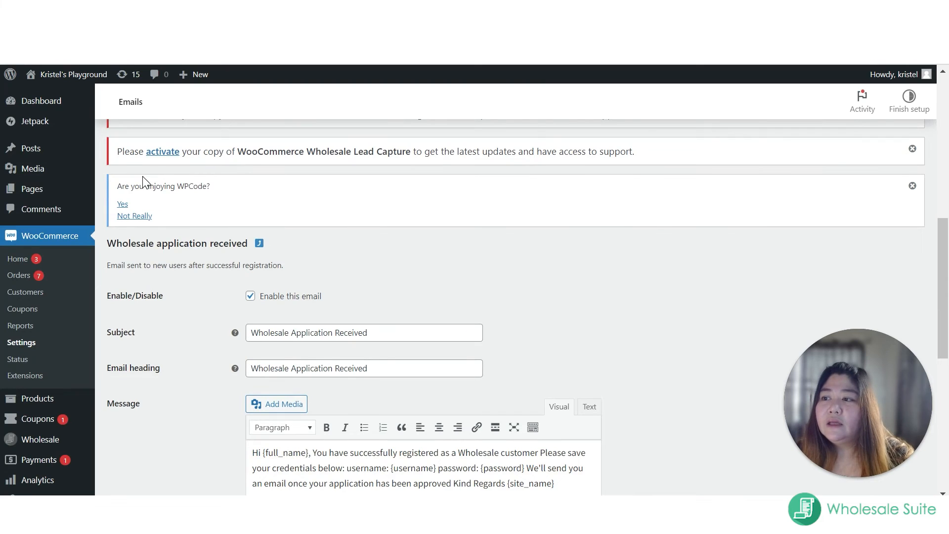
scroll(144, 452, "down", 6)
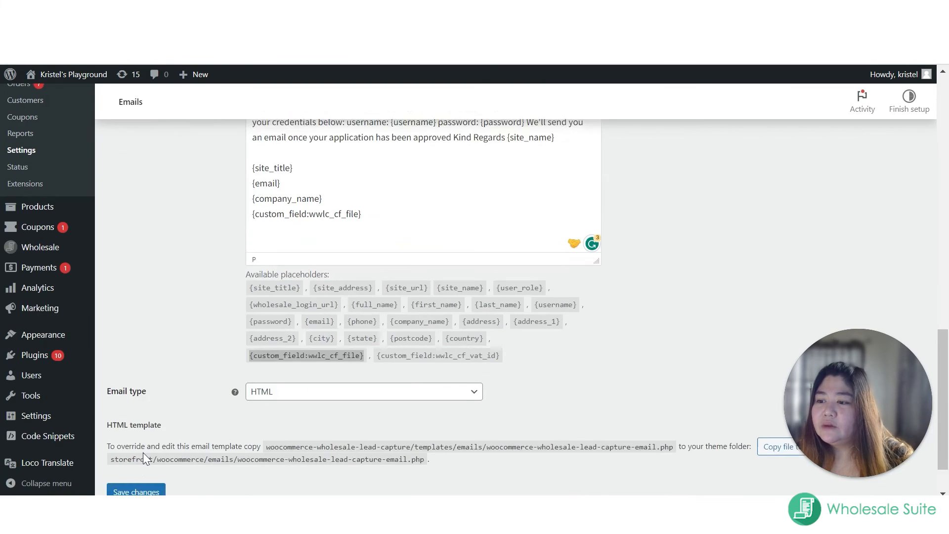
scroll(144, 455, "down", 1)
left_click(138, 442)
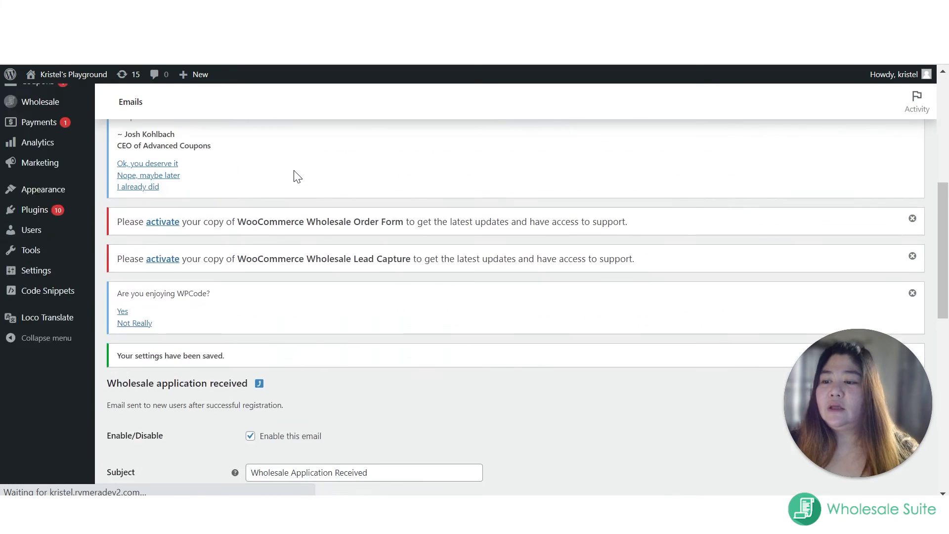
scroll(306, 177, "down", 7)
scroll(240, 212, "up", 6)
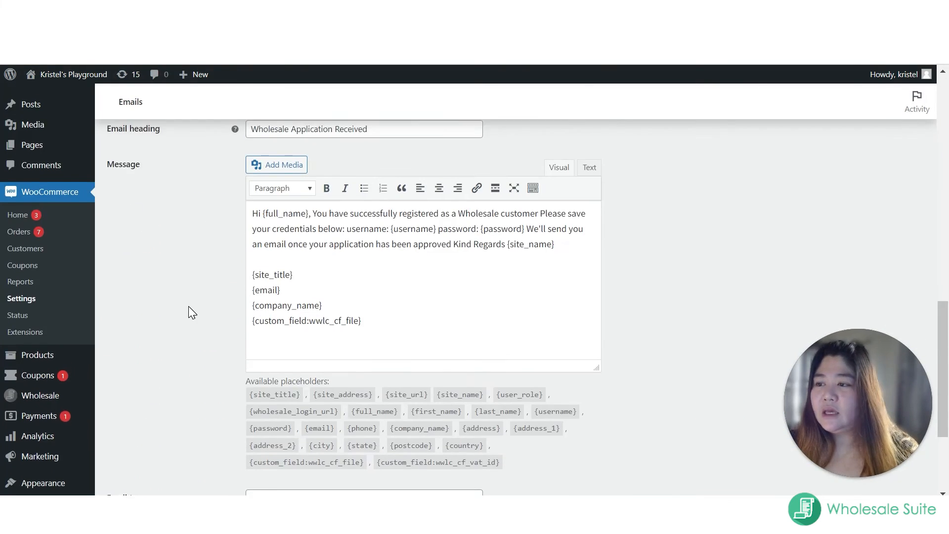
Step: Return to the email notifications list, open New wholesale lead (Admin) and examine its message and available placeholders
scroll(179, 233, "up", 1)
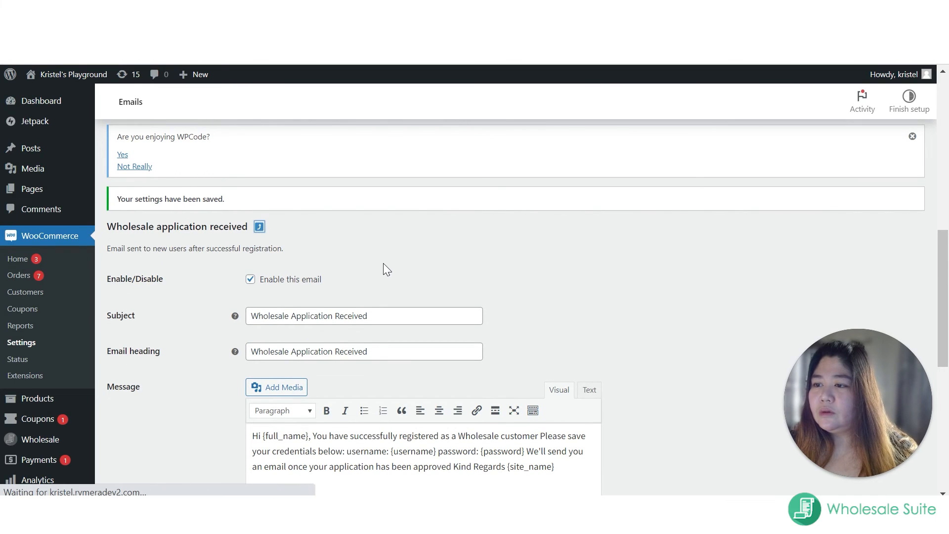
scroll(178, 358, "down", 5)
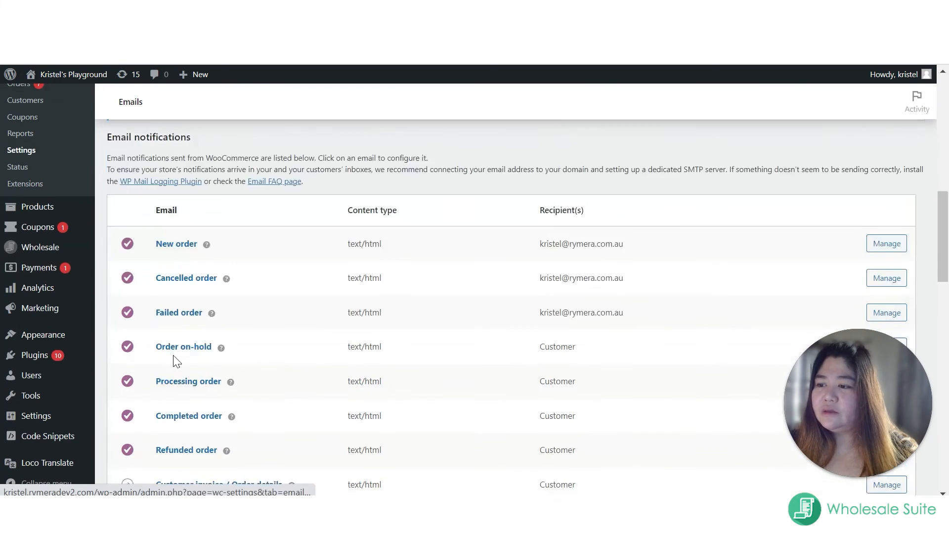
scroll(188, 353, "down", 7)
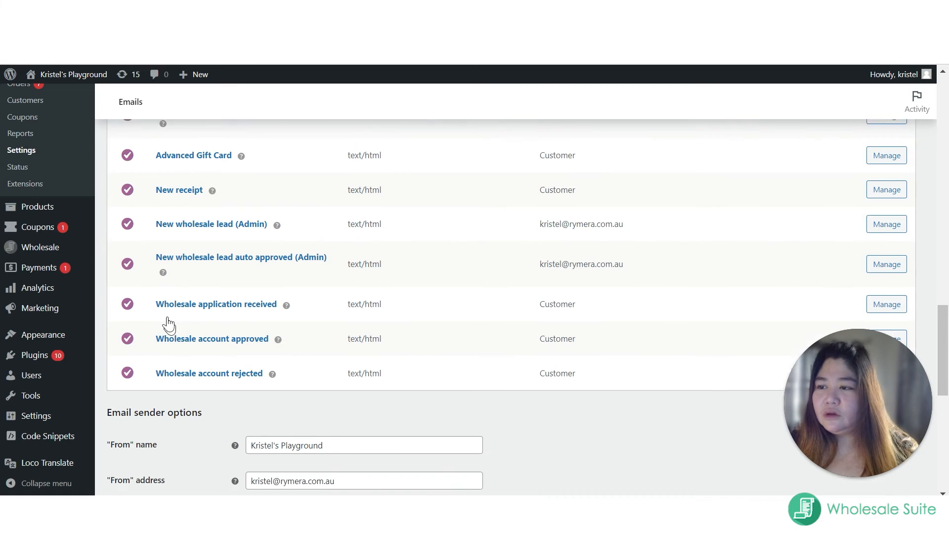
left_click(184, 205)
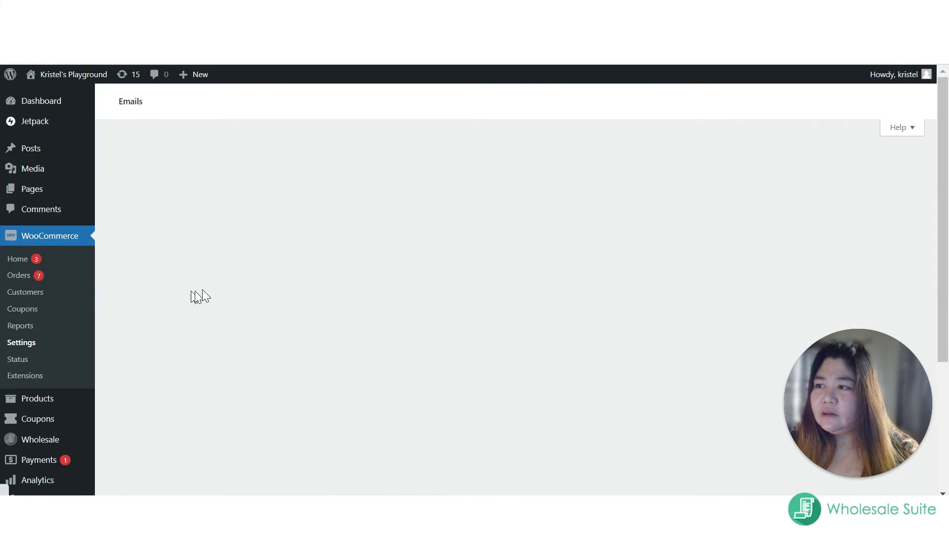
scroll(247, 269, "down", 10)
left_click_drag(264, 255, 589, 255)
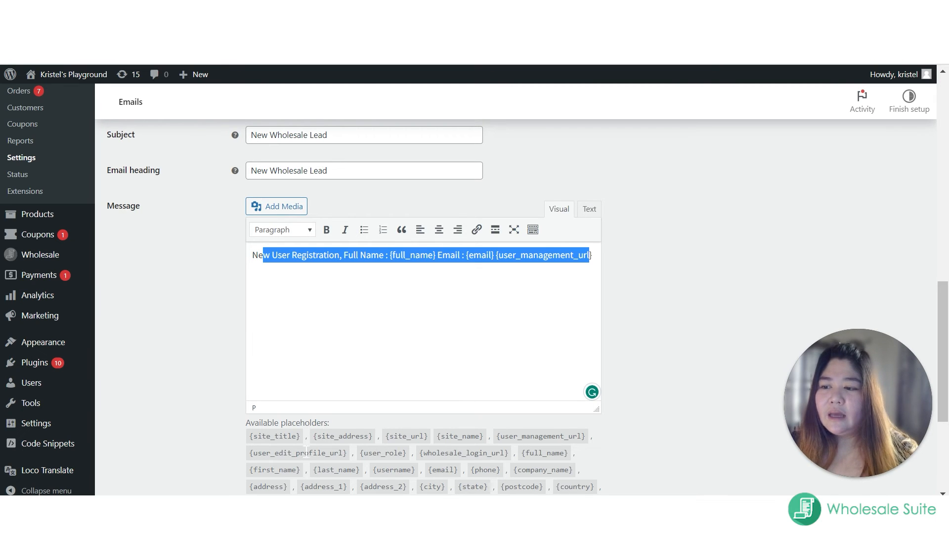
scroll(364, 425, "down", 2)
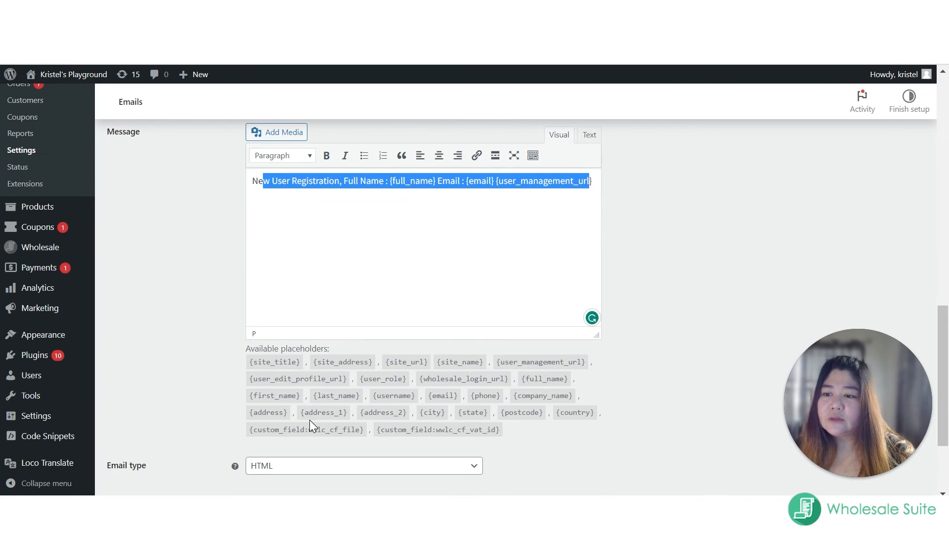
left_click(297, 181)
scroll(258, 244, "up", 5)
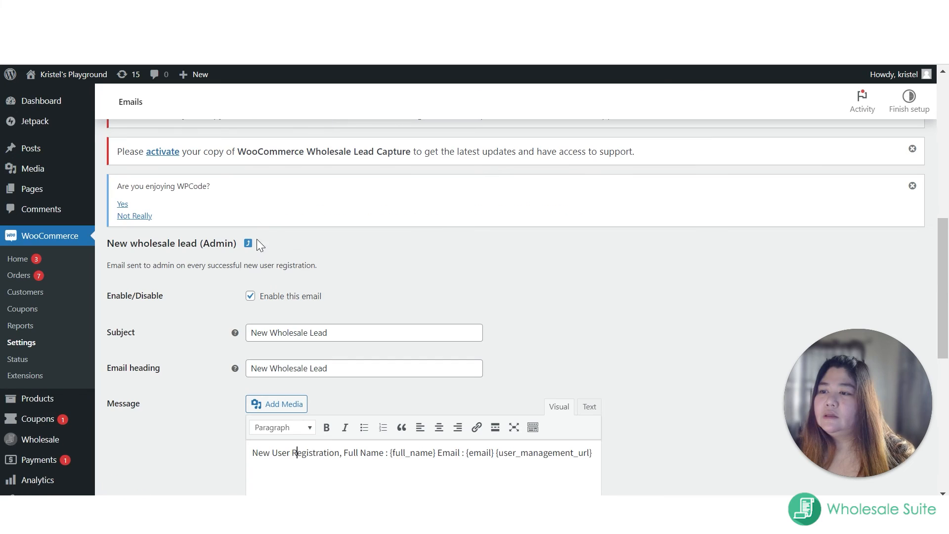
Step: Return to the email notifications list, open New wholesale lead auto approved (Admin) and examine its description and message
left_click(247, 243)
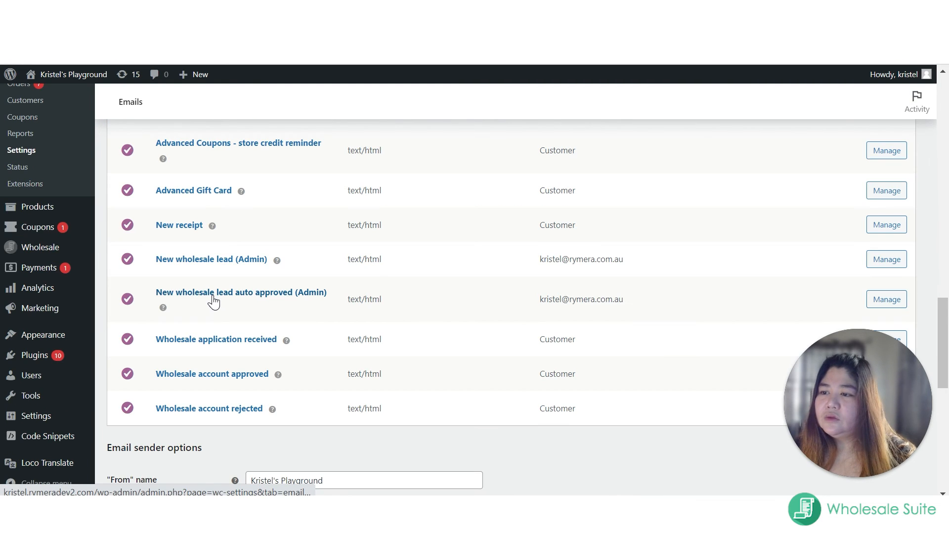
left_click(214, 295)
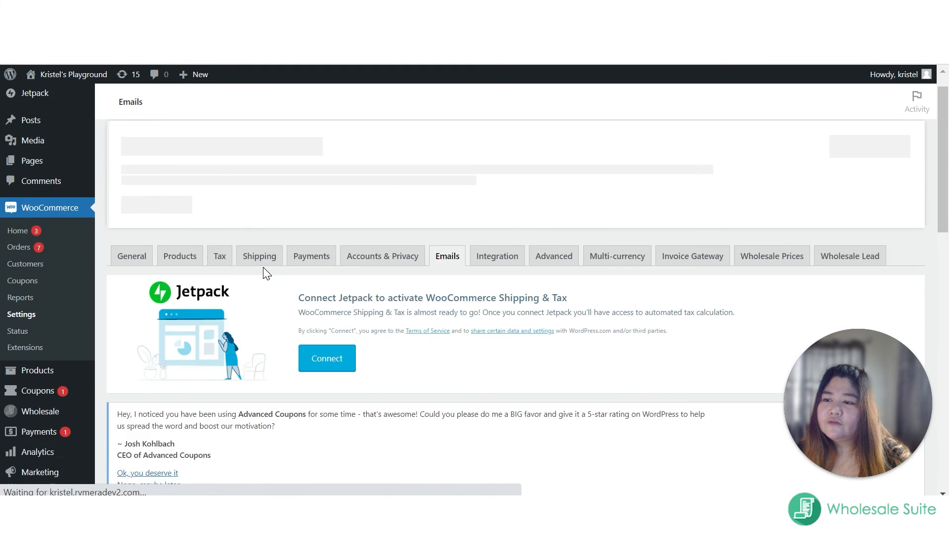
scroll(296, 292, "down", 3)
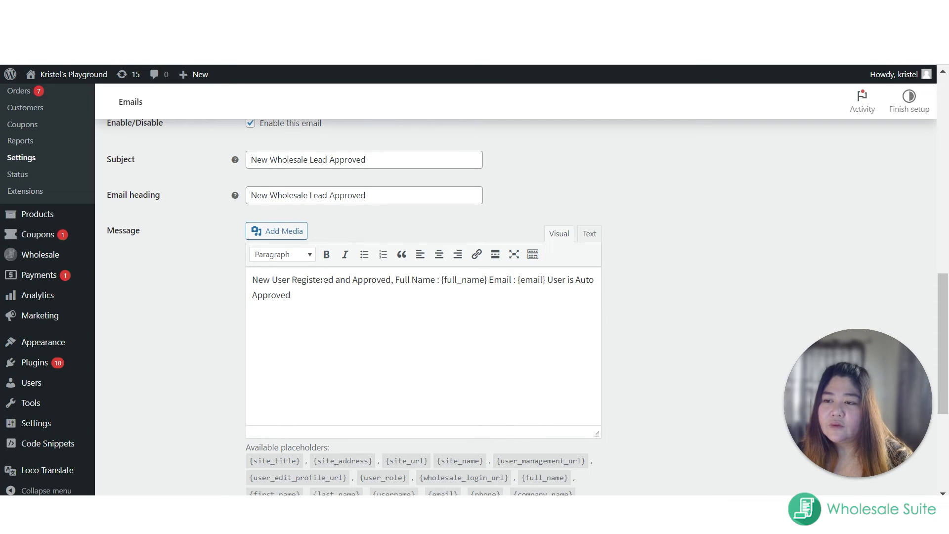
key("ctrl+a")
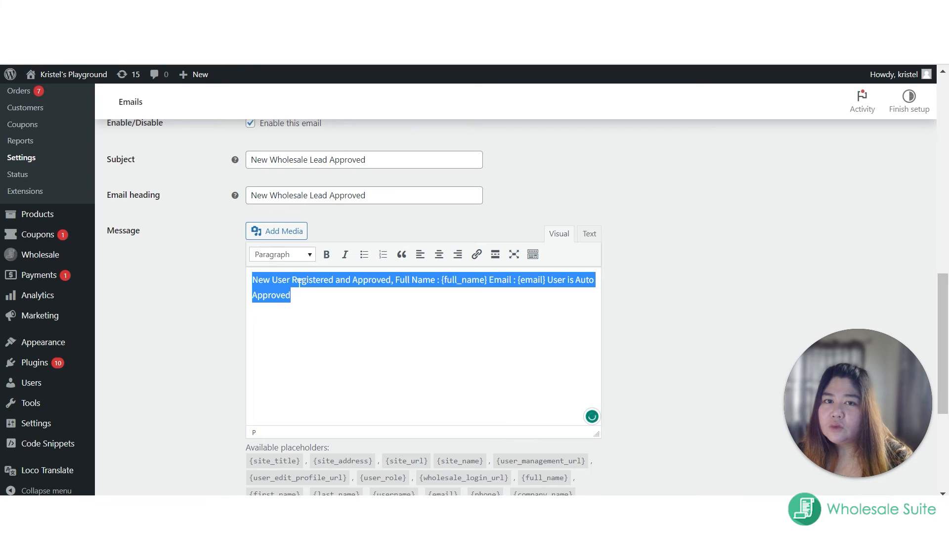
scroll(301, 284, "up", 1)
scroll(251, 231, "up", 3)
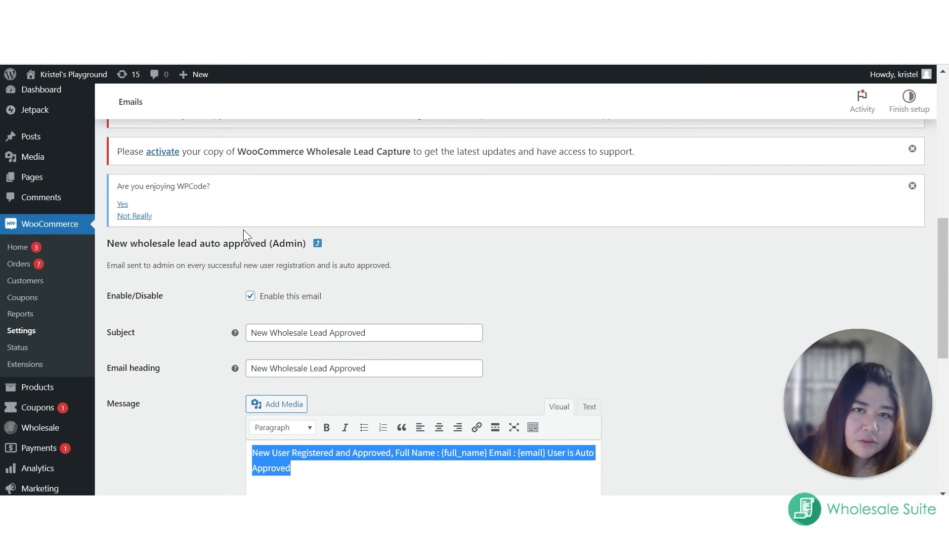
scroll(297, 110, "up", 3)
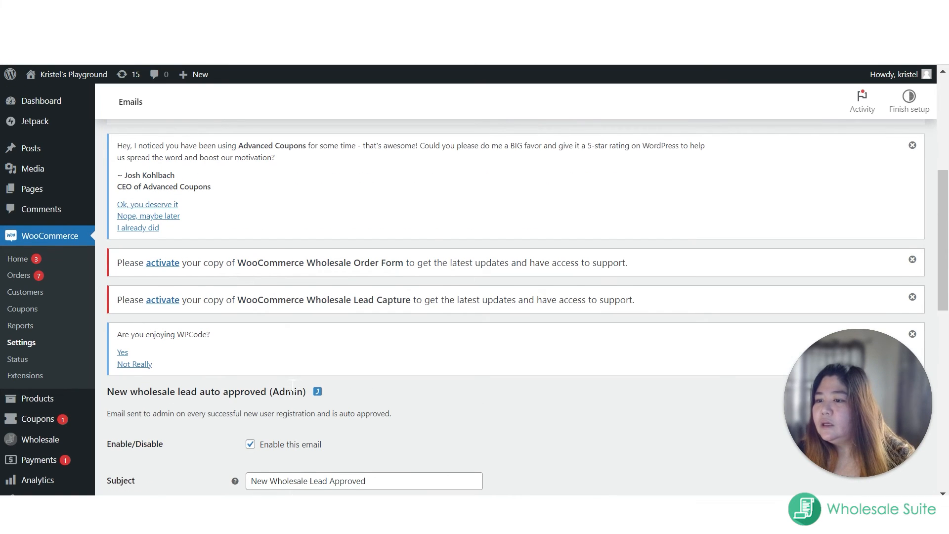
Step: Return to the email notifications list, open Wholesale account approved and examine its message and available placeholders, including the custom field ones
left_click(317, 393)
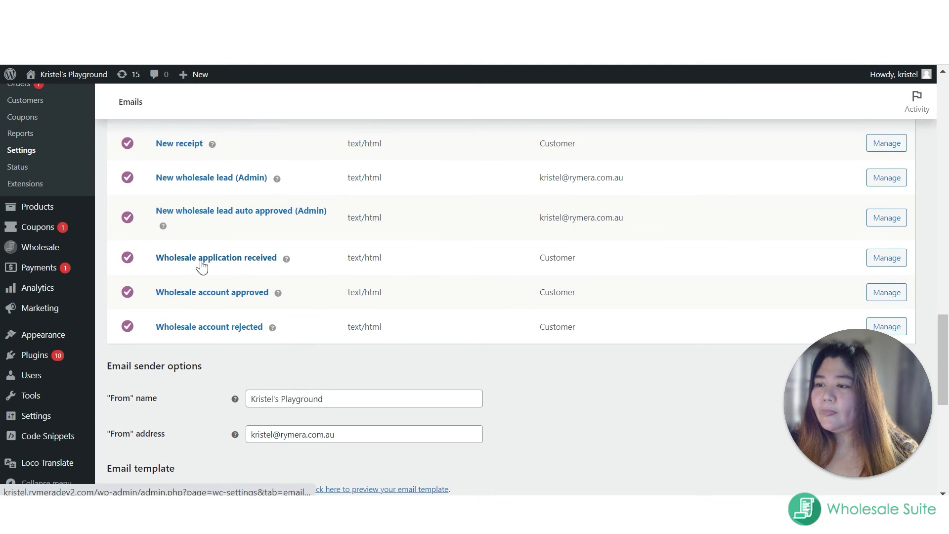
left_click(195, 295)
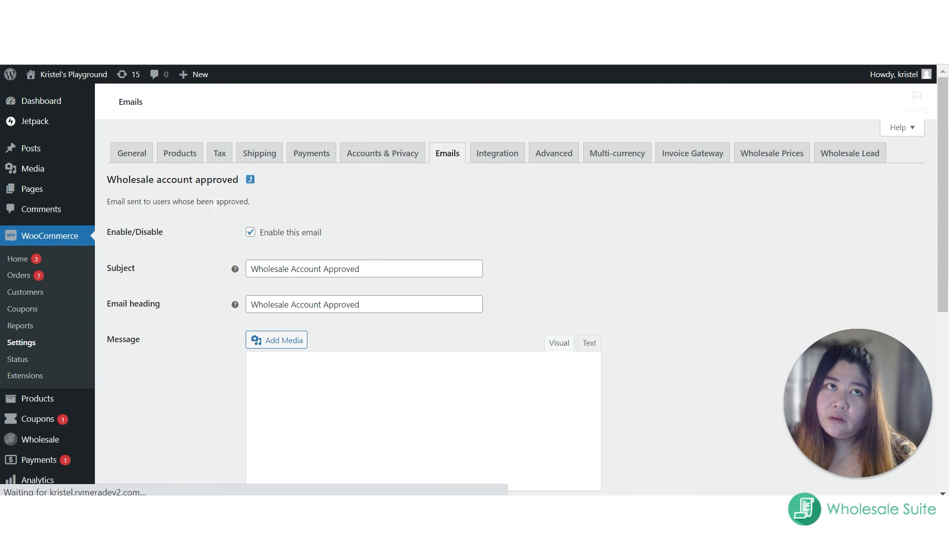
scroll(216, 202, "down", 3)
scroll(256, 254, "down", 10)
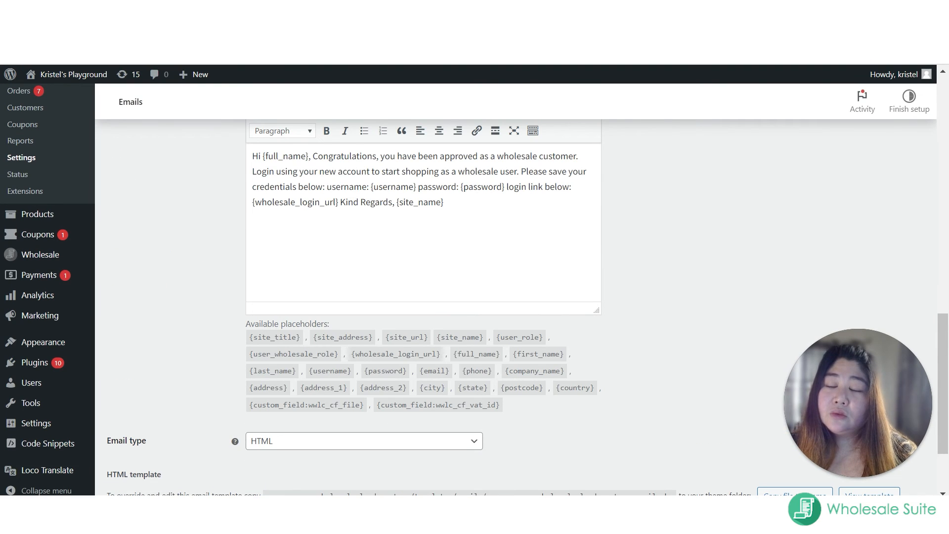
scroll(423, 277, "up", 2)
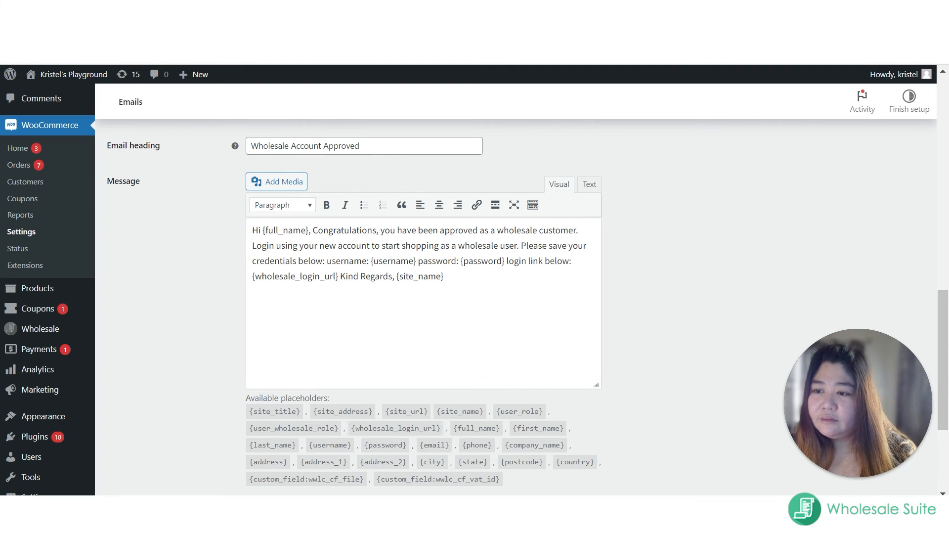
left_click_drag(444, 276, 251, 230)
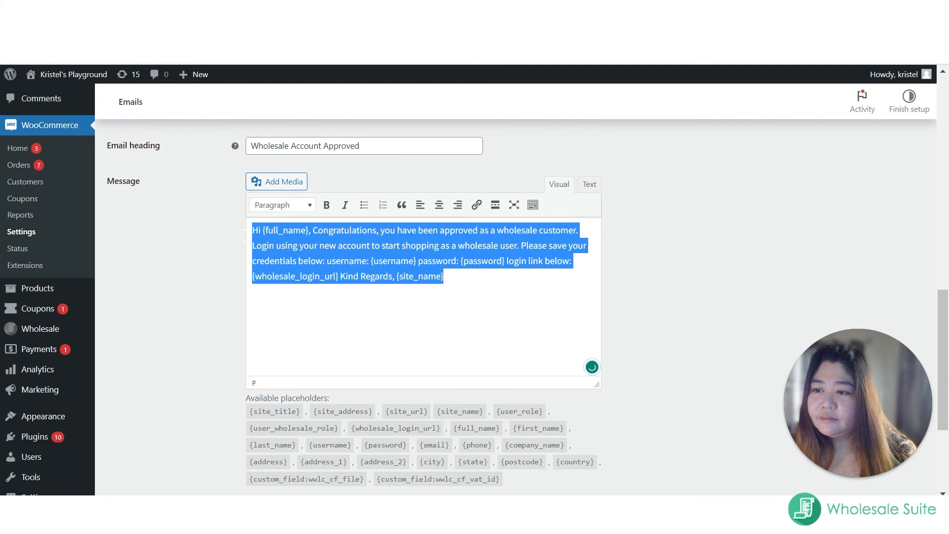
double_click(275, 412)
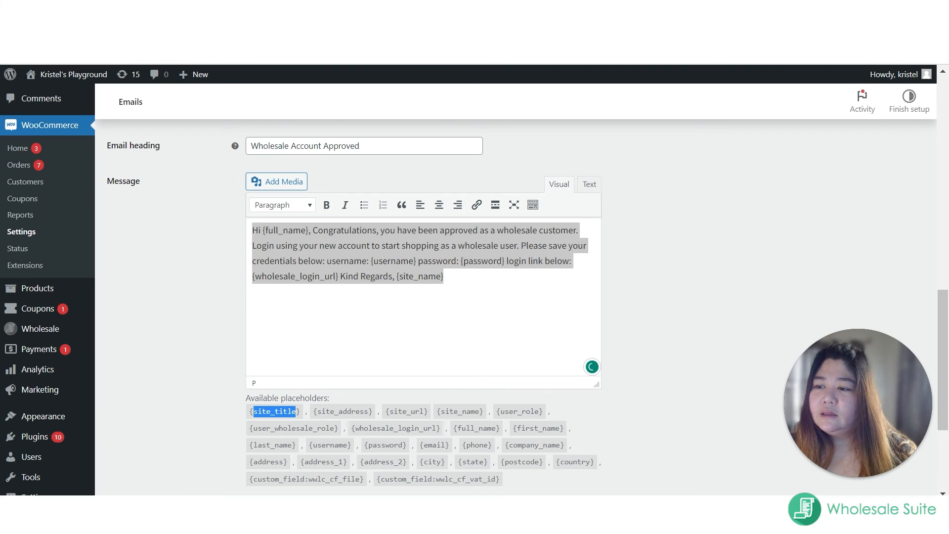
scroll(324, 411, "down", 3)
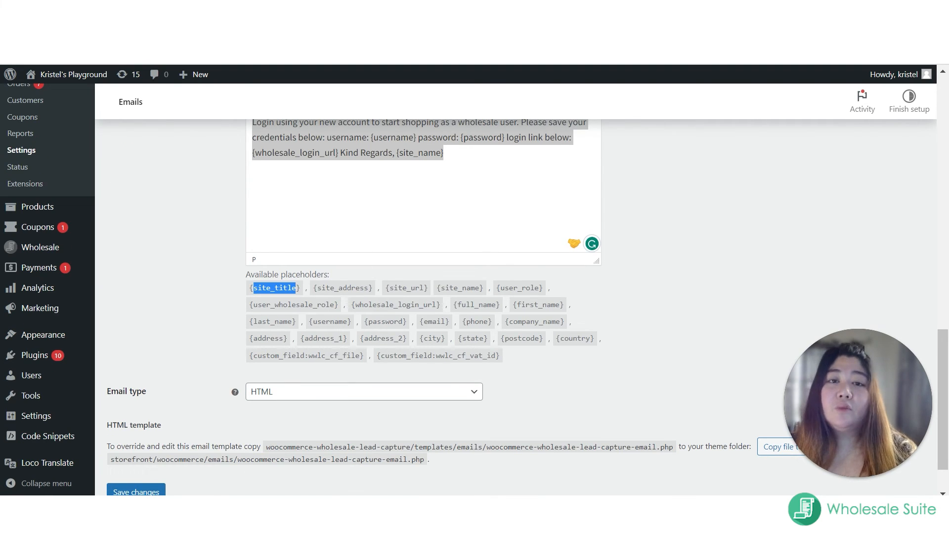
double_click(299, 356)
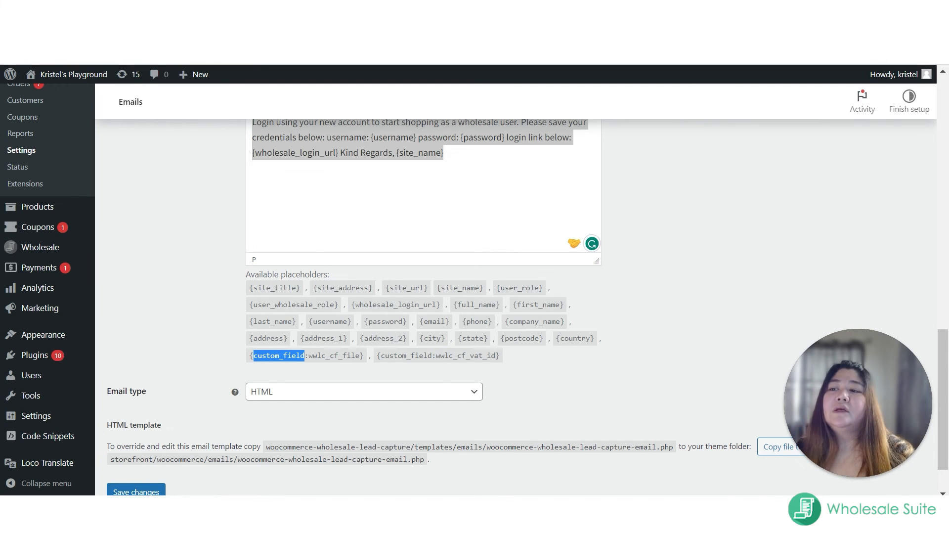
left_click(301, 153)
scroll(301, 153, "up", 5)
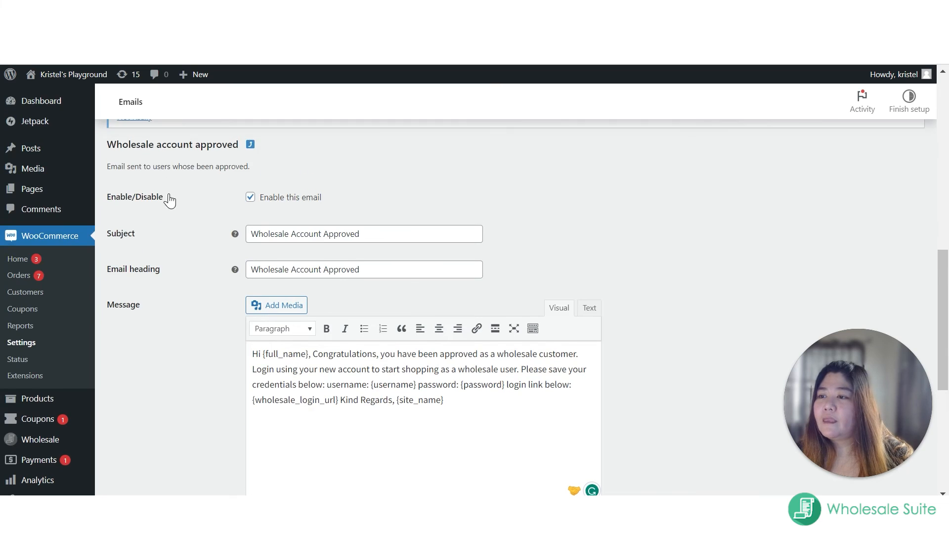
Step: Return to the email notifications list and open the Wholesale account rejected email at its message
left_click(250, 144)
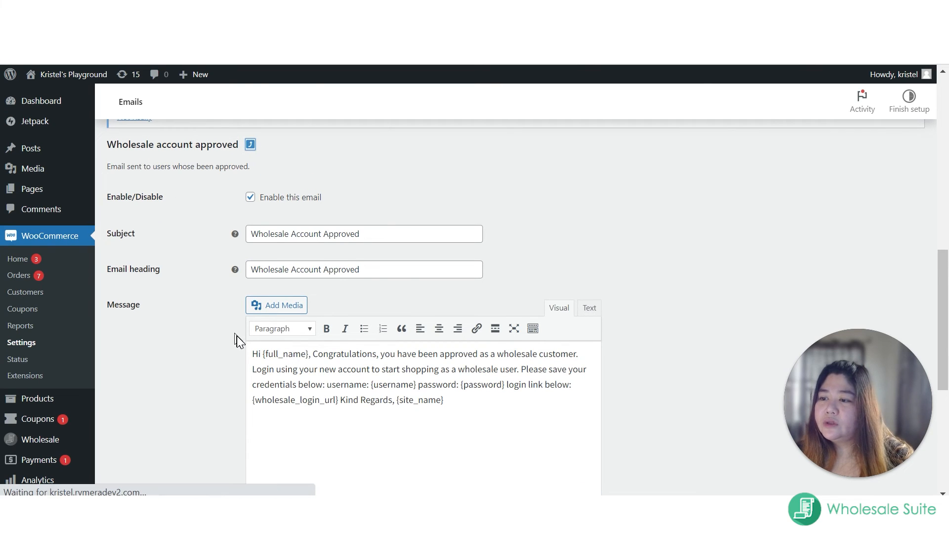
scroll(271, 369, "down", 4)
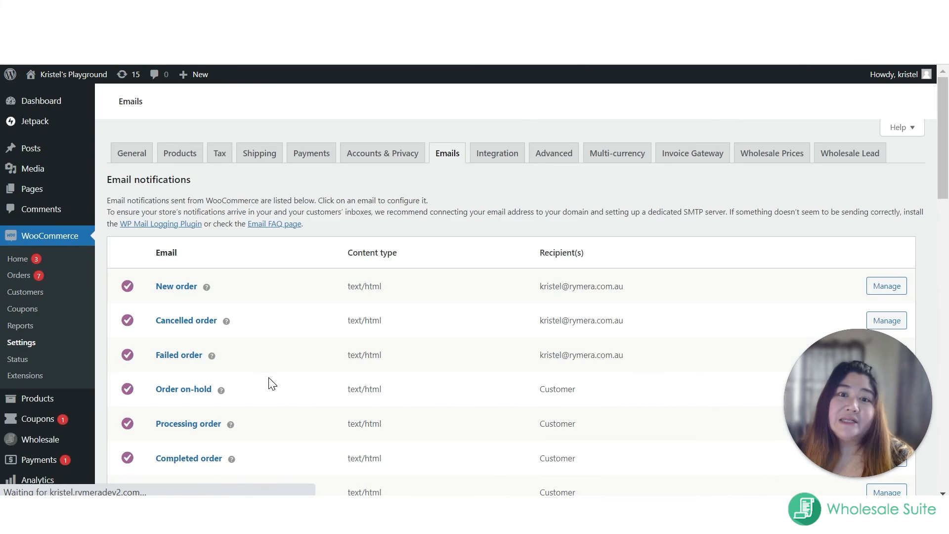
scroll(267, 378, "down", 4)
scroll(265, 386, "down", 12)
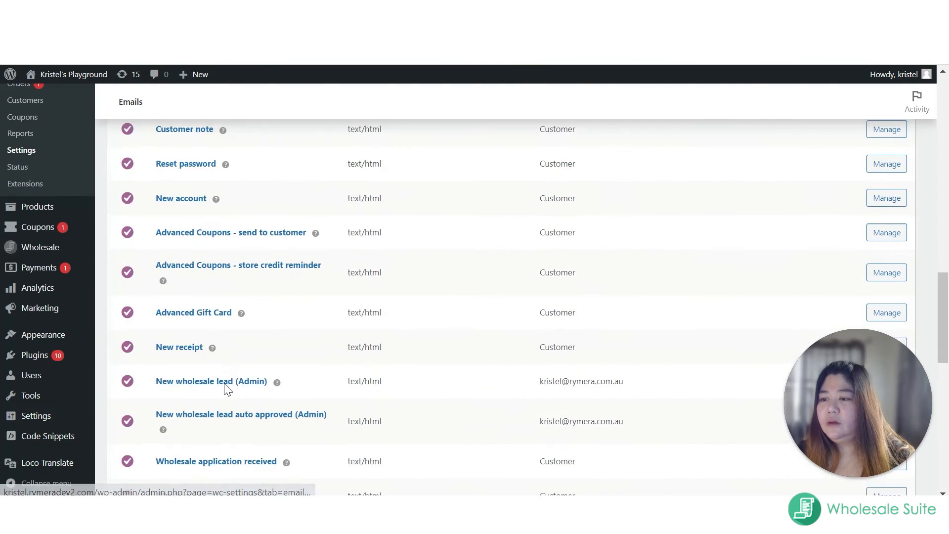
left_click(211, 331)
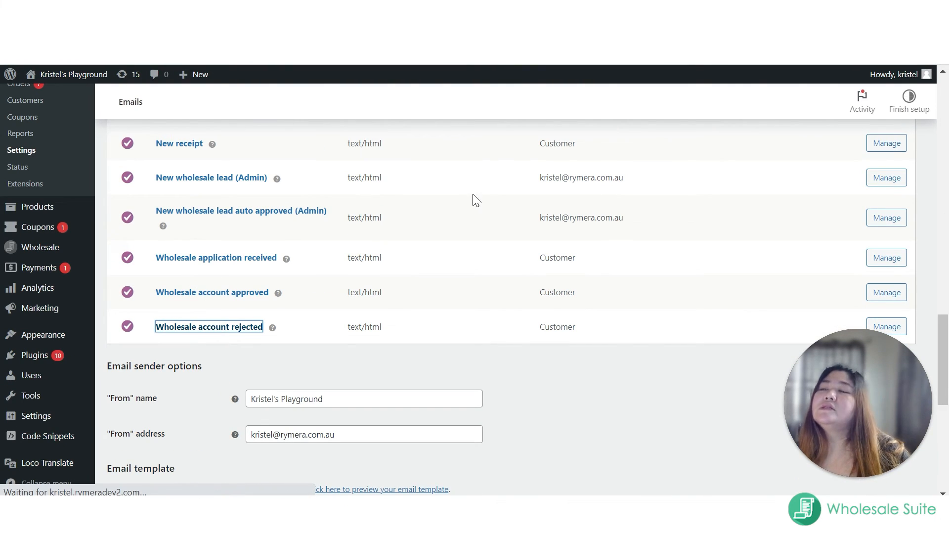
scroll(473, 194, "down", 3)
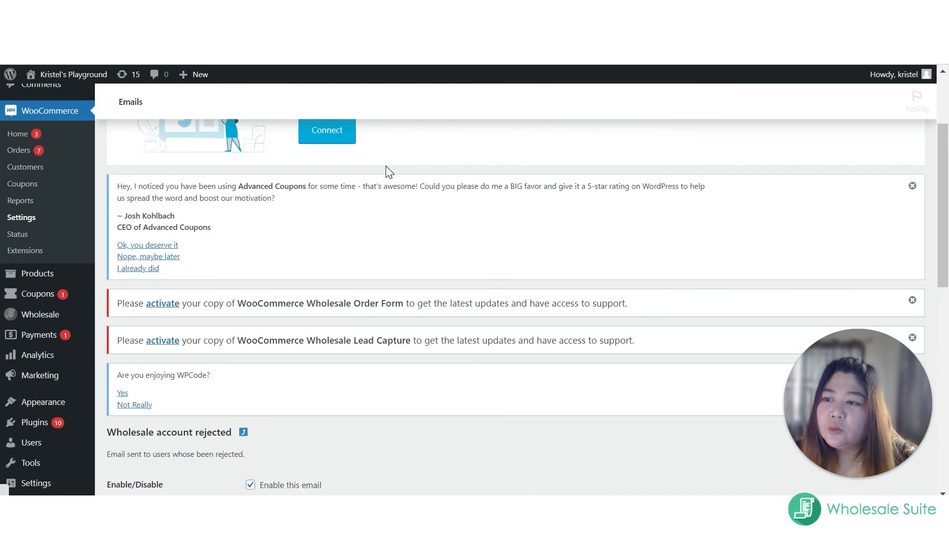
scroll(487, 420, "down", 7)
scroll(472, 297, "down", 1)
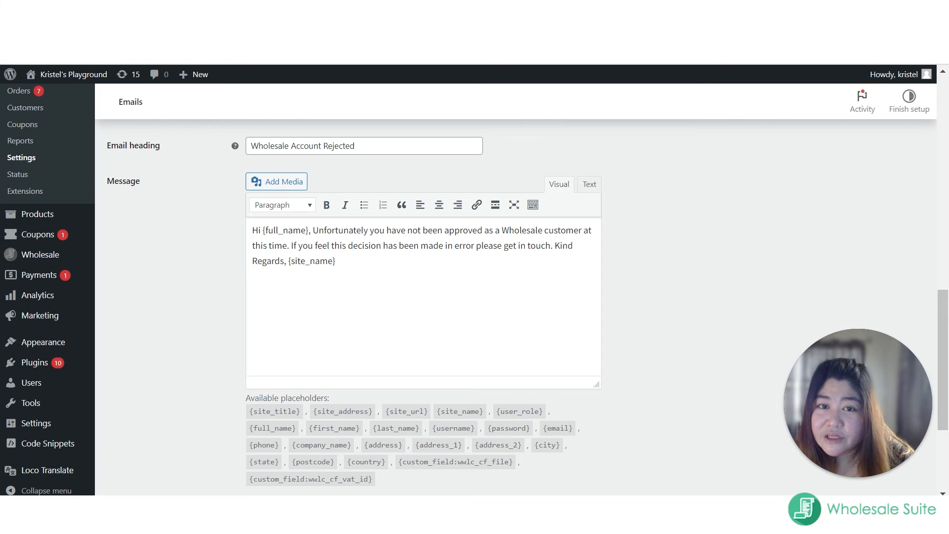
Step: Examine the wording of the rejection message and the placeholders available for it
left_click_drag(260, 230, 364, 231)
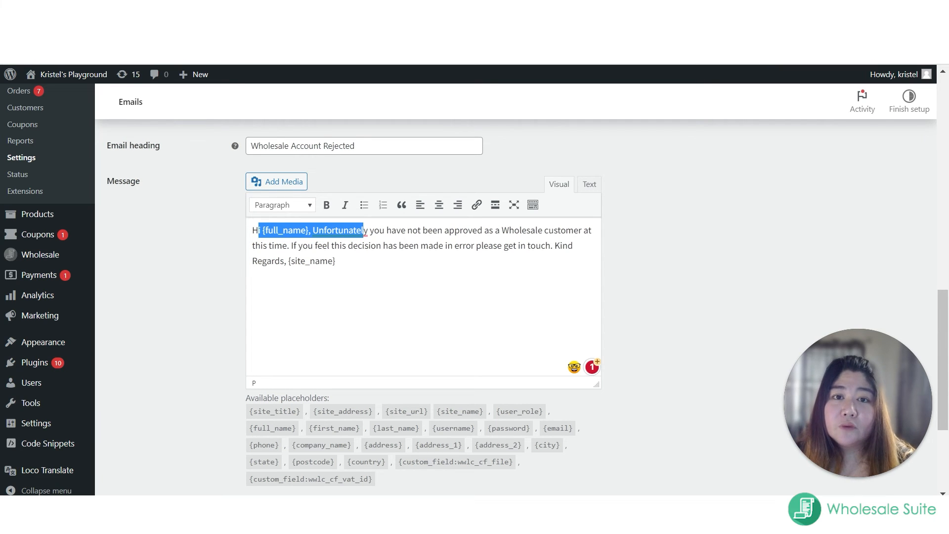
left_click_drag(502, 230, 542, 231)
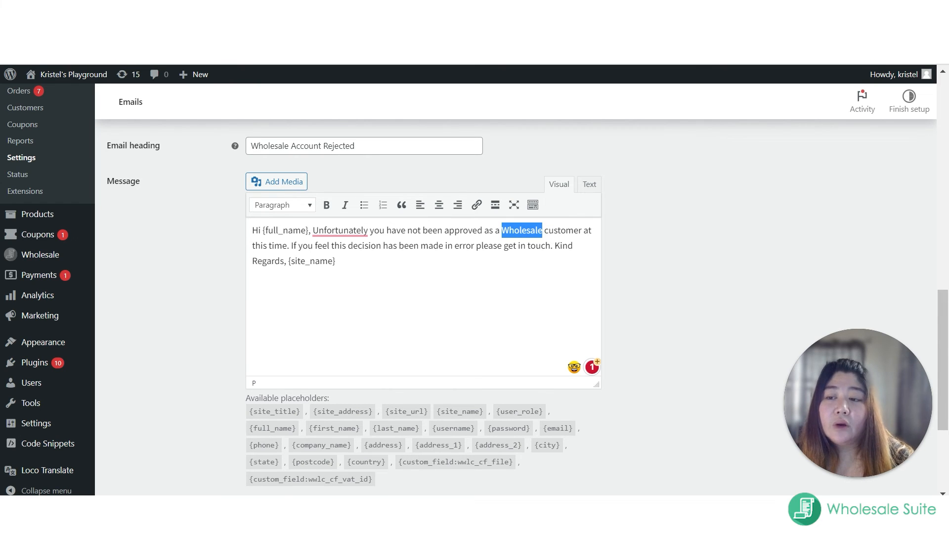
scroll(227, 350, "down", 3)
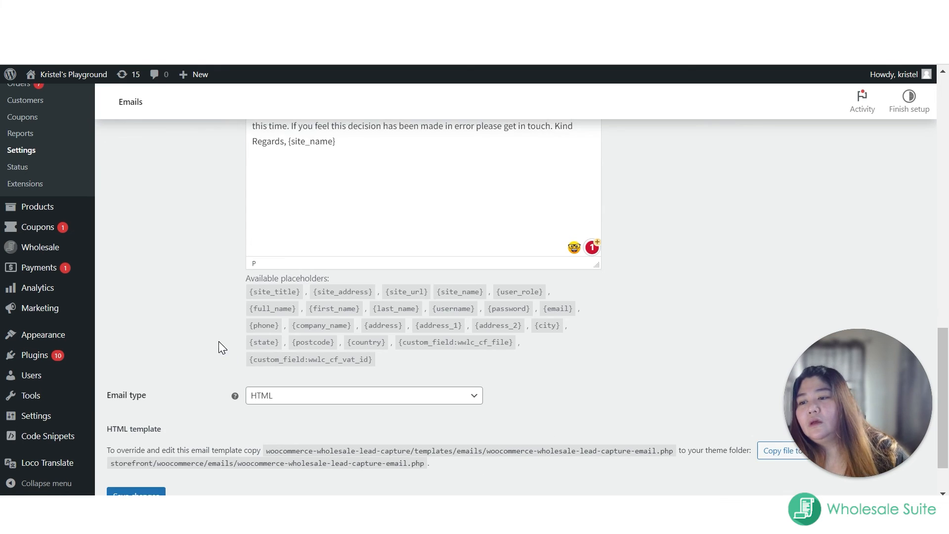
scroll(326, 265, "up", 2)
left_click(380, 303)
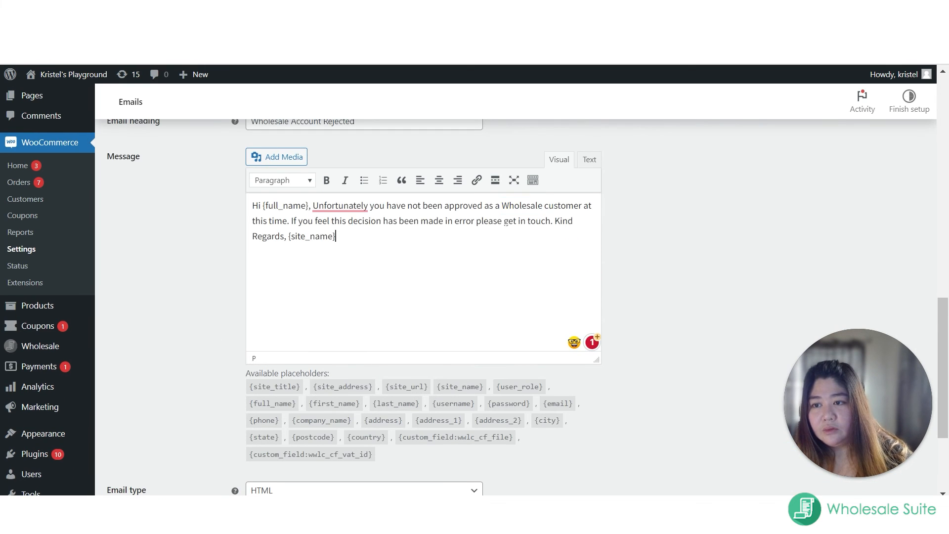
left_click_drag(293, 206, 352, 246)
scroll(153, 370, "up", 5)
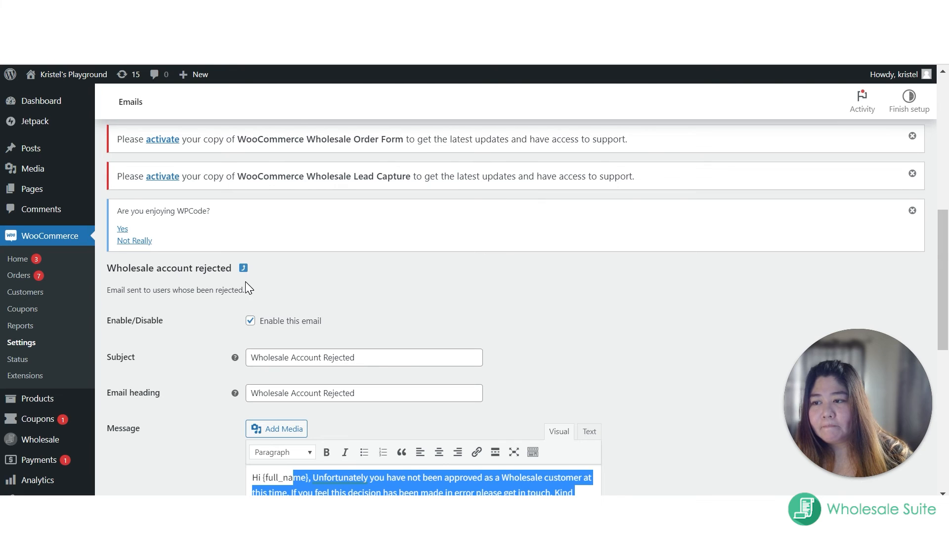
Step: Leave the email templates, open the Security section of the Wholesale Lead settings and enable Recaptcha
left_click(243, 268)
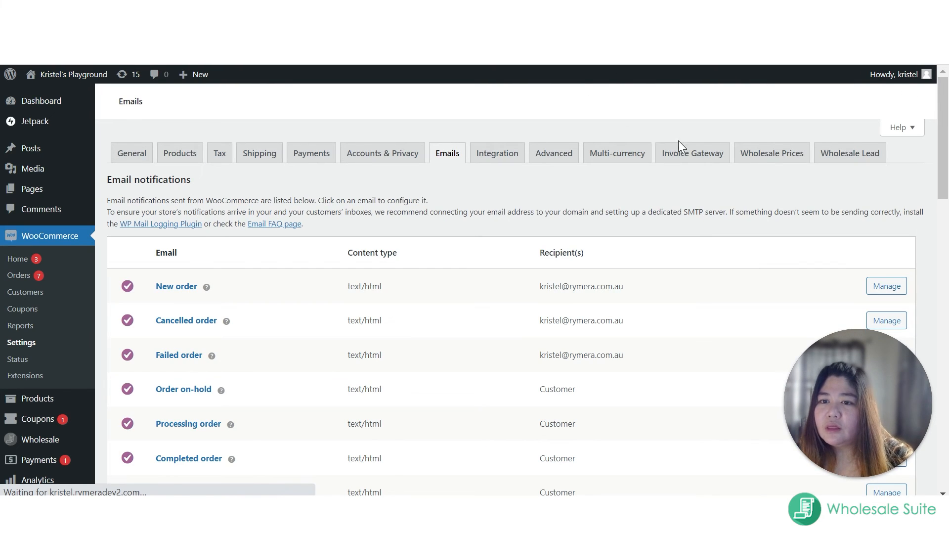
left_click(843, 156)
scroll(536, 268, "down", 3)
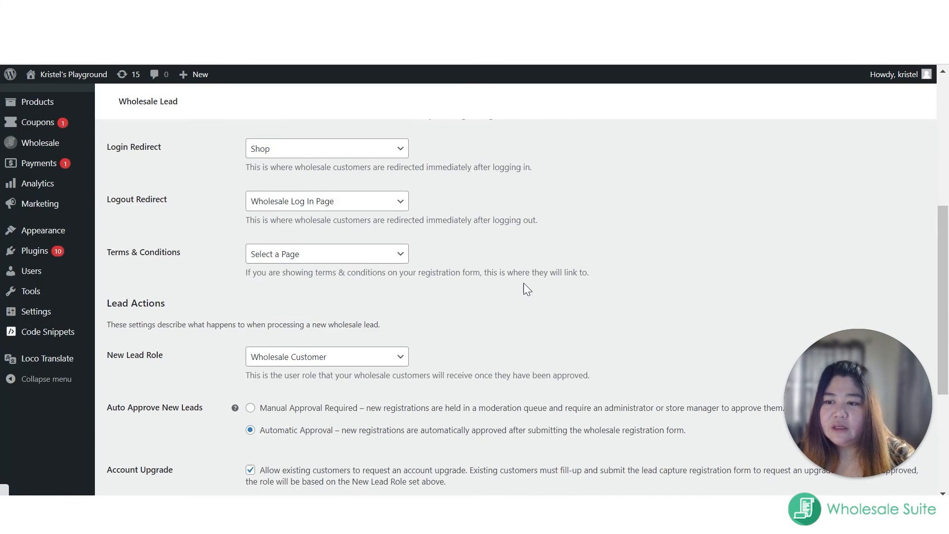
scroll(524, 283, "up", 5)
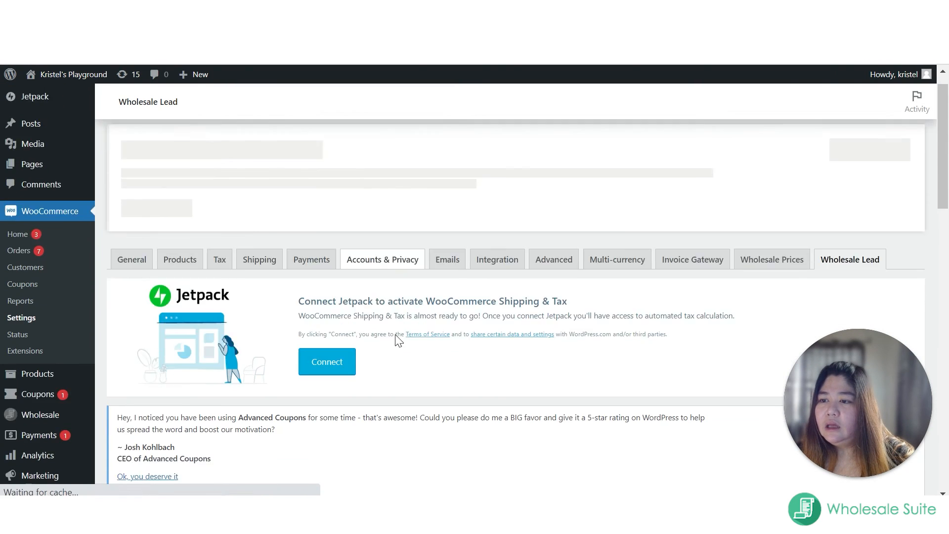
scroll(381, 286, "down", 4)
left_click(302, 168)
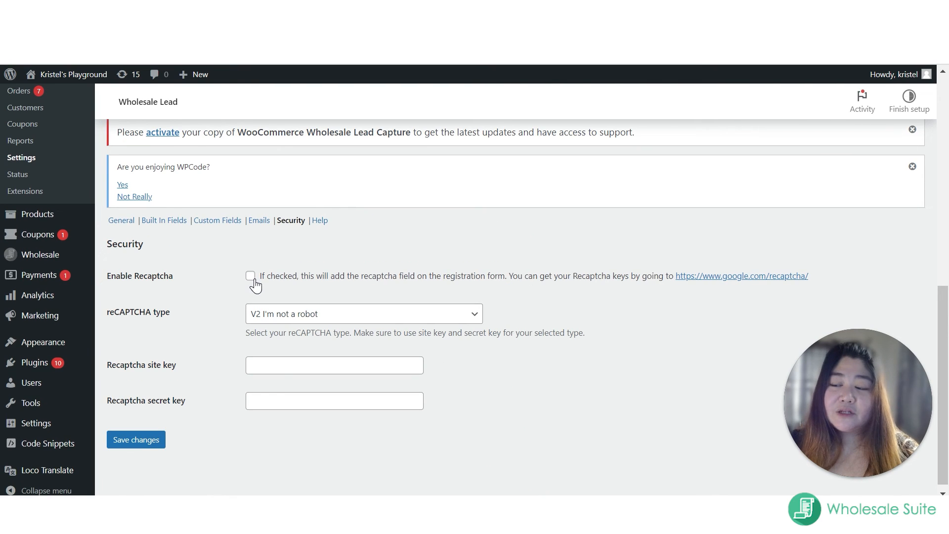
left_click(250, 277)
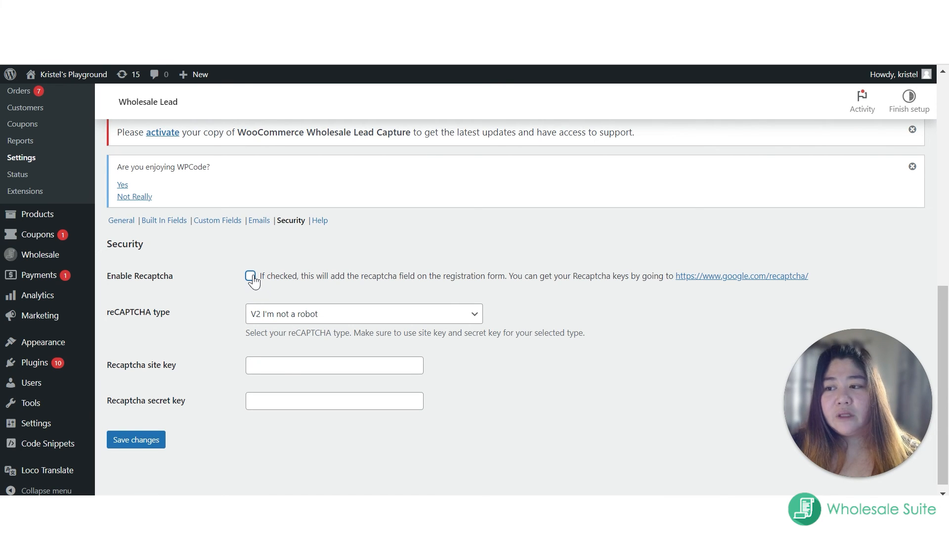
left_click(251, 276)
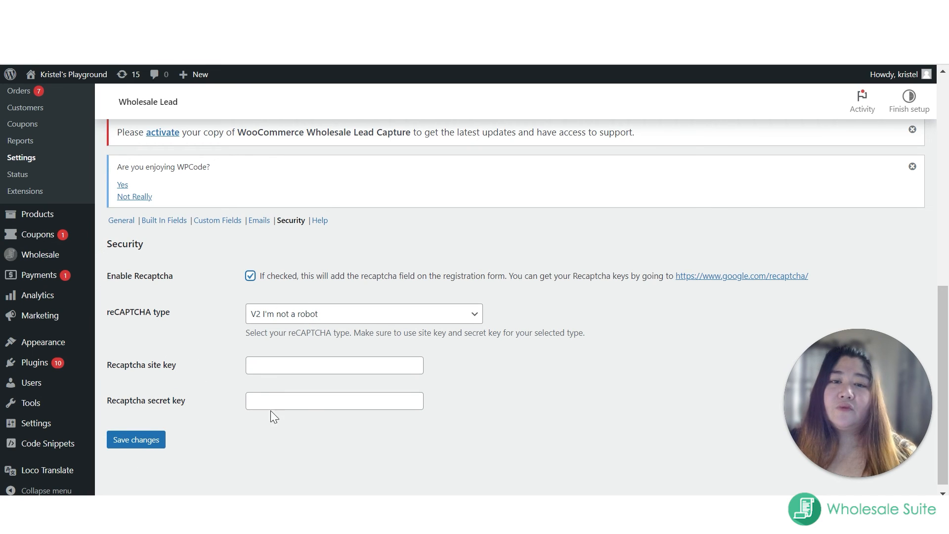
Step: Open the Wholesale Lead Help options and enable Clean up plugin options on un-installation
left_click(319, 220)
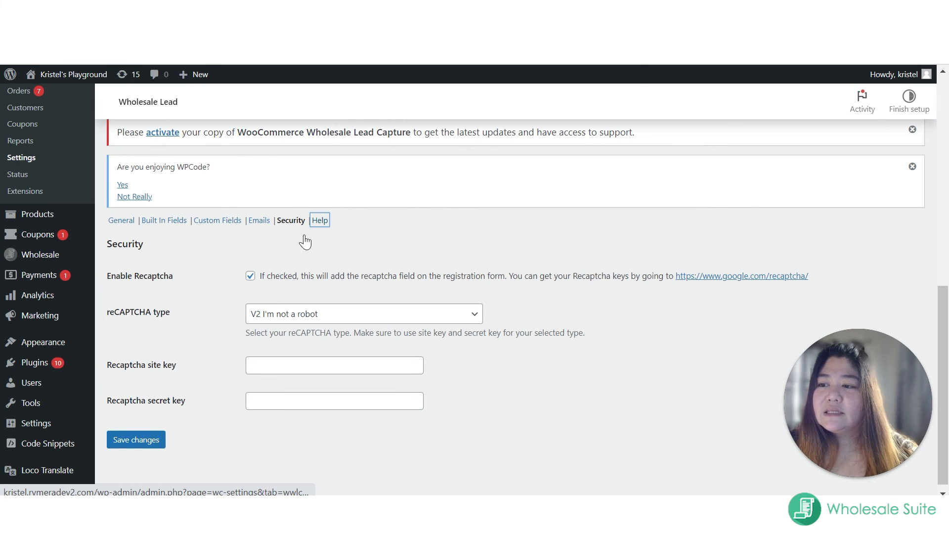
left_click(550, 119)
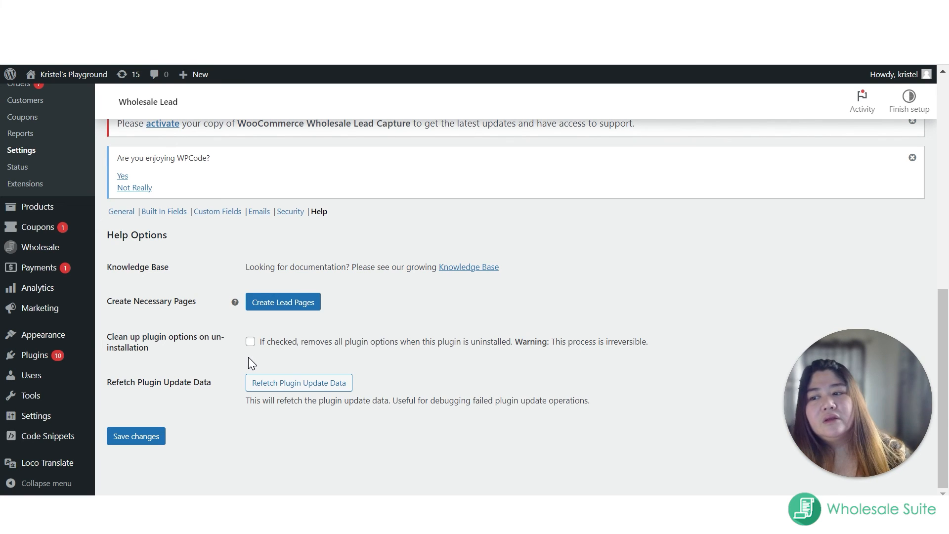
left_click(250, 342)
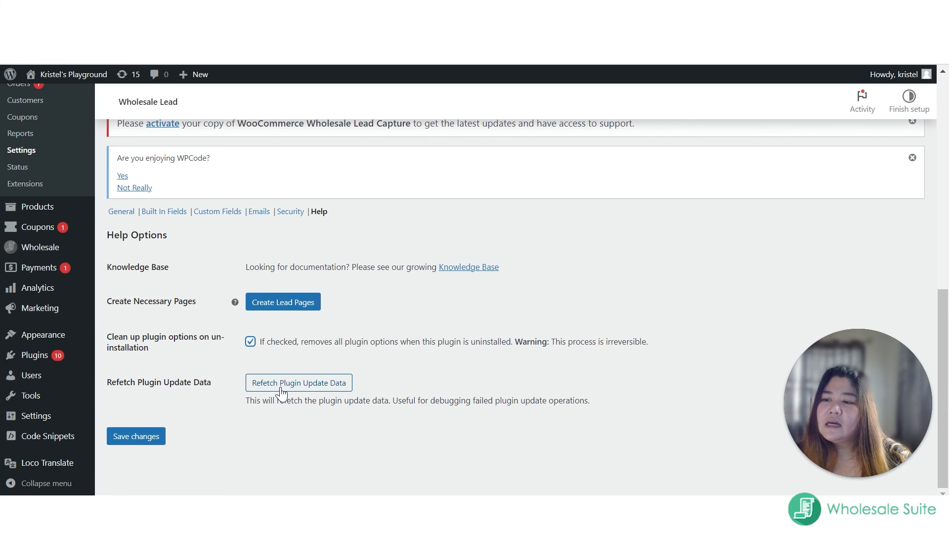
scroll(20, 121, "up", 1)
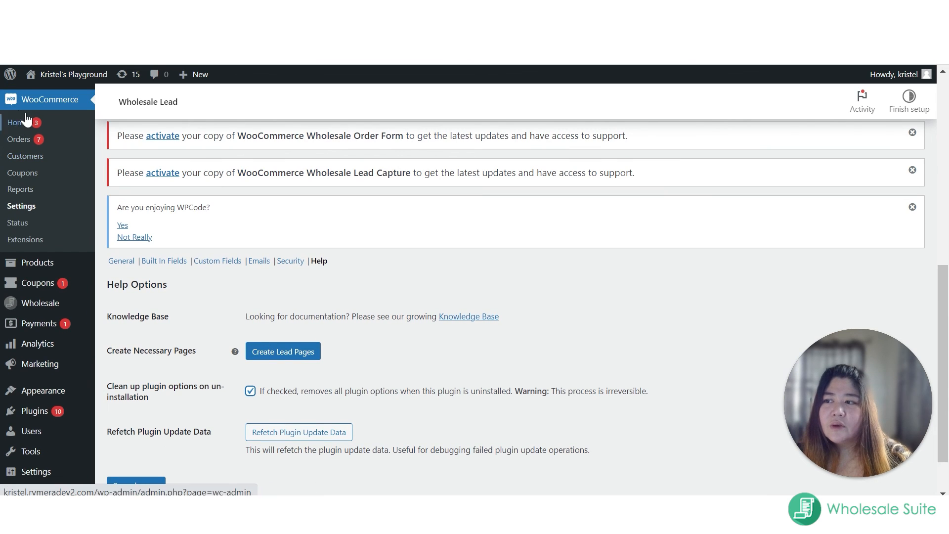
scroll(309, 388, "down", 1)
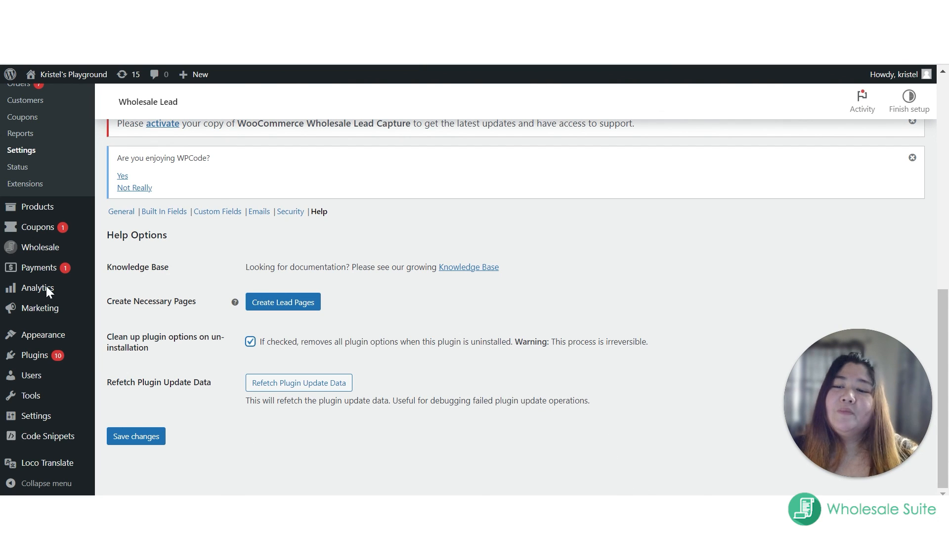
Step: Open the site's front end in an incognito window and go to the Wholesale Registration Page
mouse_move(37, 78)
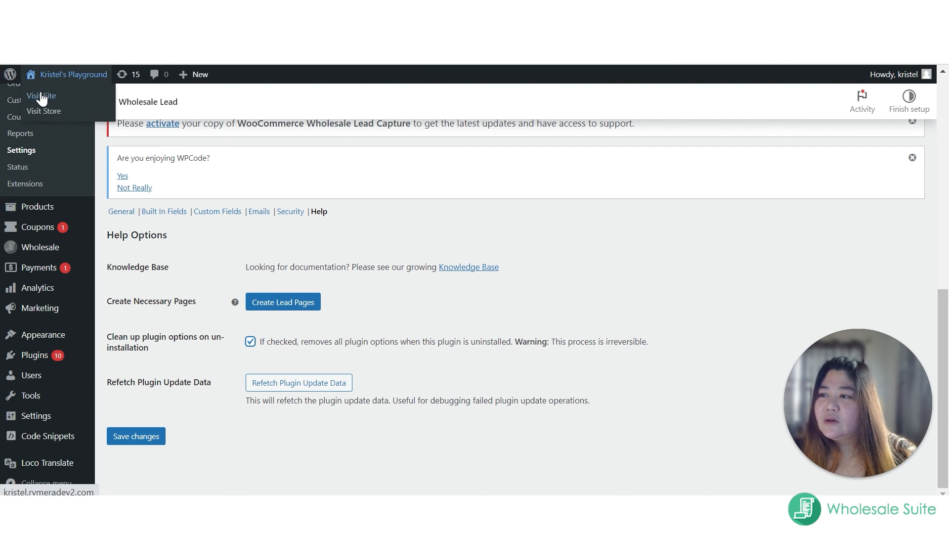
right_click(41, 94)
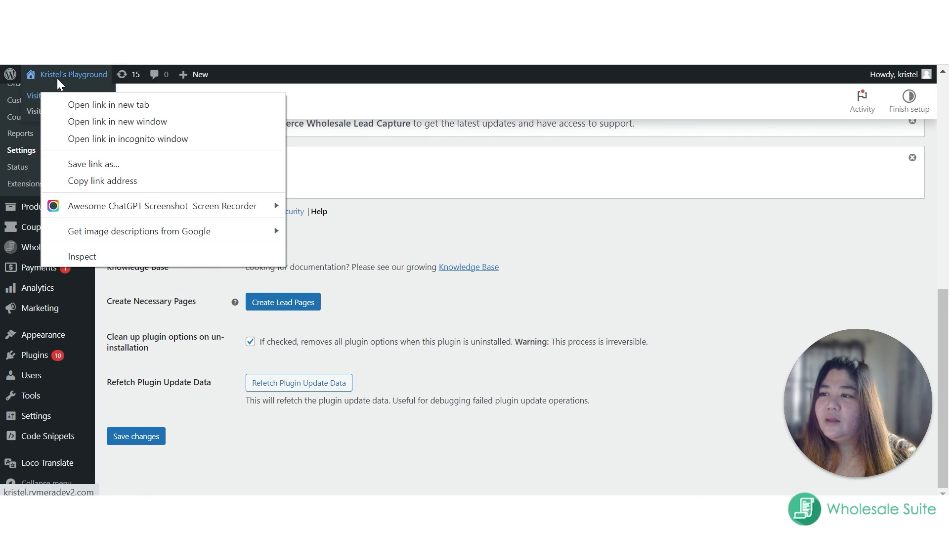
left_click(197, 138)
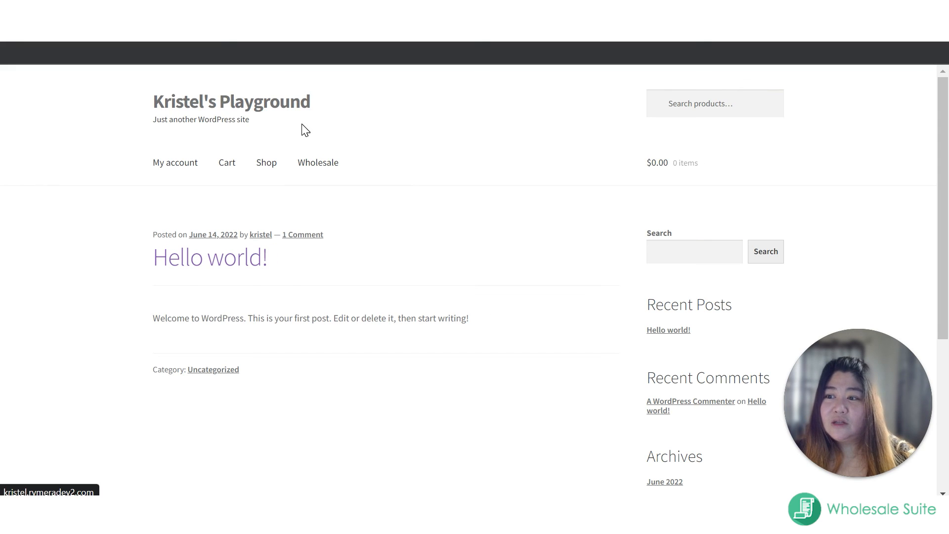
mouse_move(313, 171)
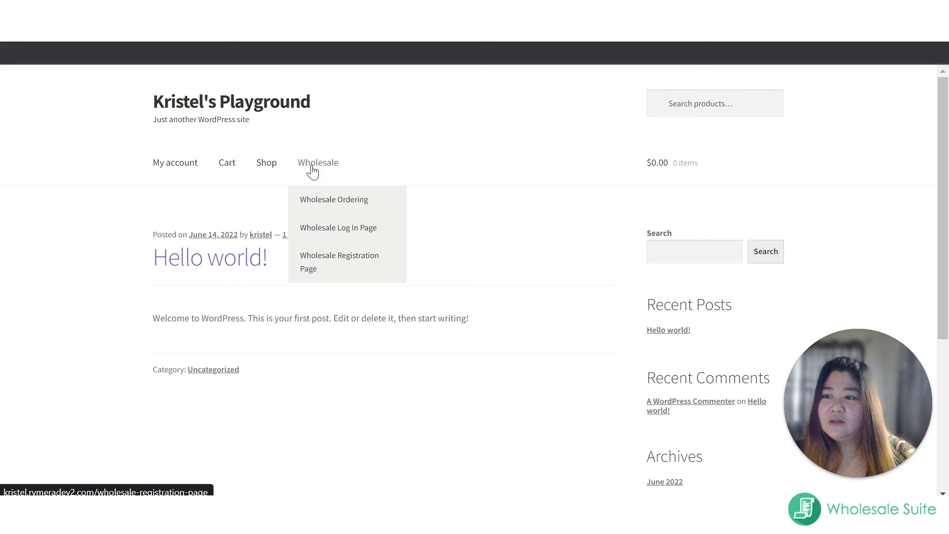
left_click(340, 261)
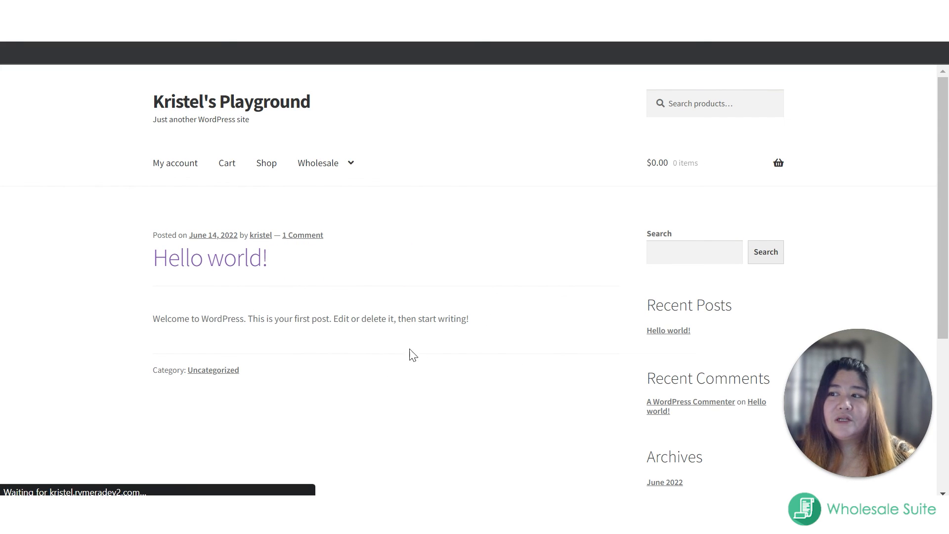
Step: Examine the wholesale registration form from the name fields through file upload, address and VAT ID to the terms and Register option
scroll(362, 310, "down", 3)
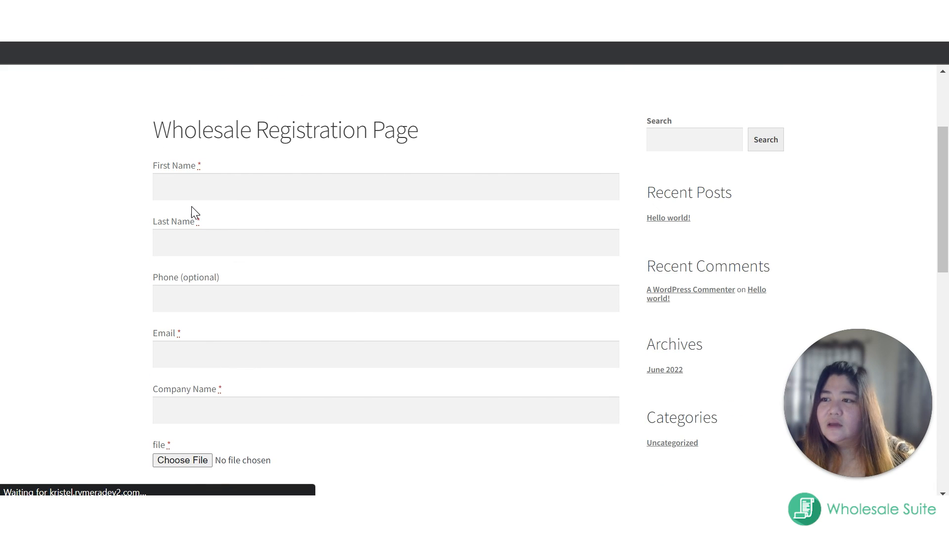
left_click(207, 192)
left_click(176, 247)
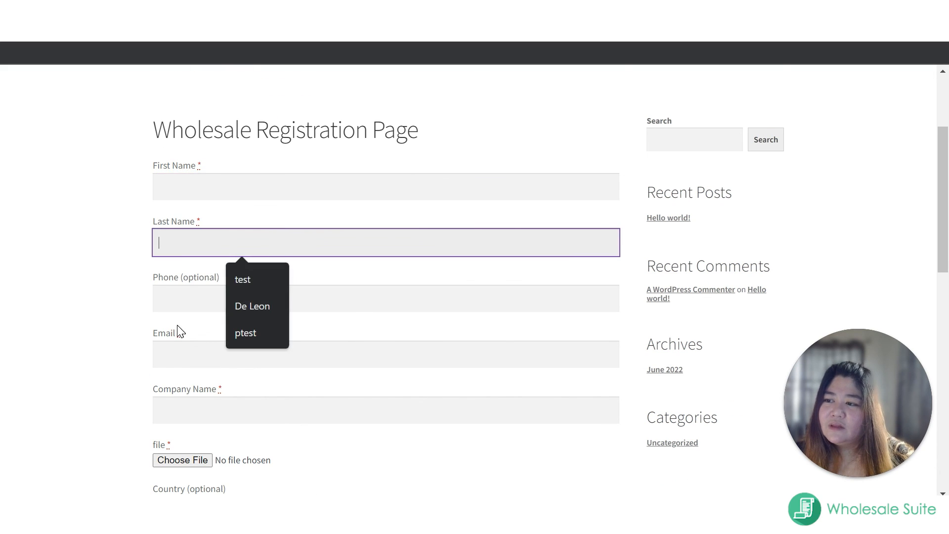
scroll(181, 366, "down", 2)
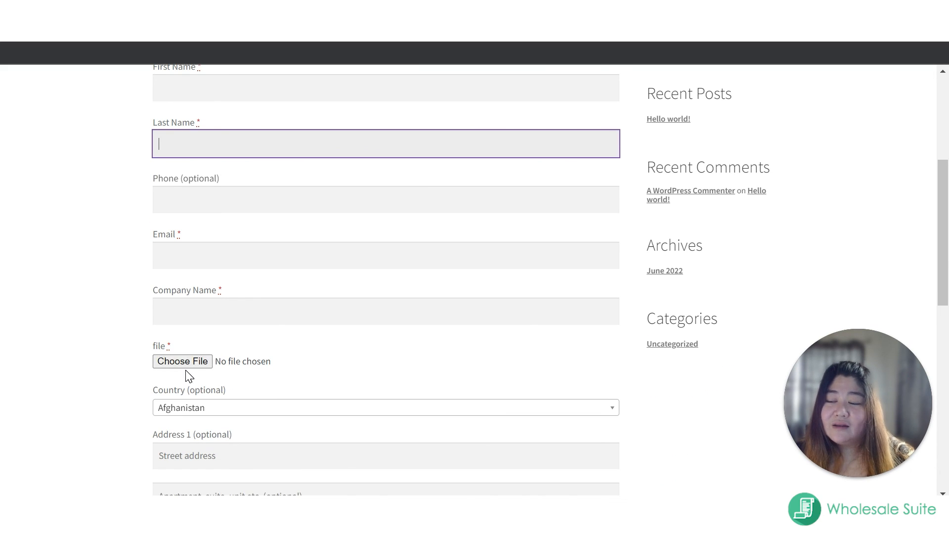
scroll(188, 371, "down", 5)
scroll(218, 332, "down", 3)
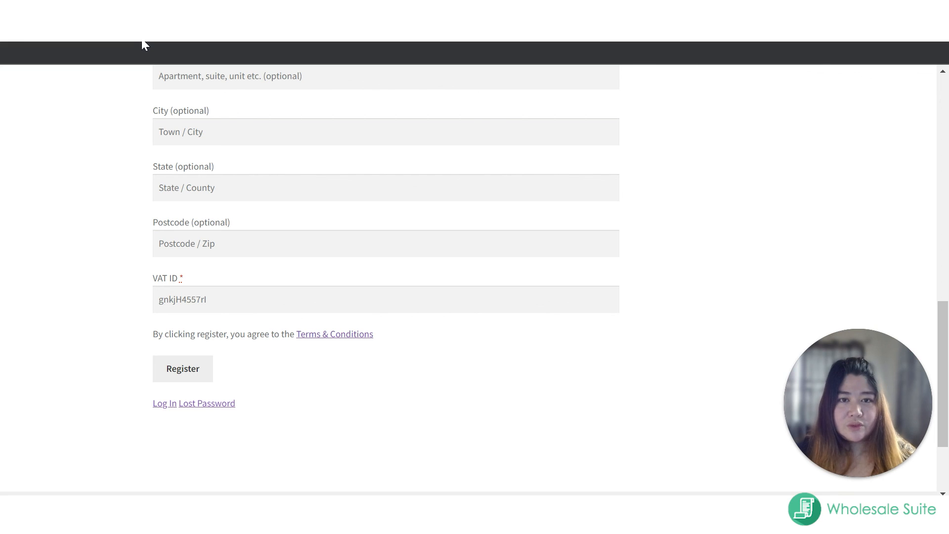
scroll(234, 332, "up", 1)
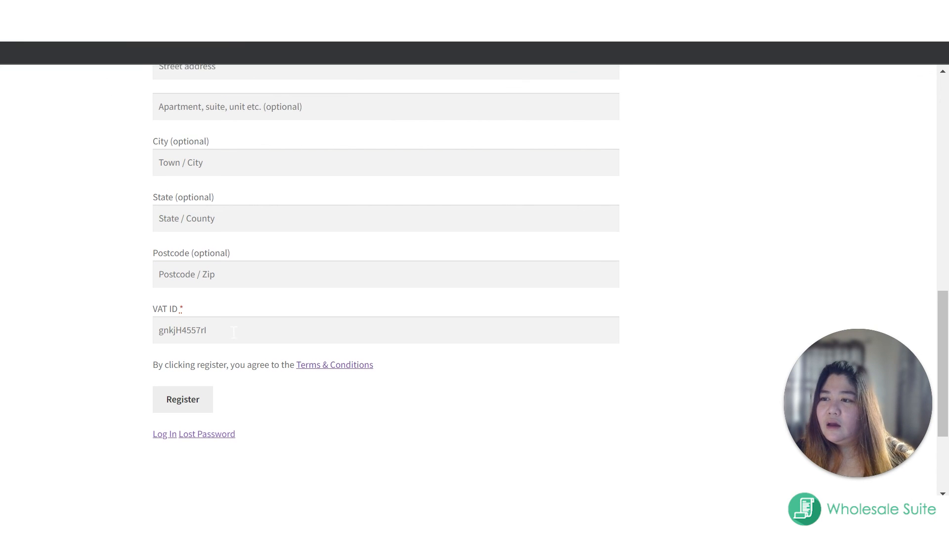
scroll(234, 332, "up", 1)
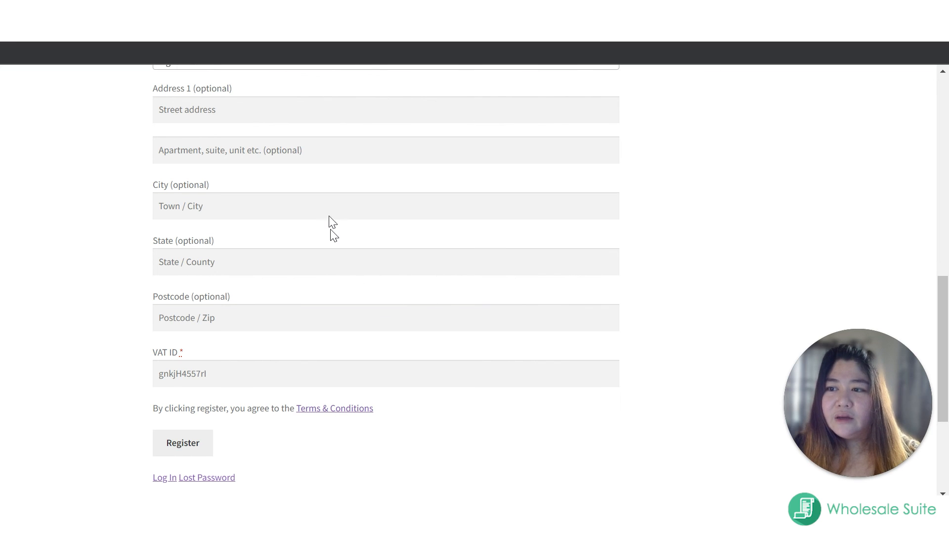
scroll(373, 212, "up", 8)
scroll(366, 188, "up", 3)
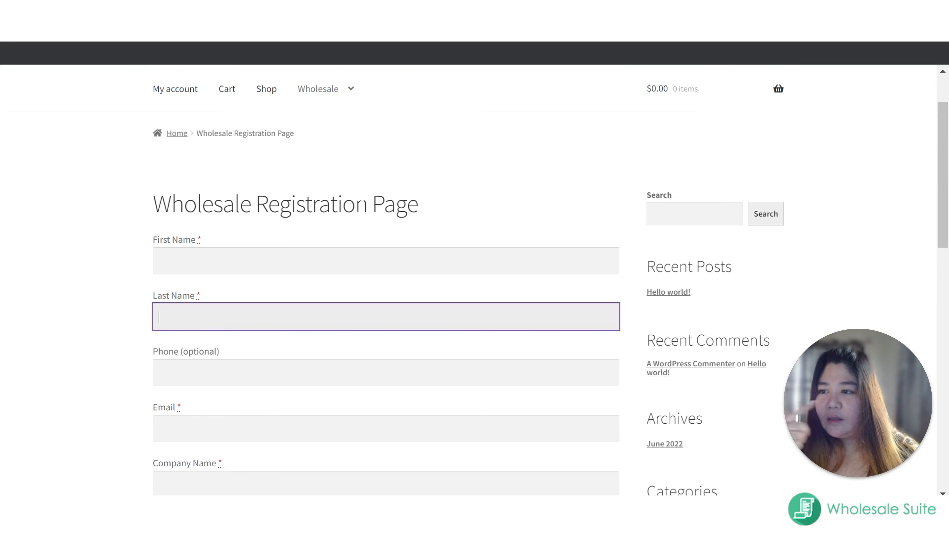
scroll(361, 244, "down", 5)
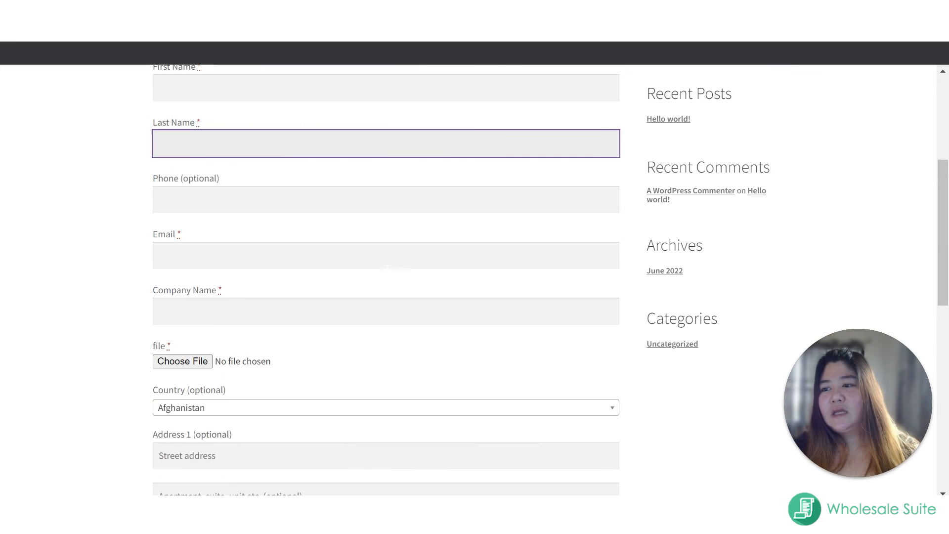
scroll(395, 299, "down", 6)
scroll(392, 301, "up", 5)
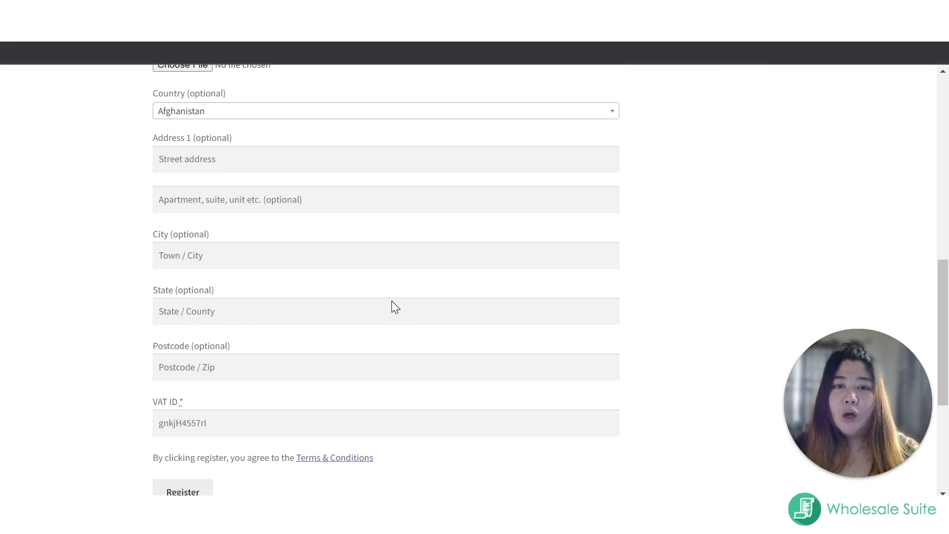
scroll(398, 299, "up", 6)
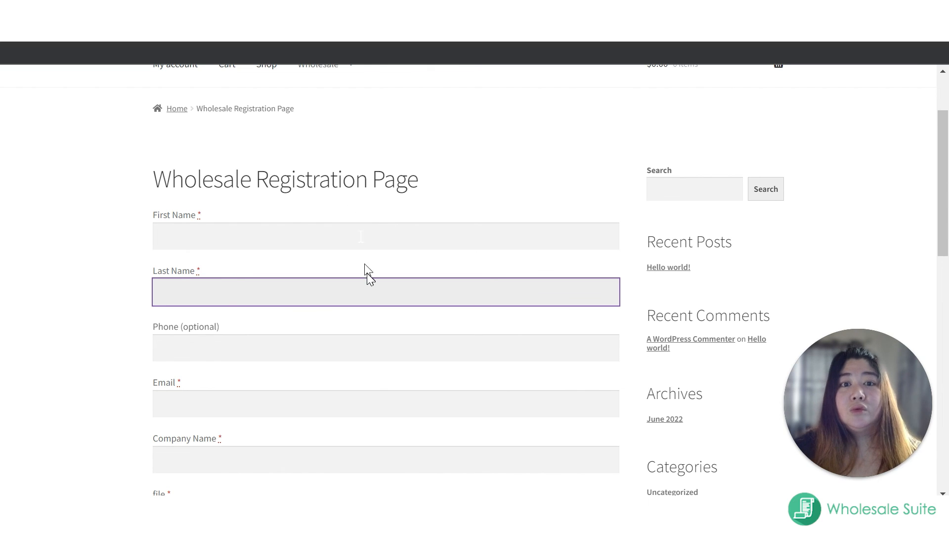
scroll(328, 206, "down", 2)
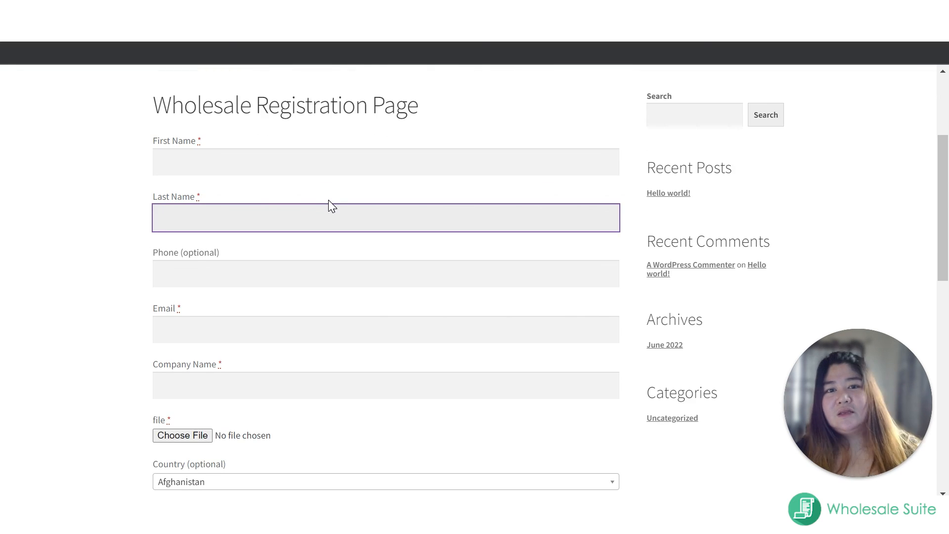